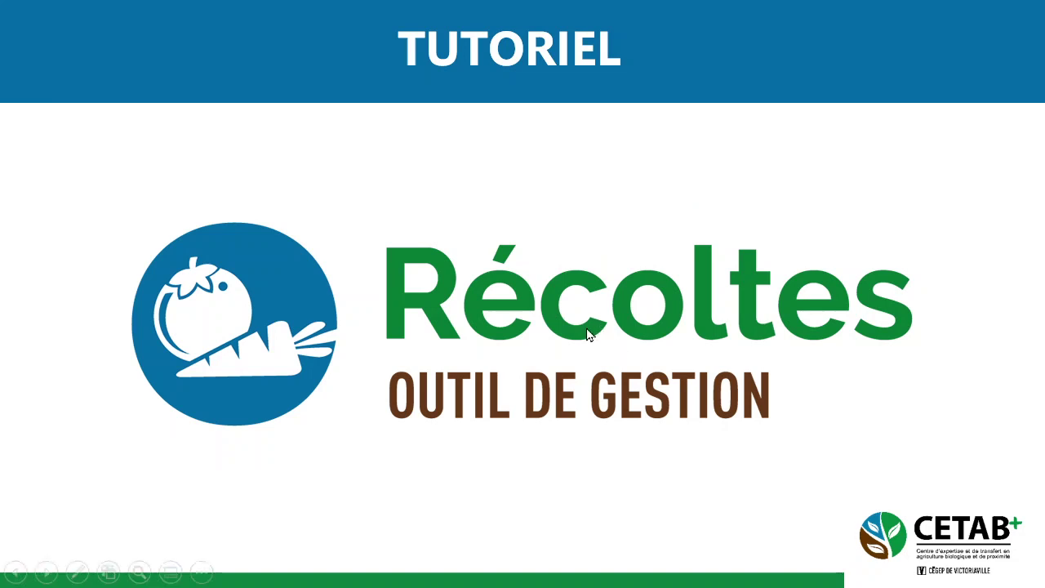
- Advance the Récoltes tutorial slideshow from the title slide to the PLAN agenda slide
click(615, 456)
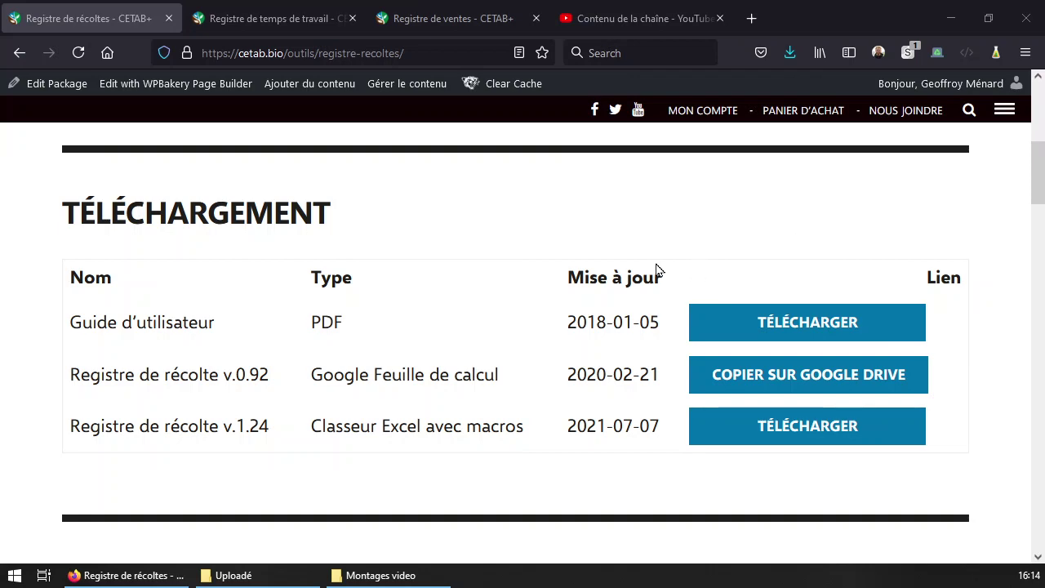
- Download Registre de récolte v.1.24 from CETAB+ and open registre_recoltes_cetab.zip
scroll(434, 239, up, 10)
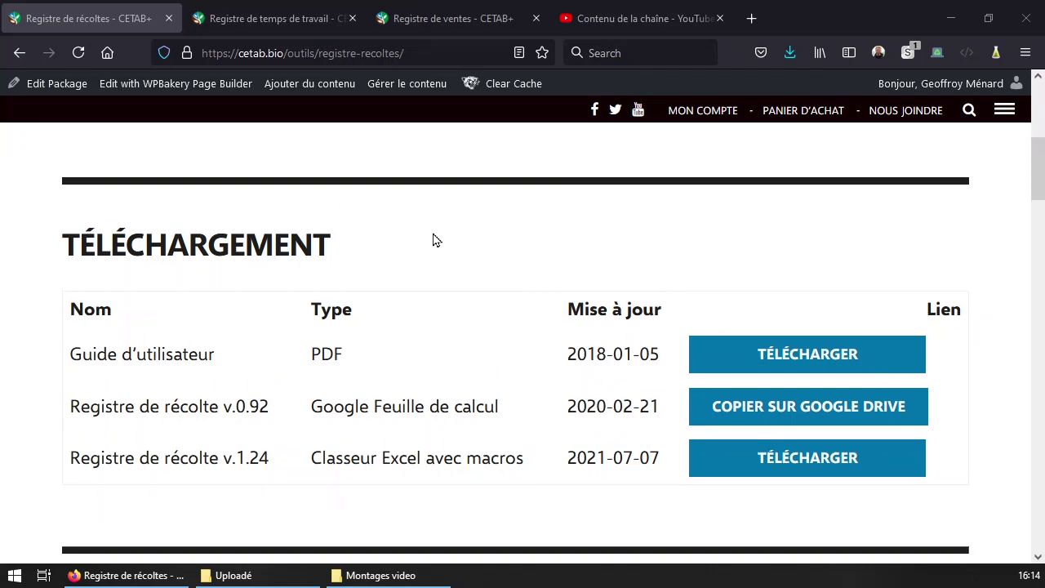
scroll(433, 239, down, 10)
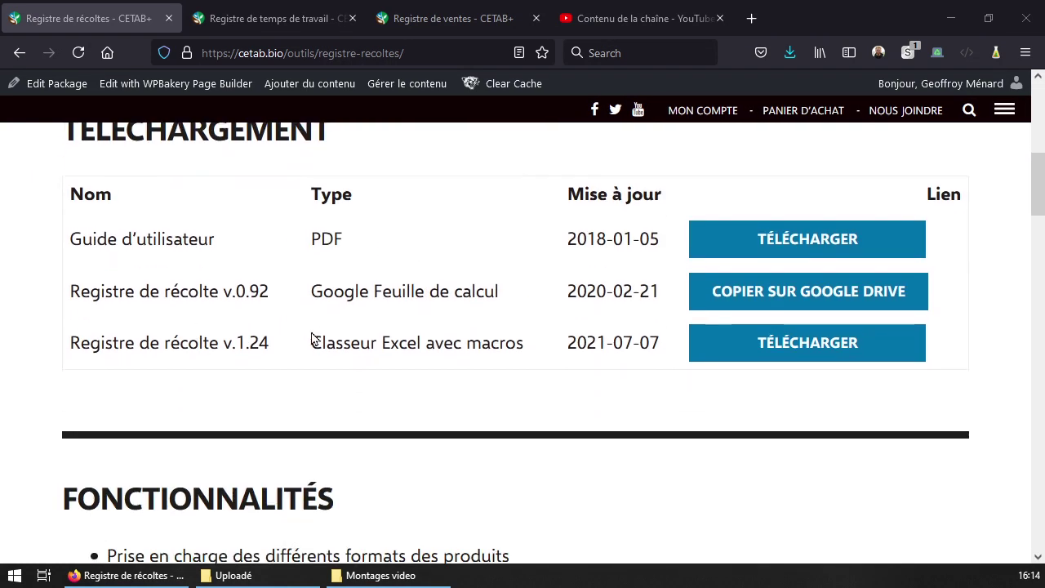
click(801, 352)
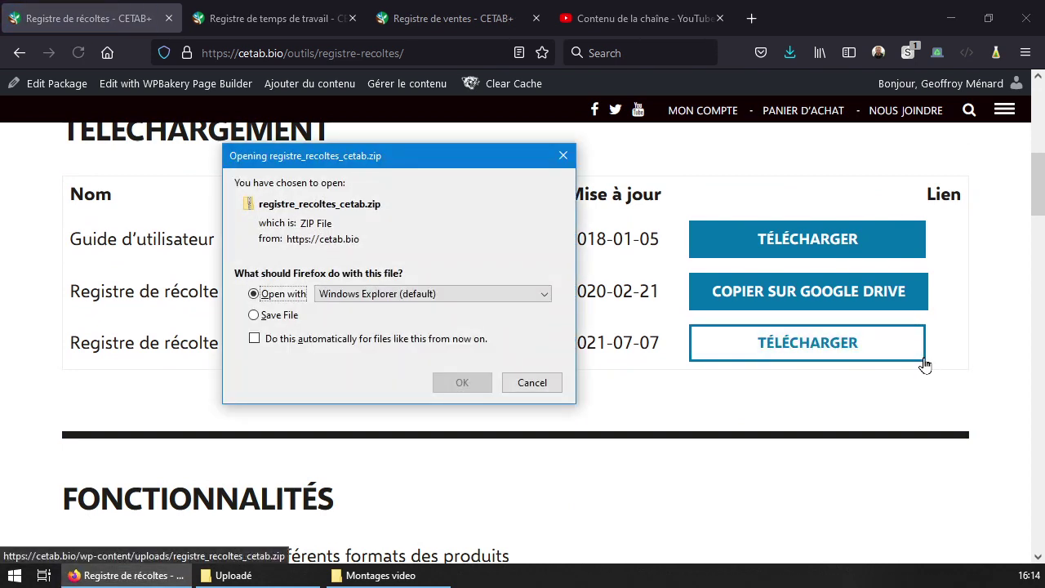
click(463, 382)
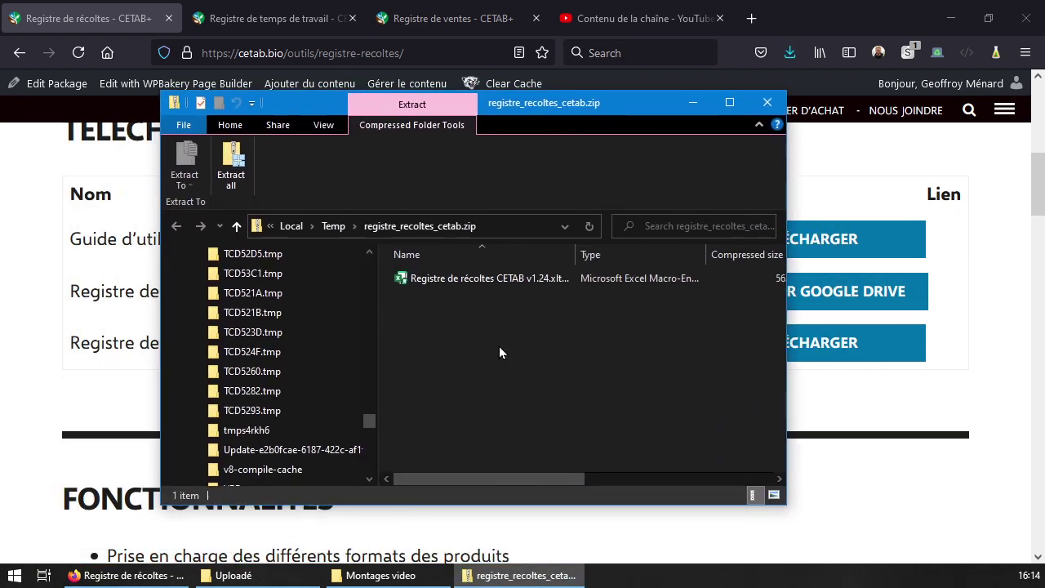
- Open the Registre de récoltes CETAB v1.24 macro workbook from inside the zip in Excel
double_click(531, 281)
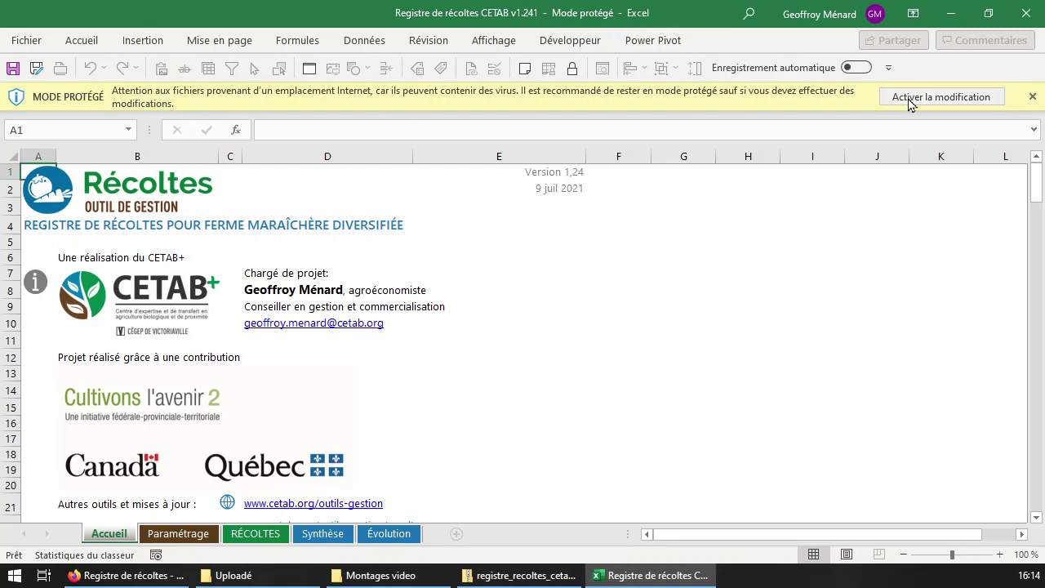
- Leave protected view with Activer la modification and enable the workbook's macro content
click(974, 101)
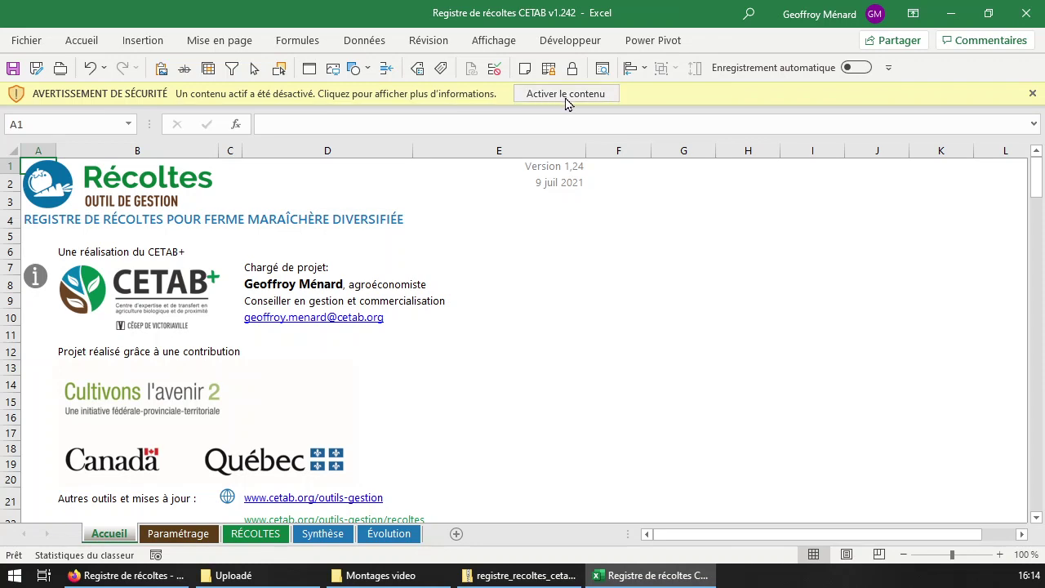
click(567, 96)
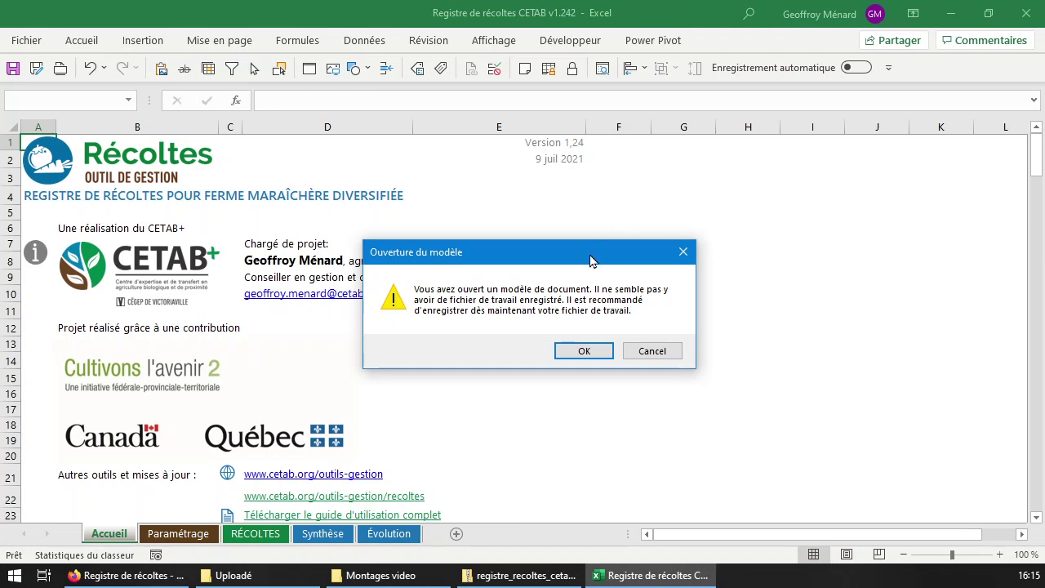
- Save the working copy as Registre de récoltes Ma Ferme 2021.xlsm in Dossier de travail, overwriting the old file
click(584, 352)
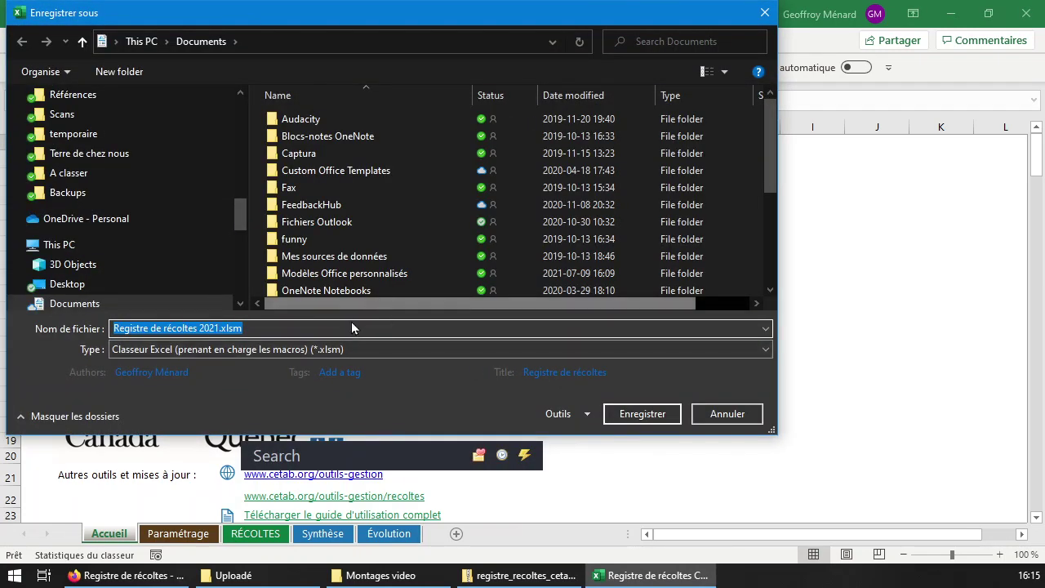
scroll(244, 200, up, 5)
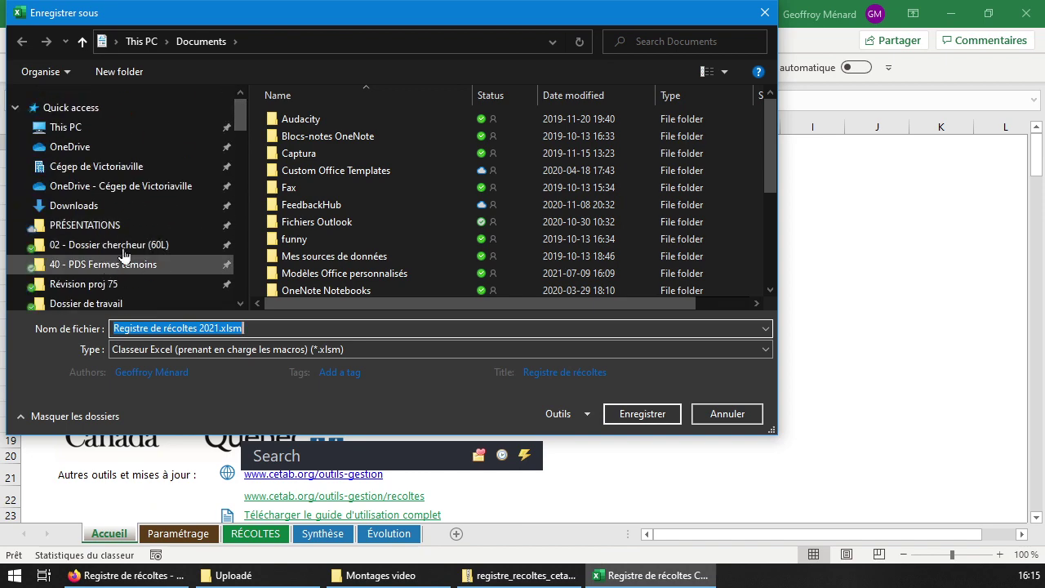
click(128, 304)
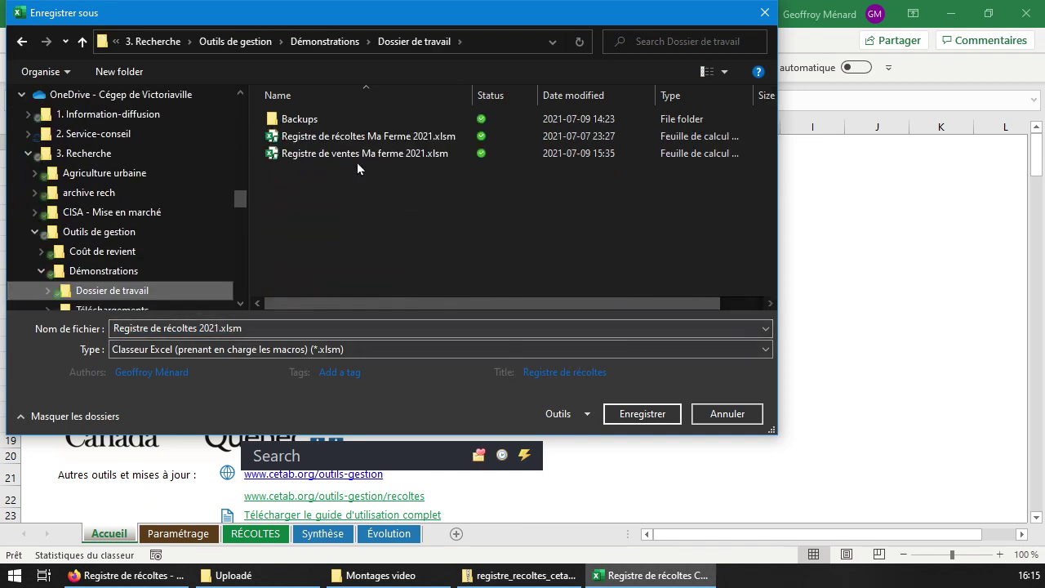
click(406, 155)
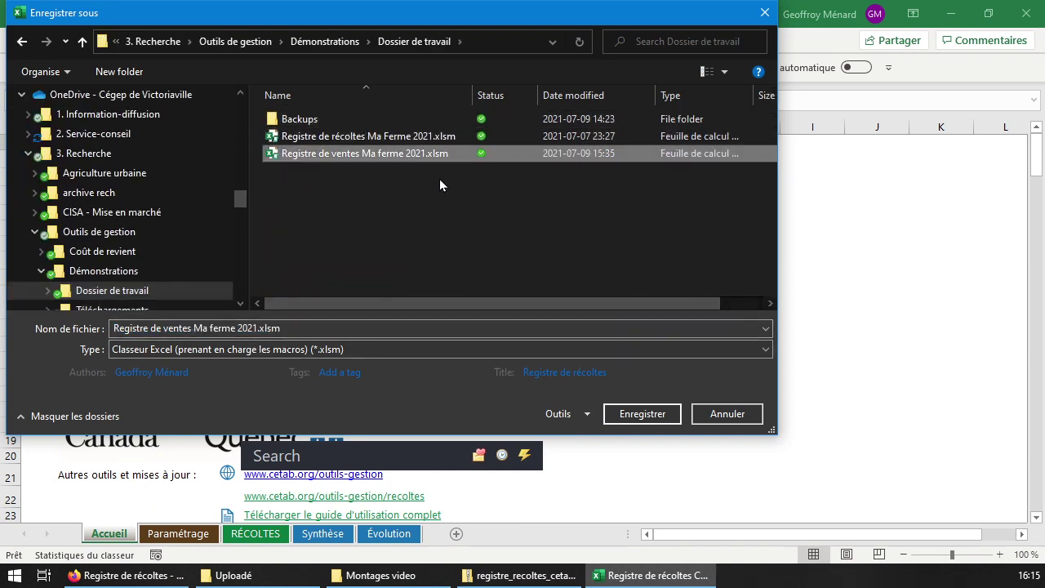
click(415, 139)
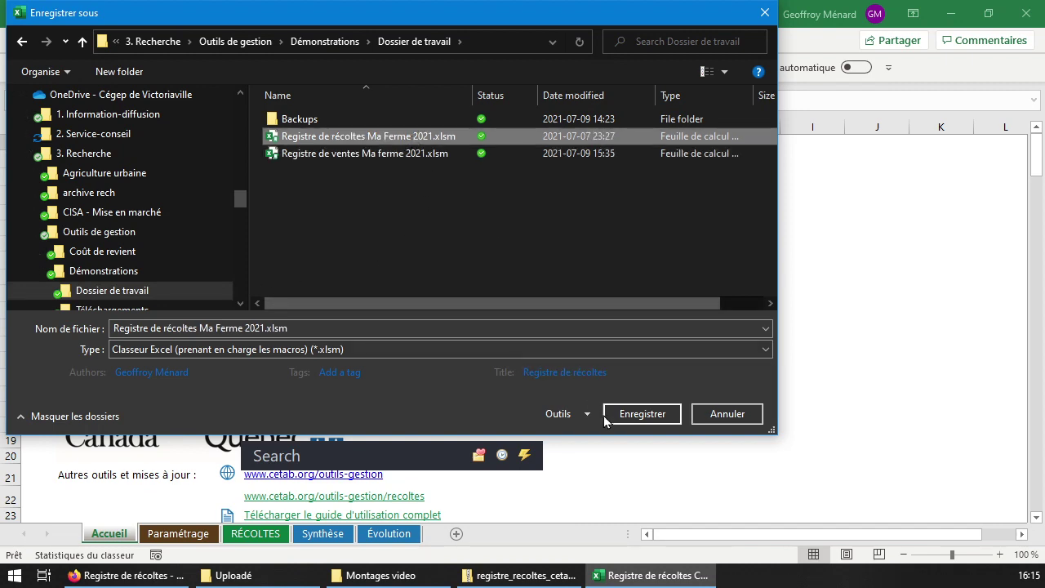
click(649, 418)
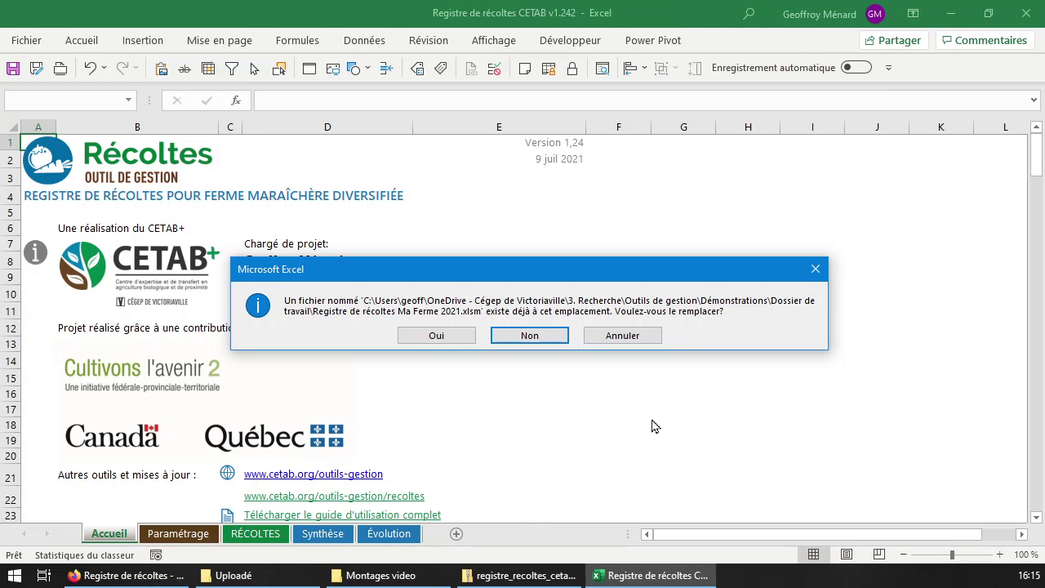
click(443, 335)
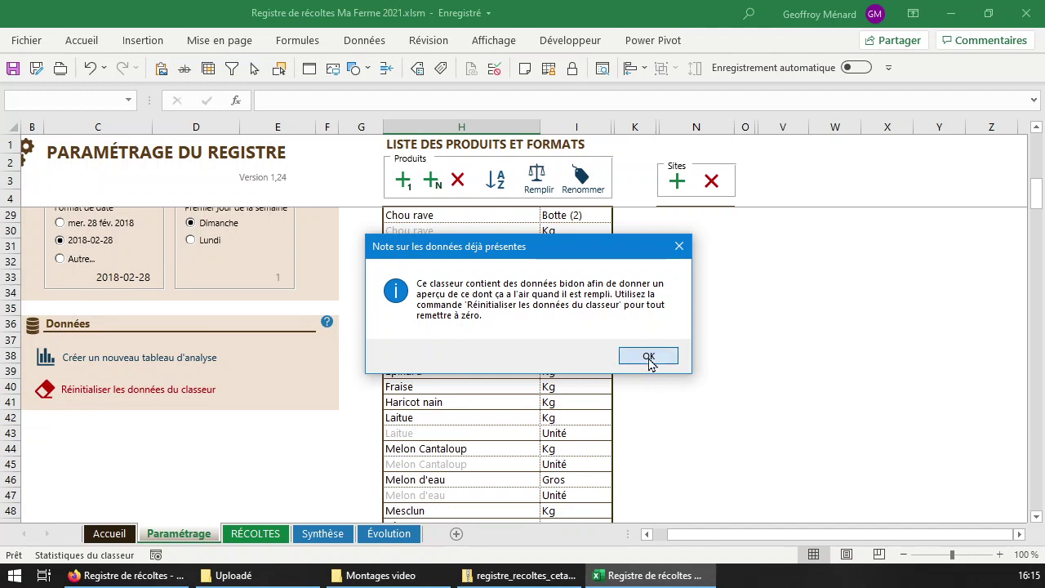
- Acknowledge the Note sur les données and Guide de démarrage notices to reveal the Accueil sheet
click(649, 361)
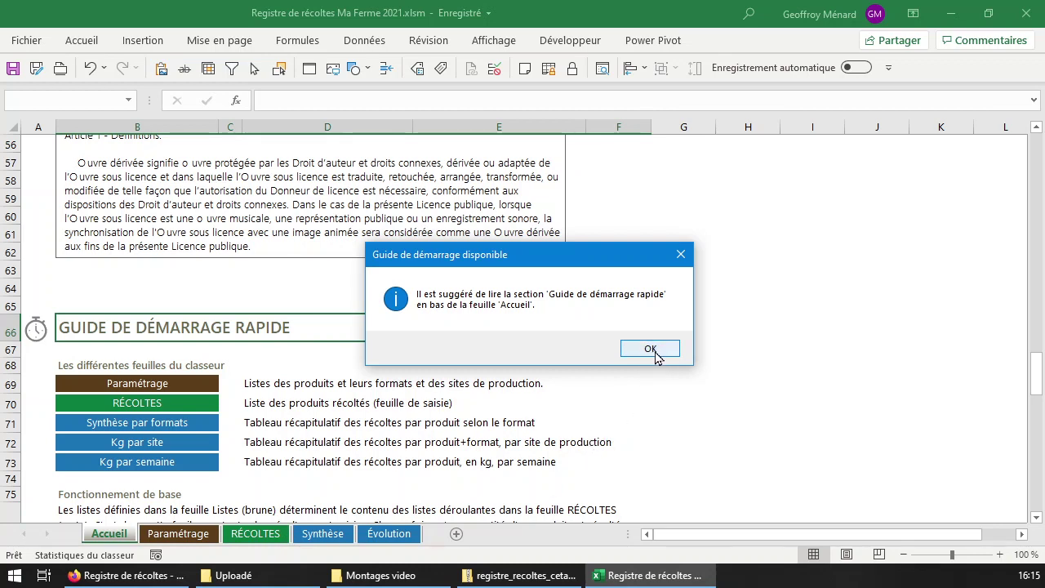
click(651, 349)
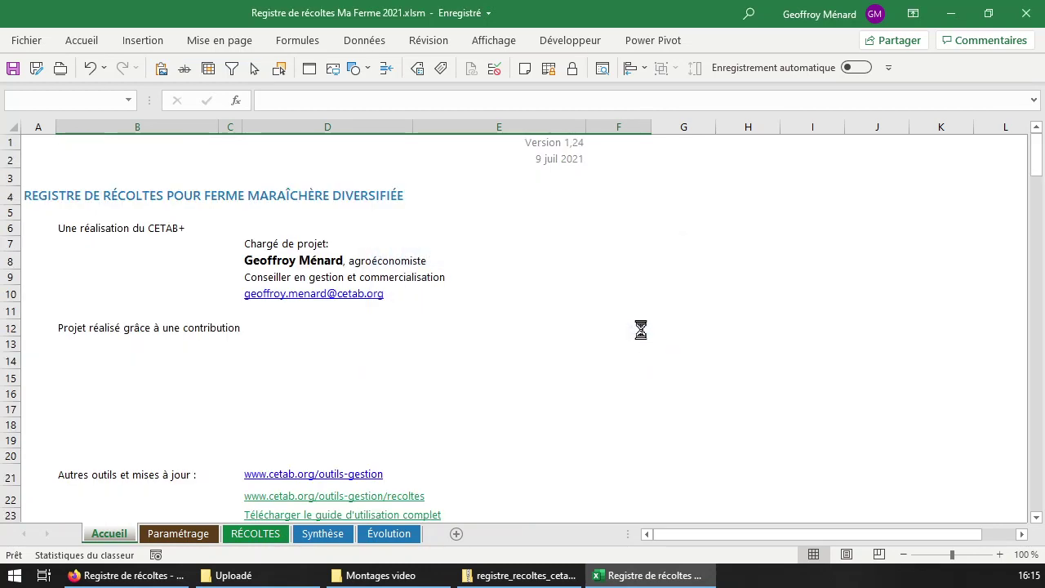
scroll(372, 392, down, 1)
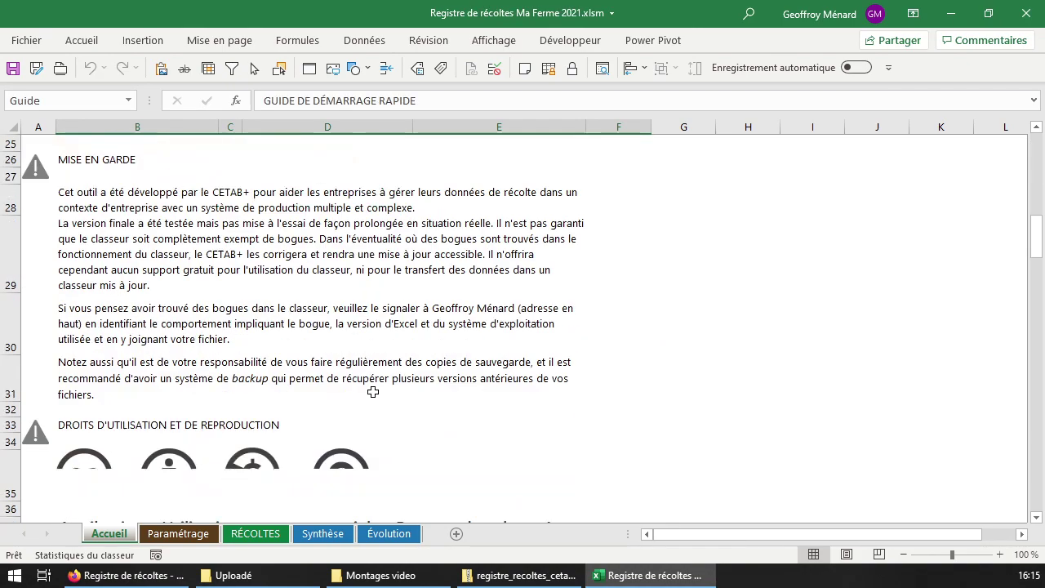
scroll(373, 392, up, 20)
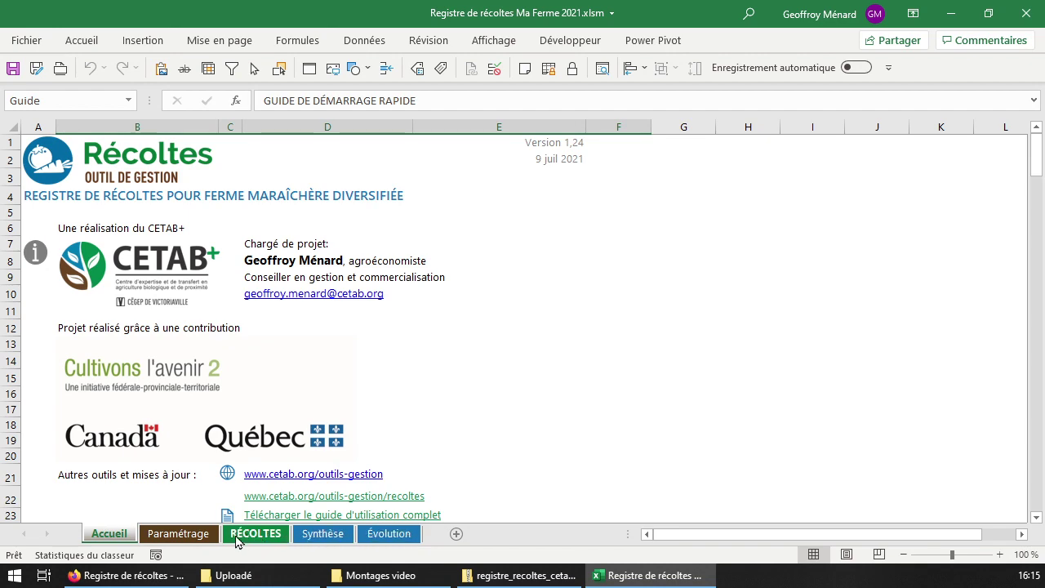
- Browse the RÉCOLTES, Paramétrage and Synthèse sheets, ending back on the RÉCOLTES table
click(258, 539)
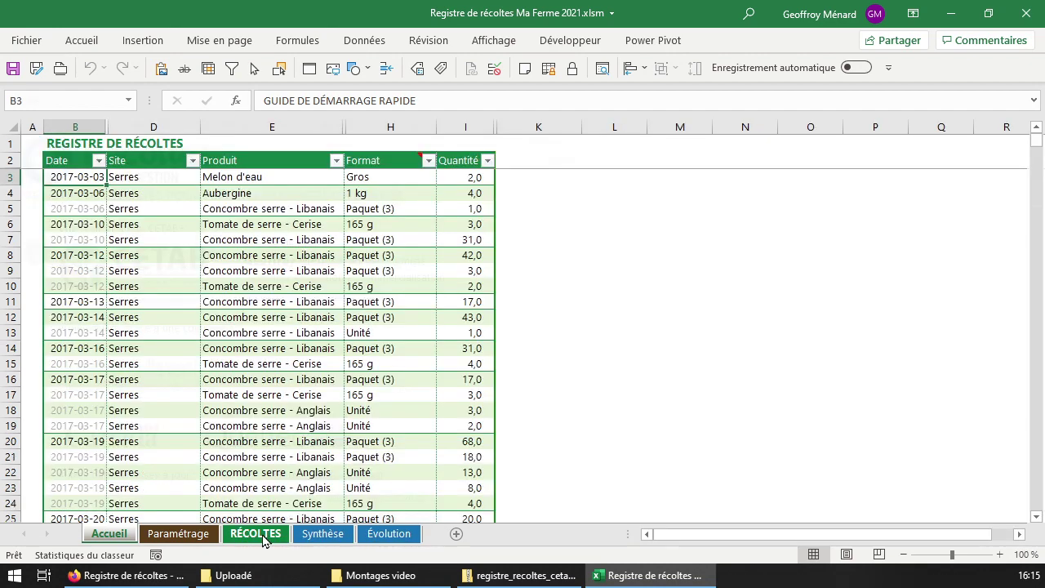
click(181, 535)
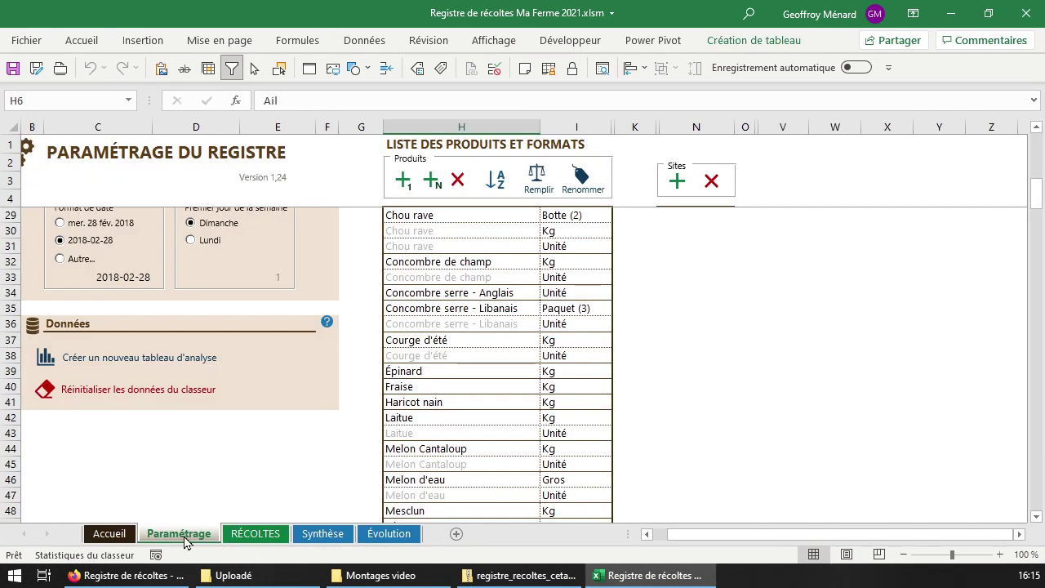
scroll(496, 453, up, 8)
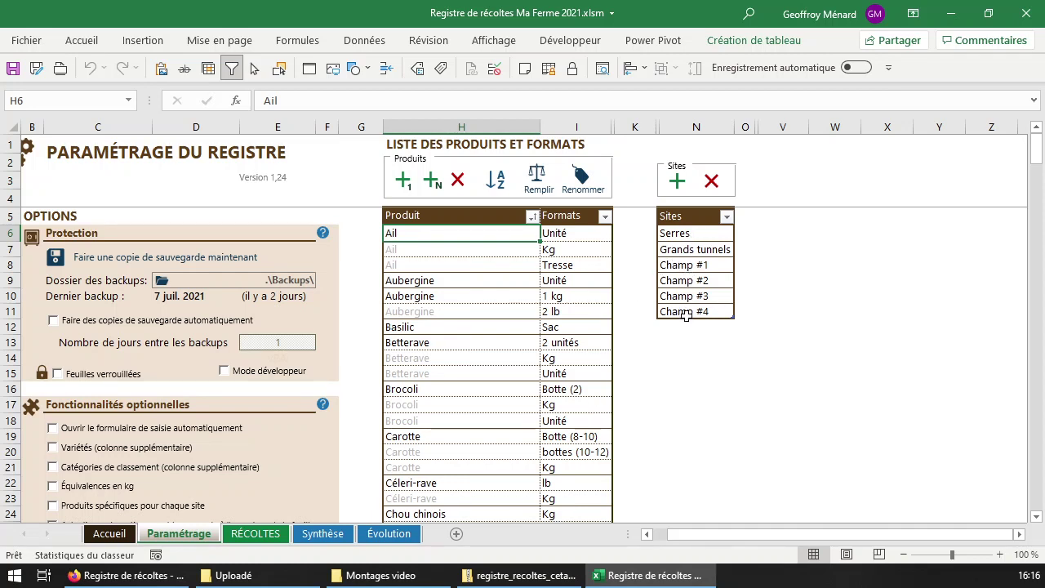
click(323, 536)
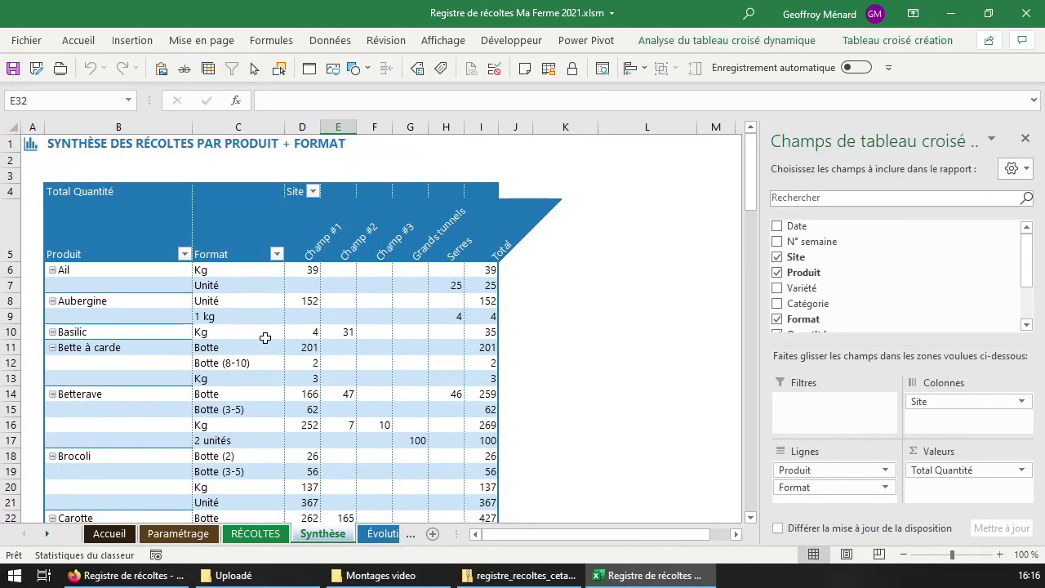
click(266, 541)
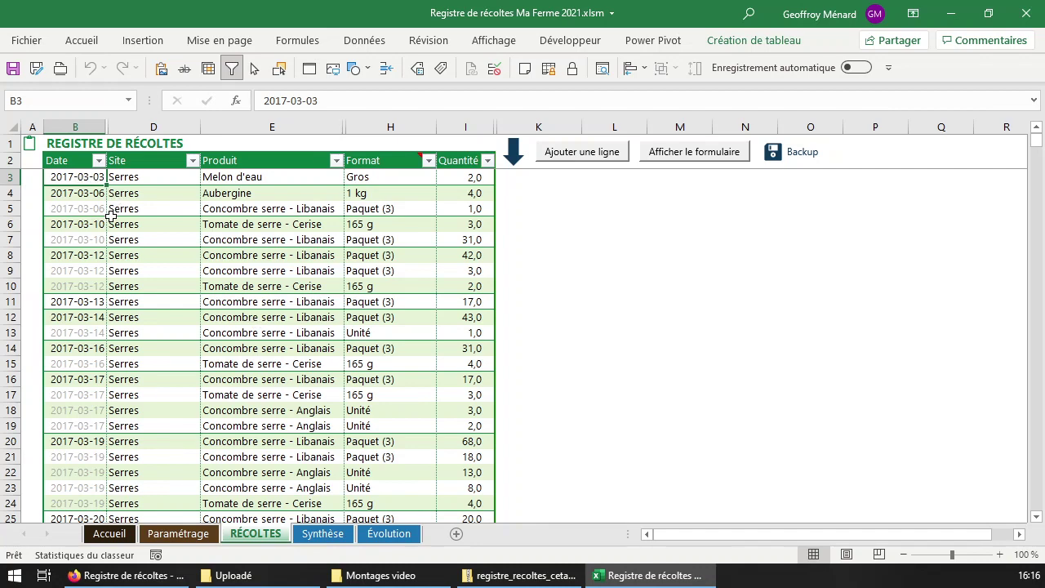
- Jump to the last RÉCOLTES entry at row 835 and select the first empty row below
scroll(280, 240, down, 2)
scroll(309, 267, down, 17)
scroll(307, 266, down, 3)
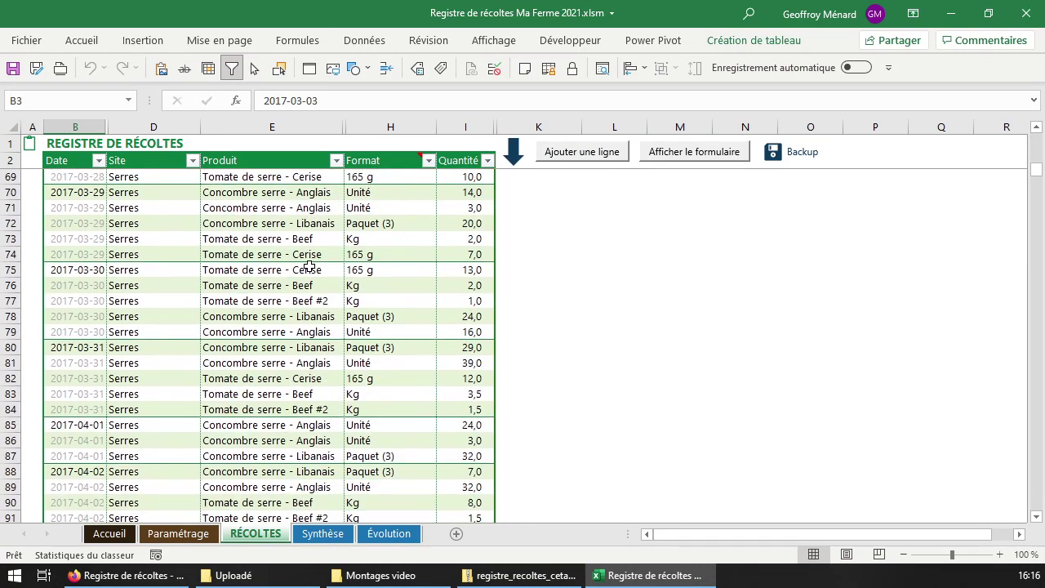
scroll(180, 261, down, 5)
scroll(168, 258, down, 5)
scroll(166, 261, up, 20)
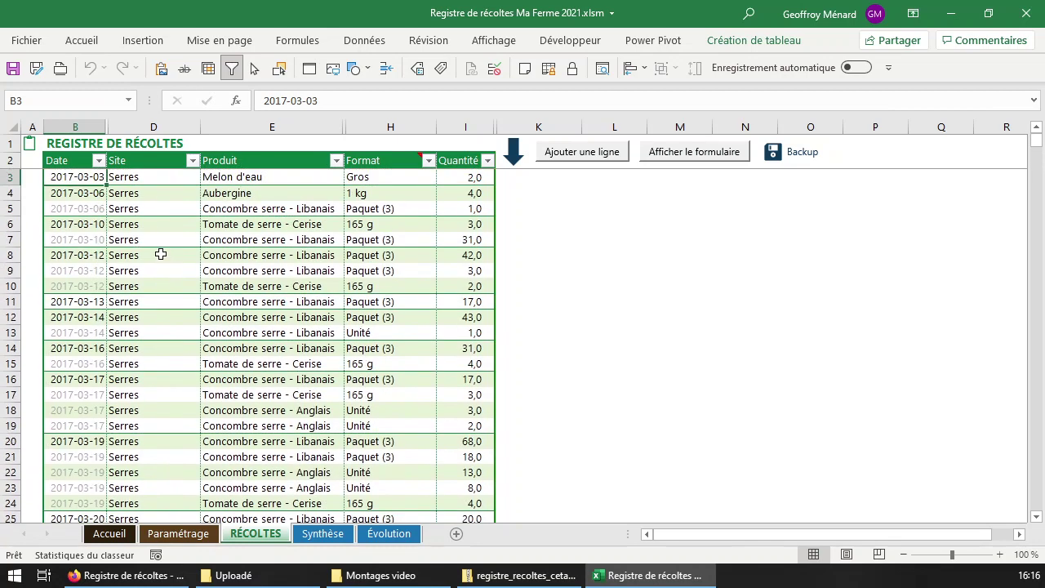
click(513, 154)
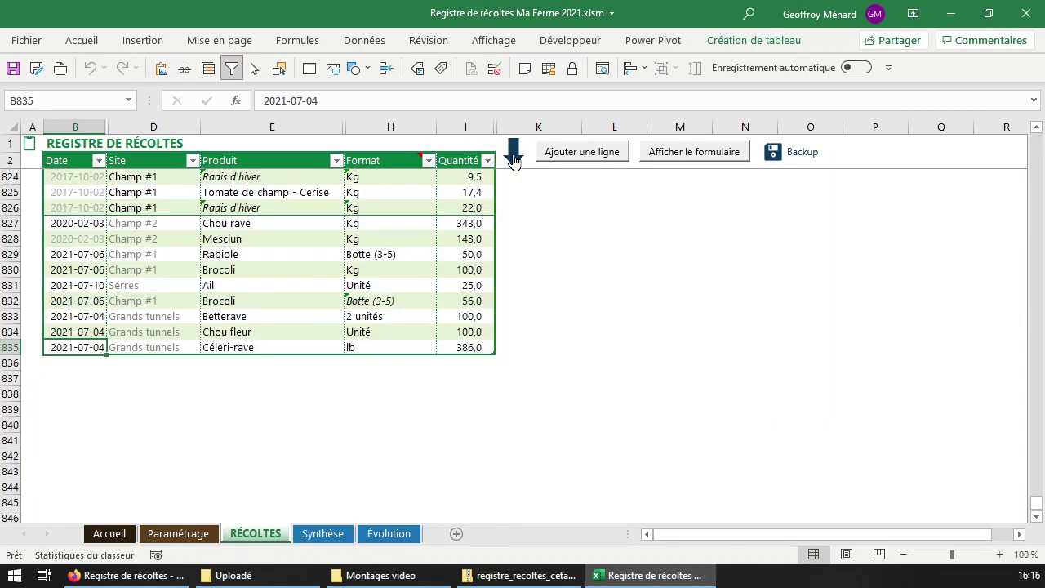
click(83, 358)
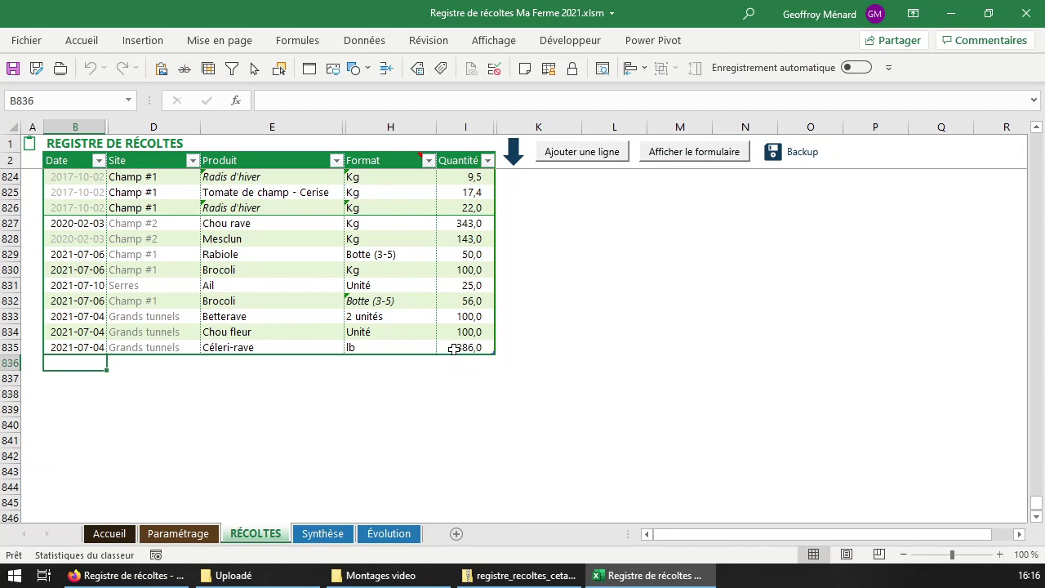
- Review the Synthèse totals, like 62 for Betterave Botte (3-5), and the Évolution weekly pivot
click(326, 535)
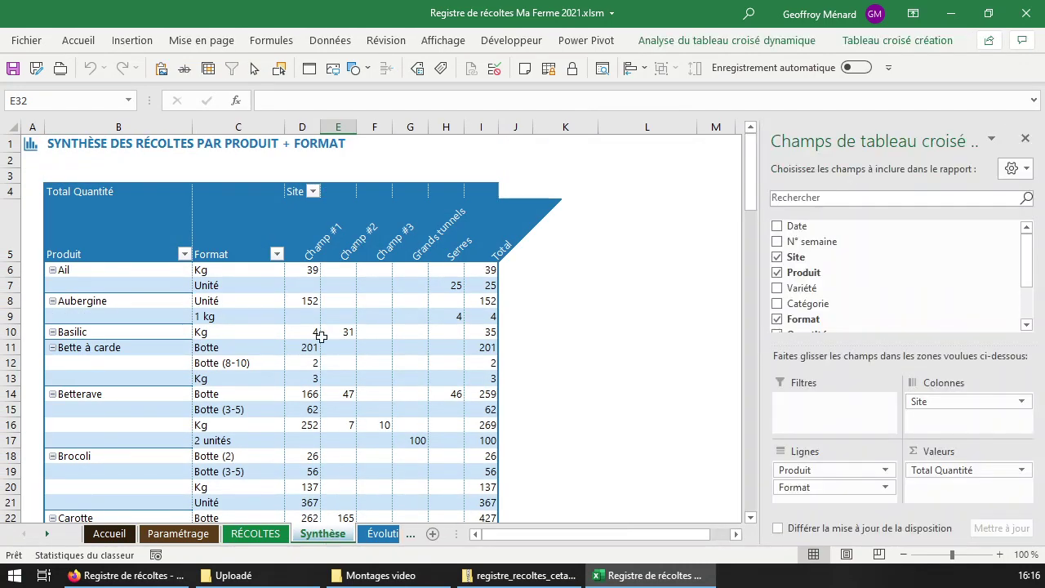
click(236, 302)
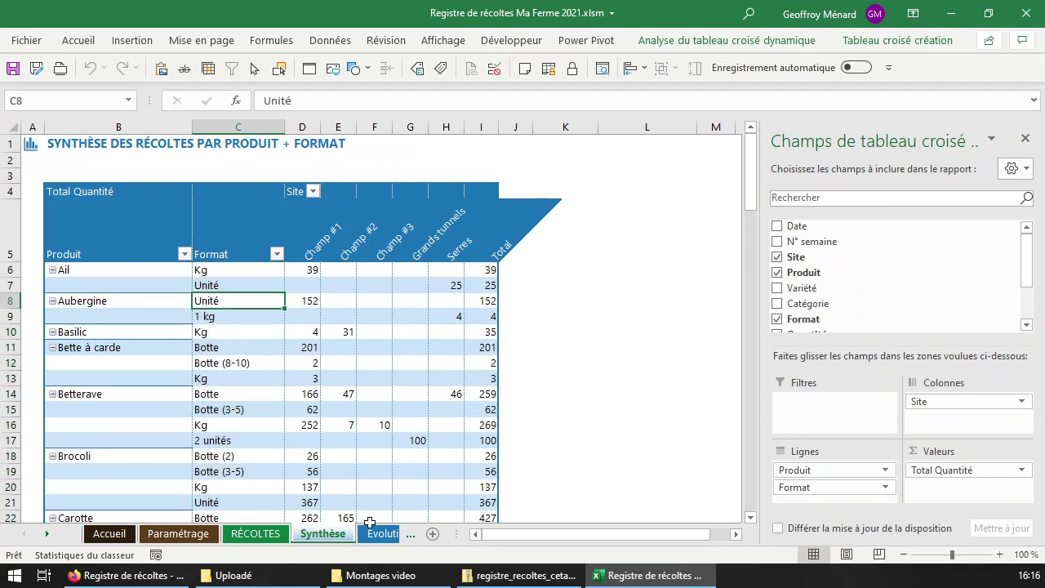
click(306, 412)
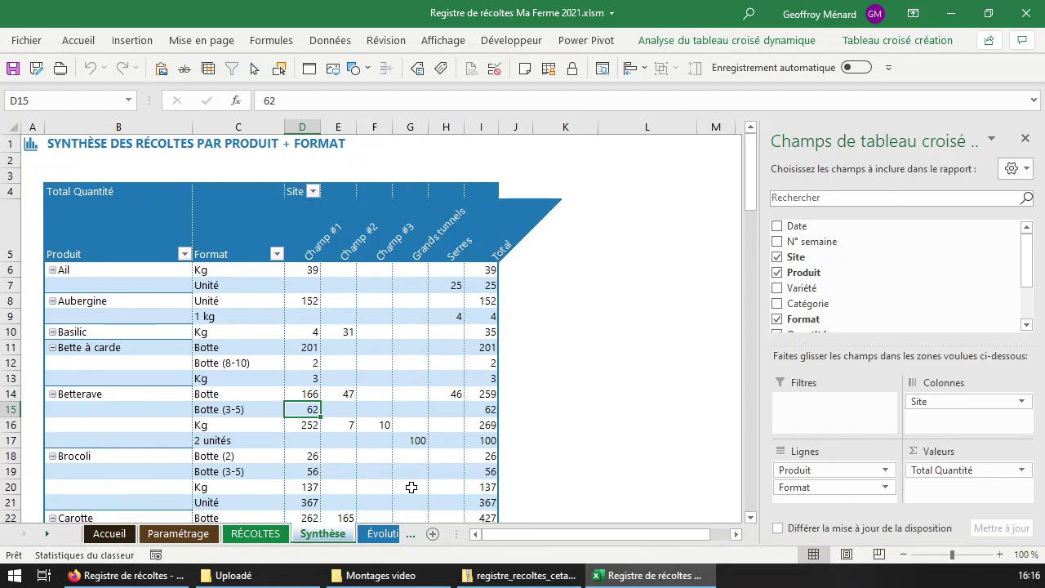
click(256, 533)
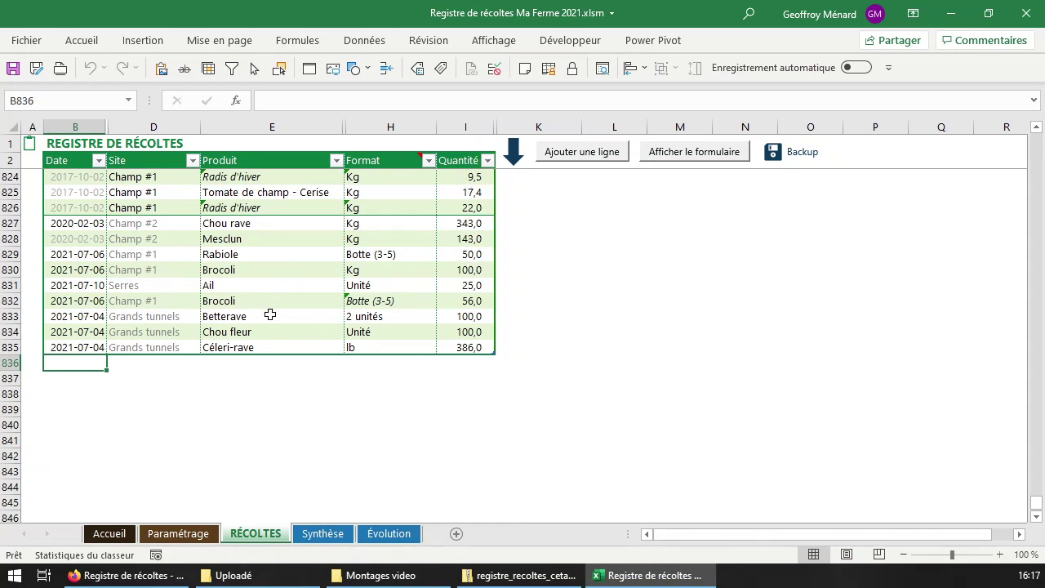
click(322, 533)
click(378, 533)
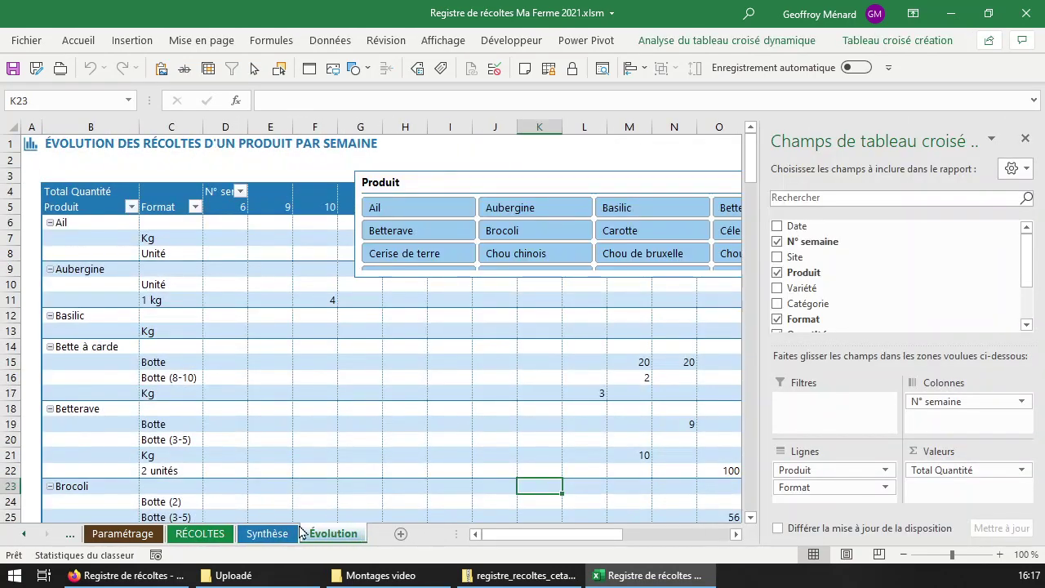
click(200, 534)
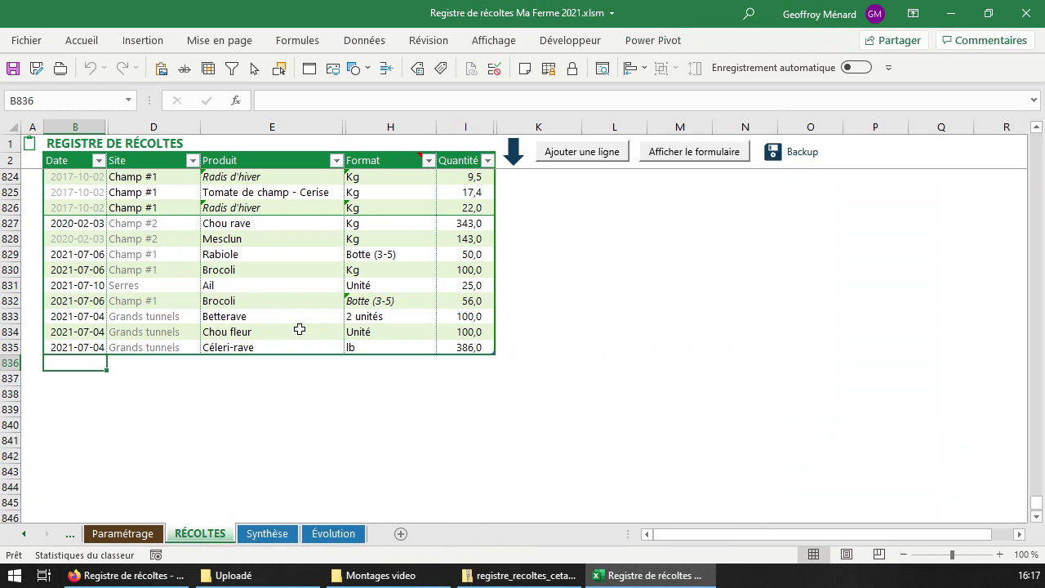
scroll(229, 303, up, 2)
scroll(204, 237, down, 1)
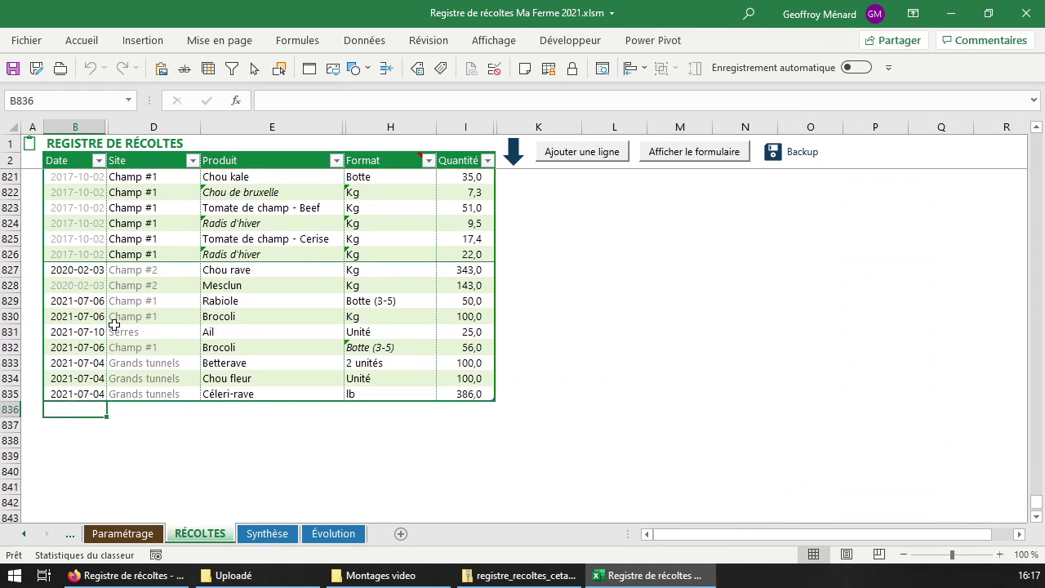
- Fill row 836: 2021-07-09, Grands tunnels, Brocoli, Botte (2), quantity 50
text(2021-07-09)
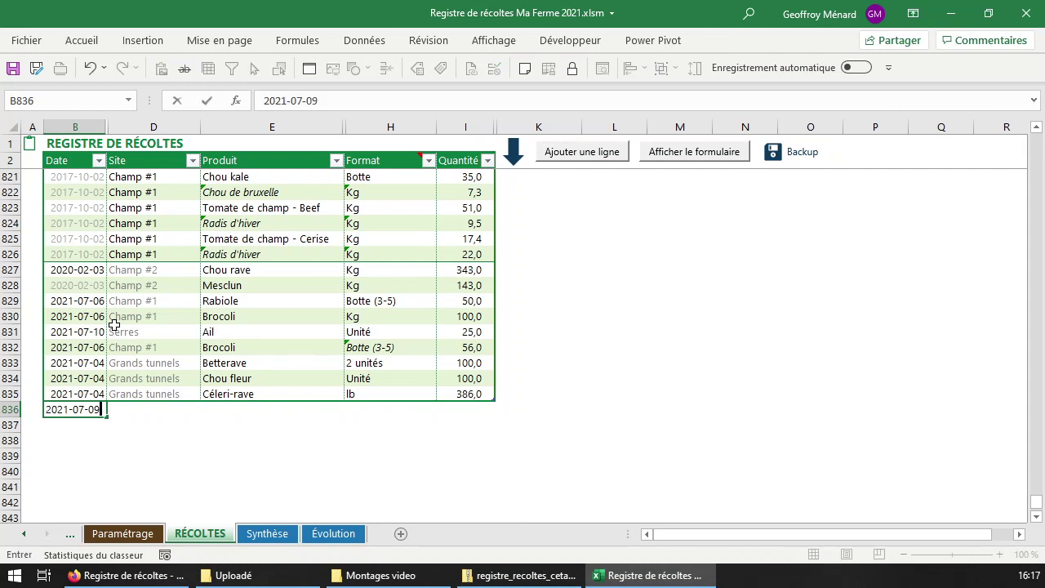
key(Tab)
key(shift+Tab)
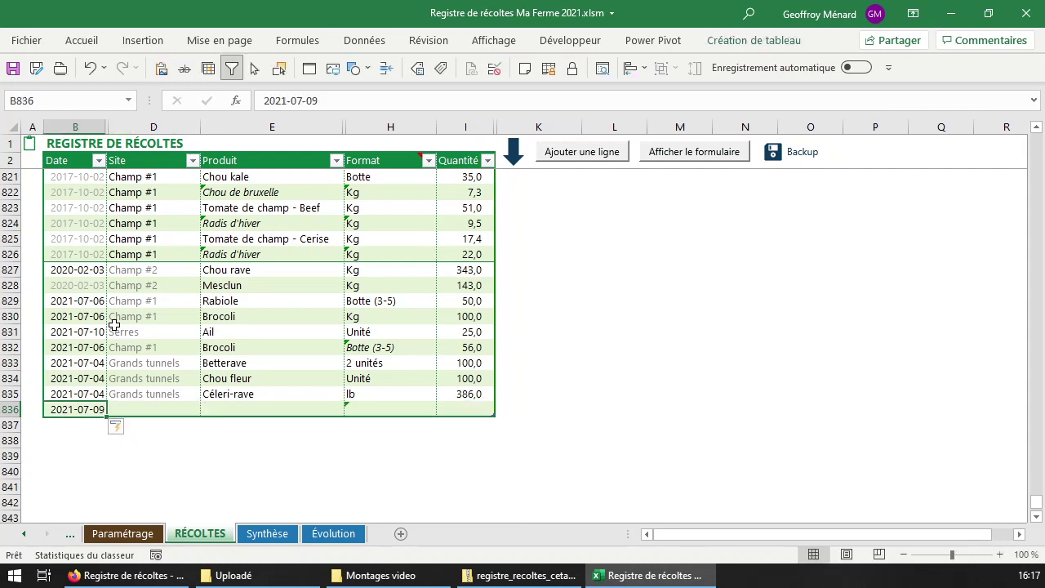
key(Tab)
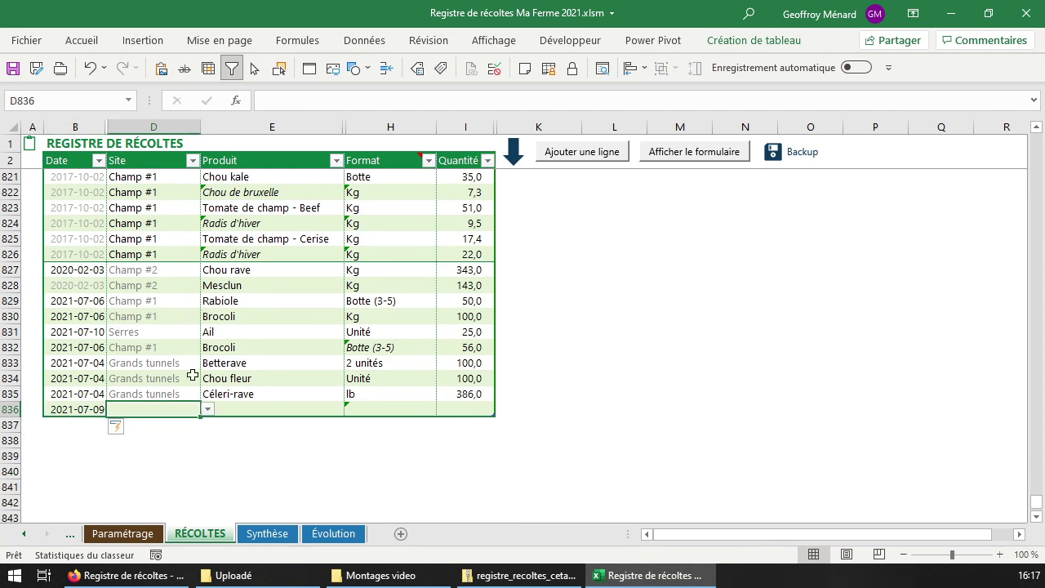
click(208, 410)
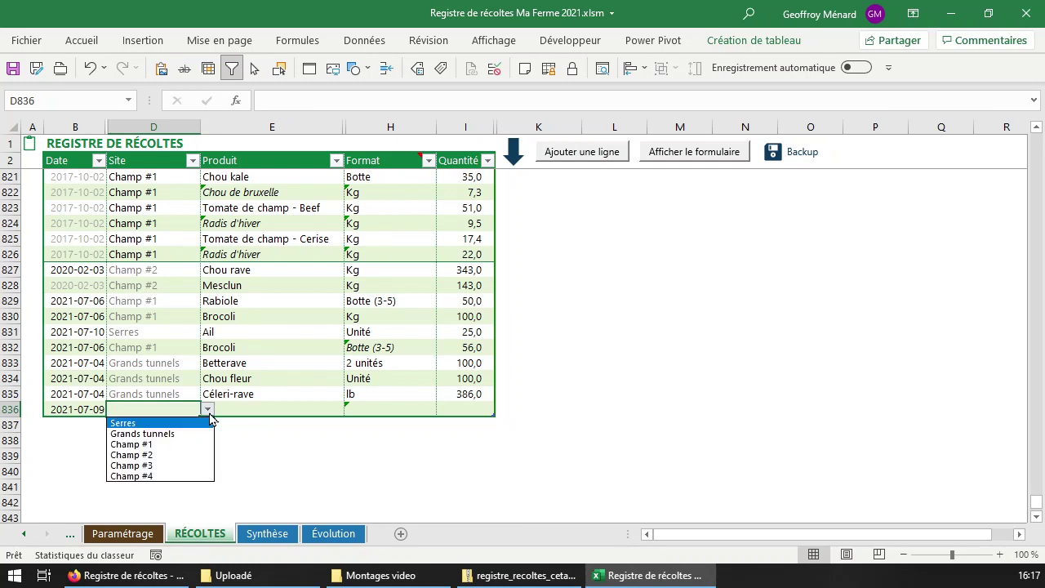
click(182, 441)
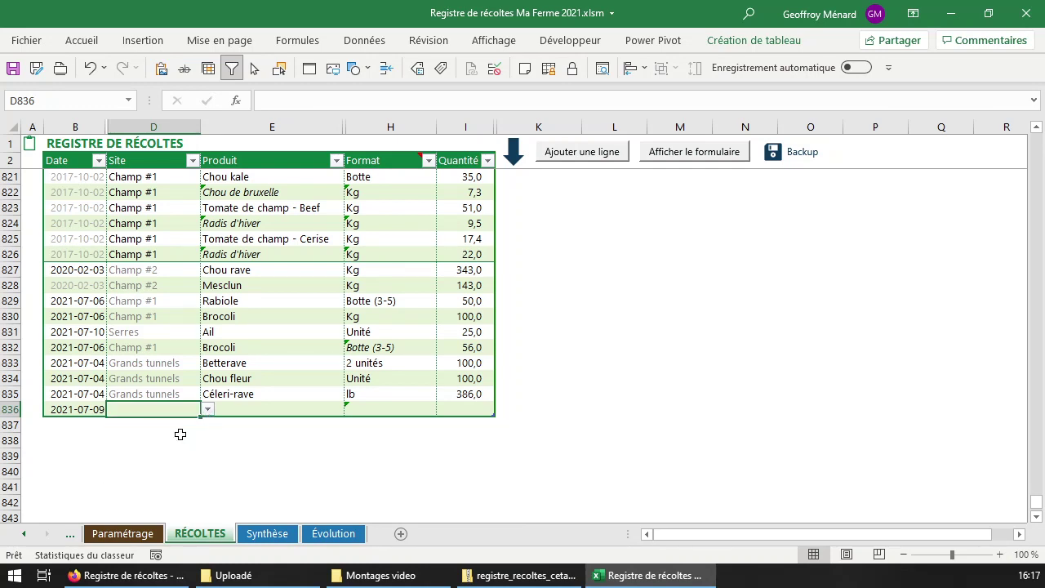
click(280, 410)
click(352, 411)
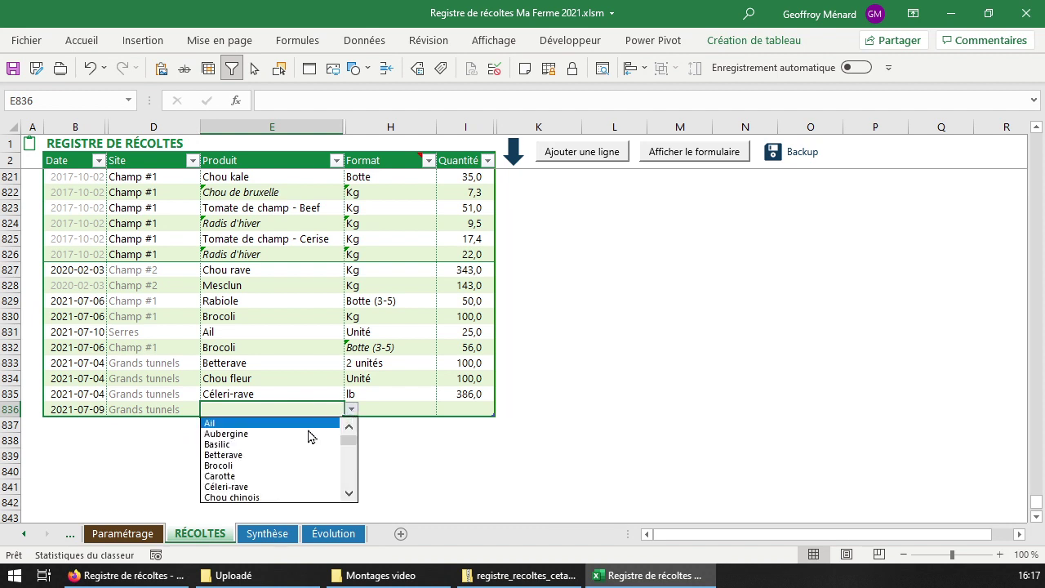
click(280, 467)
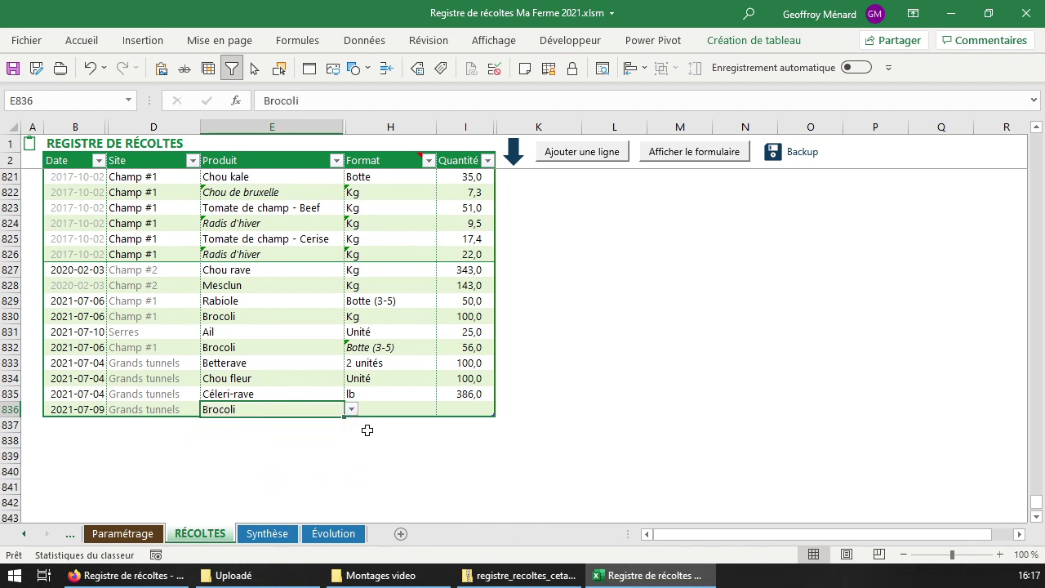
click(388, 409)
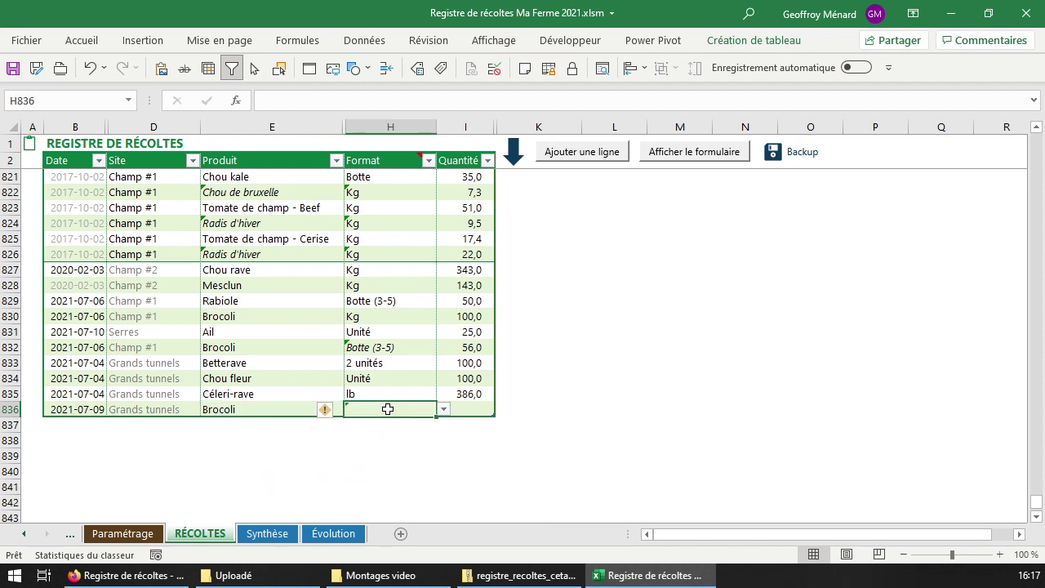
click(442, 410)
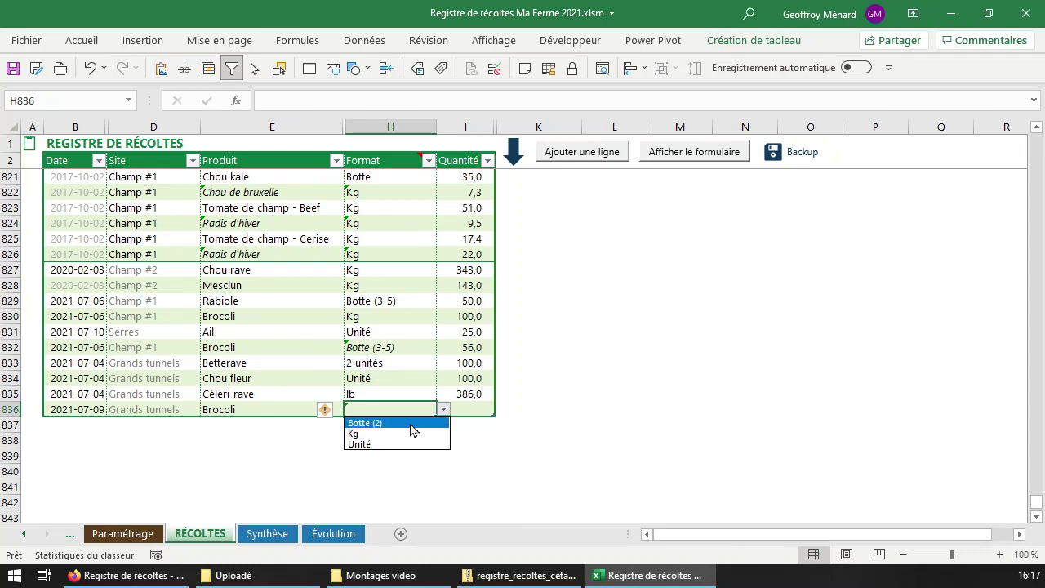
click(412, 423)
click(489, 411)
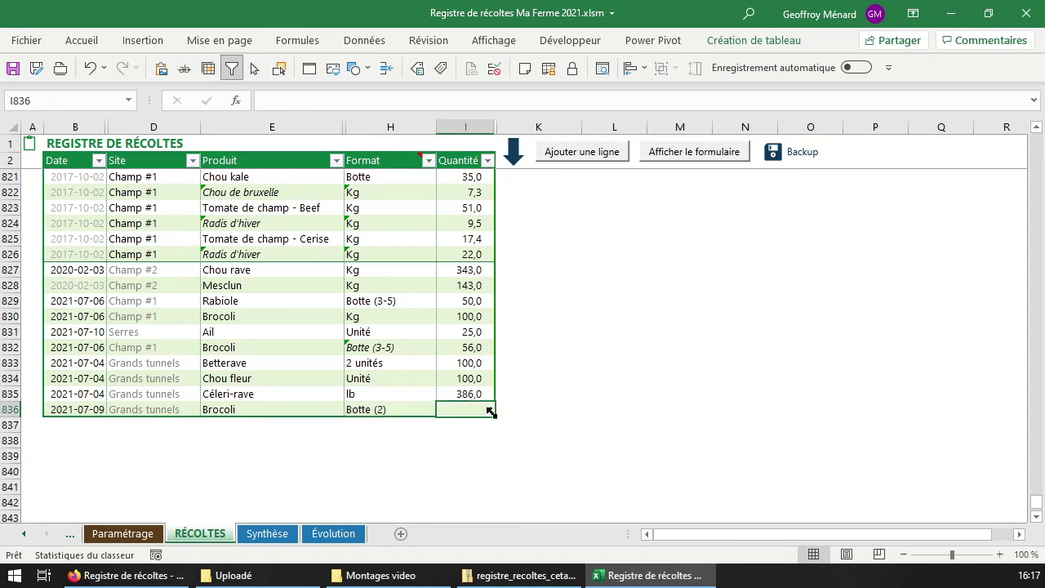
text(50)
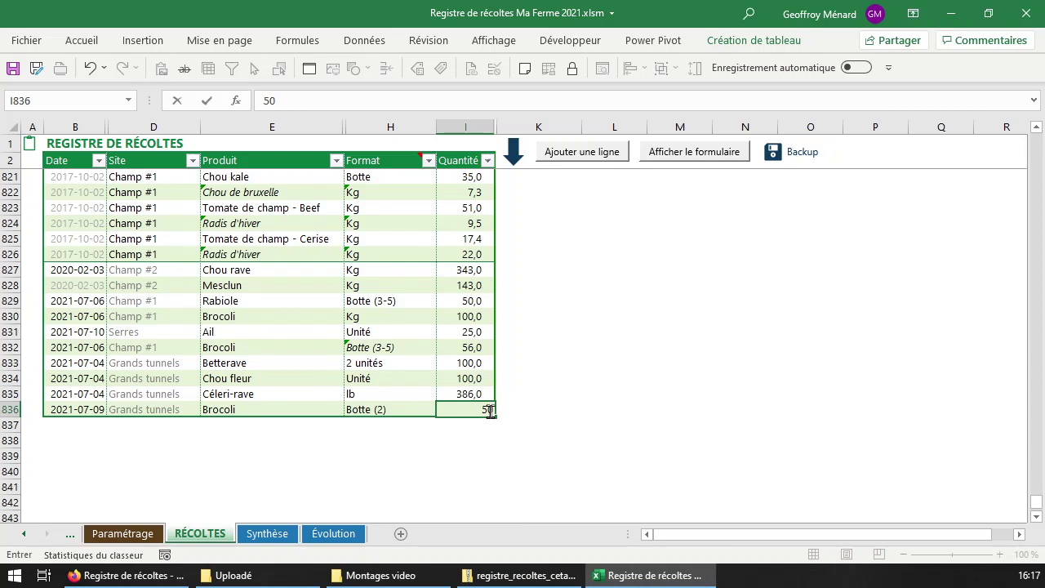
click(490, 411)
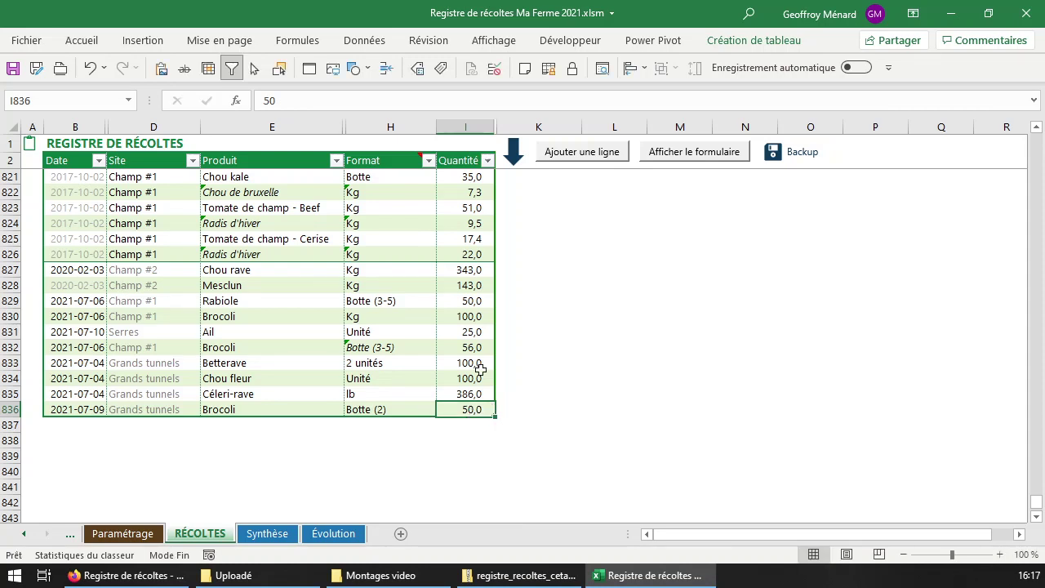
- Add row 837 with Serres, Tomate de serre - Beef, Kg and quantity 60
click(603, 153)
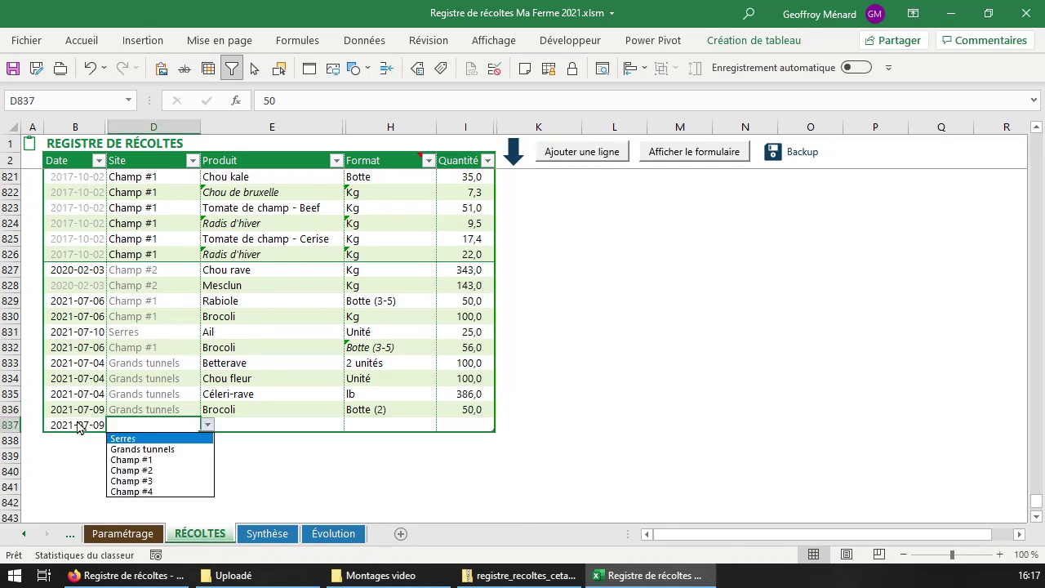
click(167, 440)
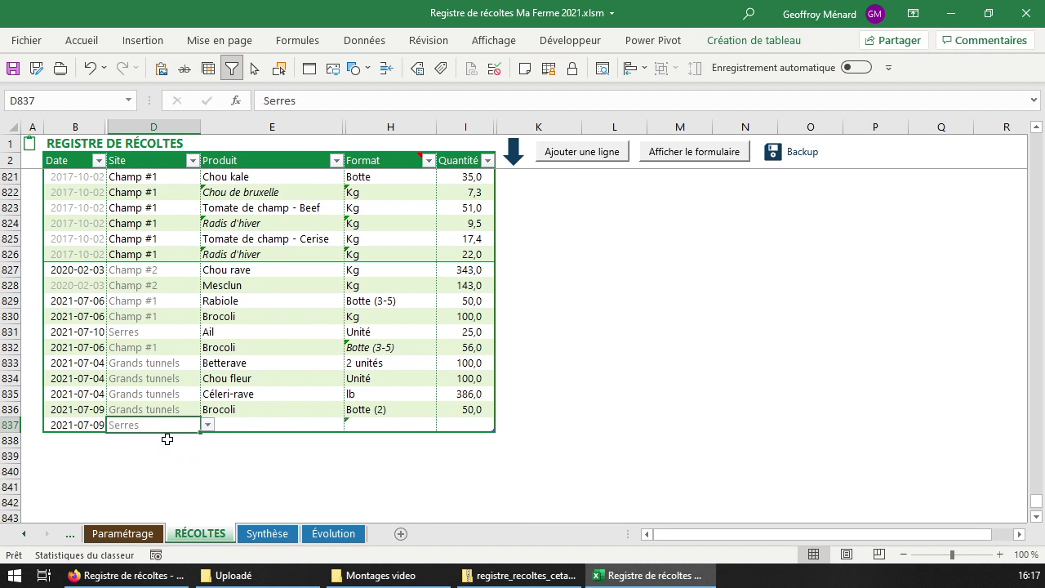
click(277, 426)
click(350, 426)
drag(353, 446, 345, 521)
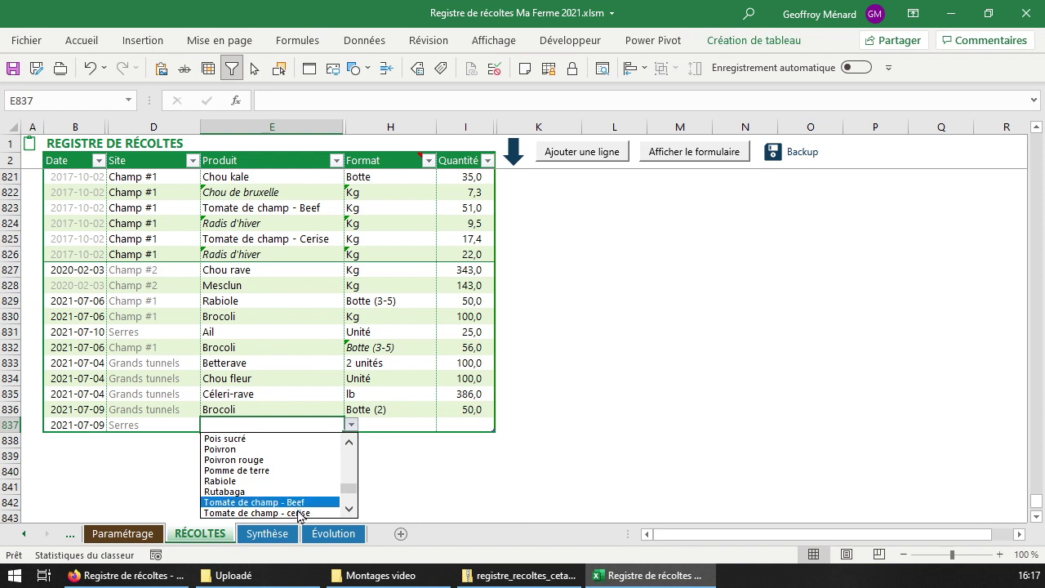
click(269, 492)
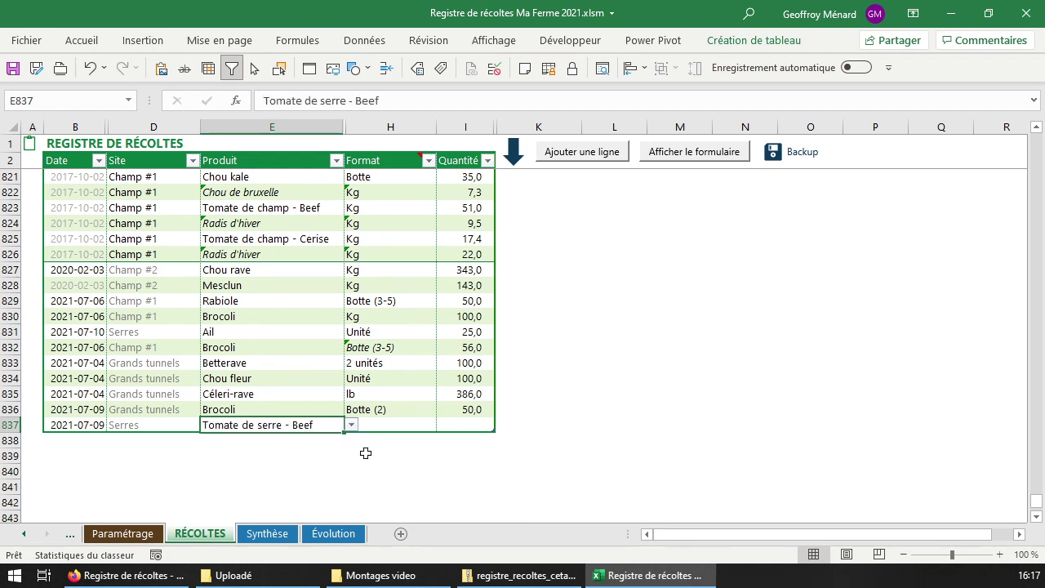
click(381, 426)
click(442, 425)
click(410, 439)
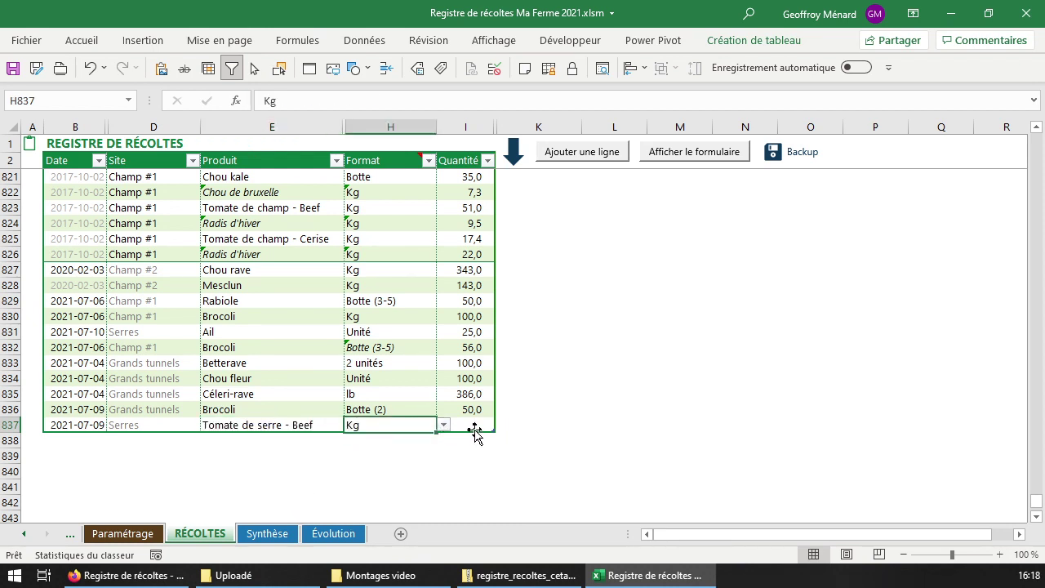
click(489, 425)
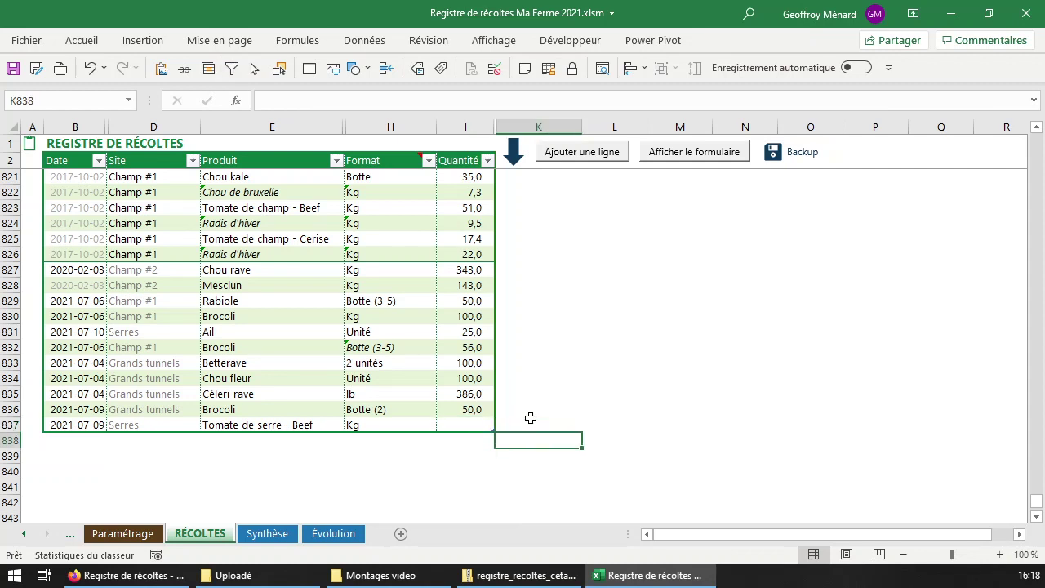
text(60)
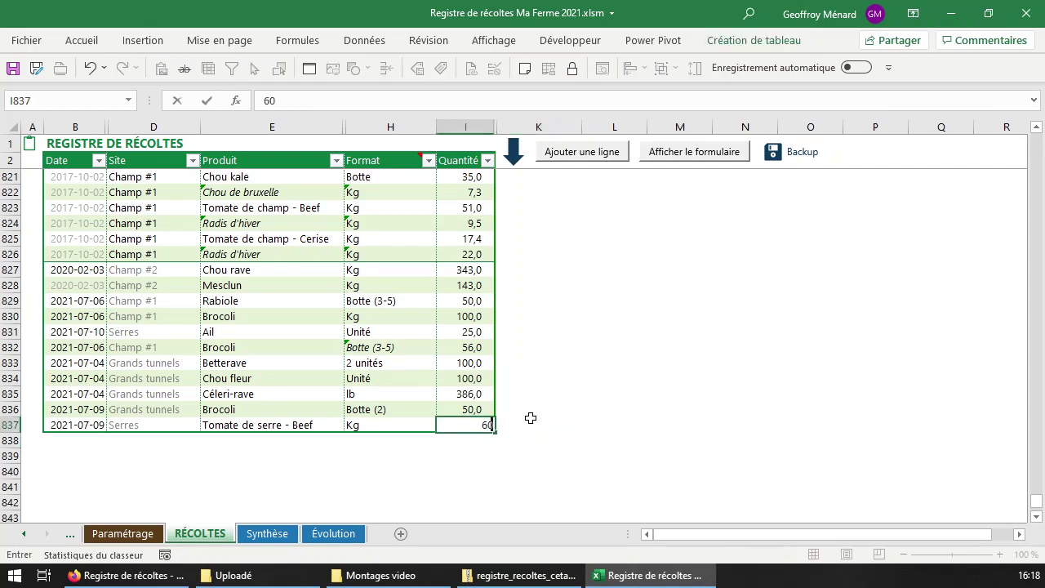
key(Return)
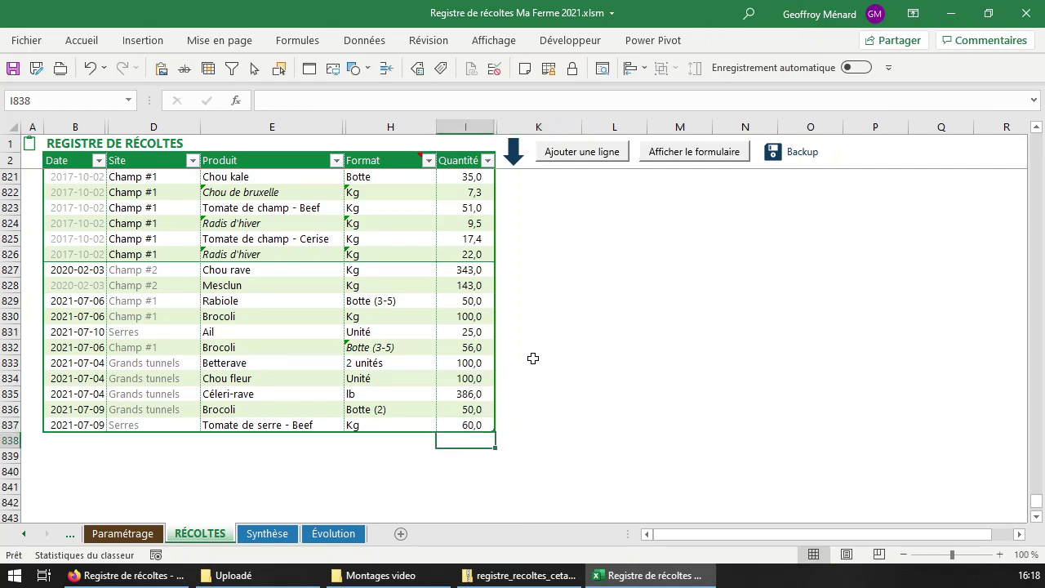
- Open the Saisie des récoltes form and adjust its quantity with the spin buttons
click(706, 158)
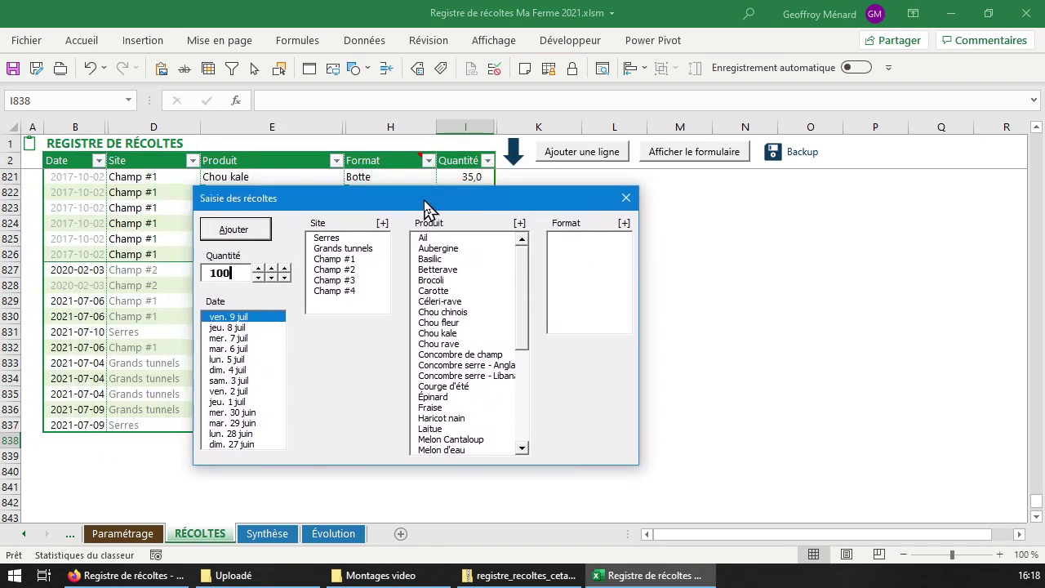
drag(424, 206, 546, 225)
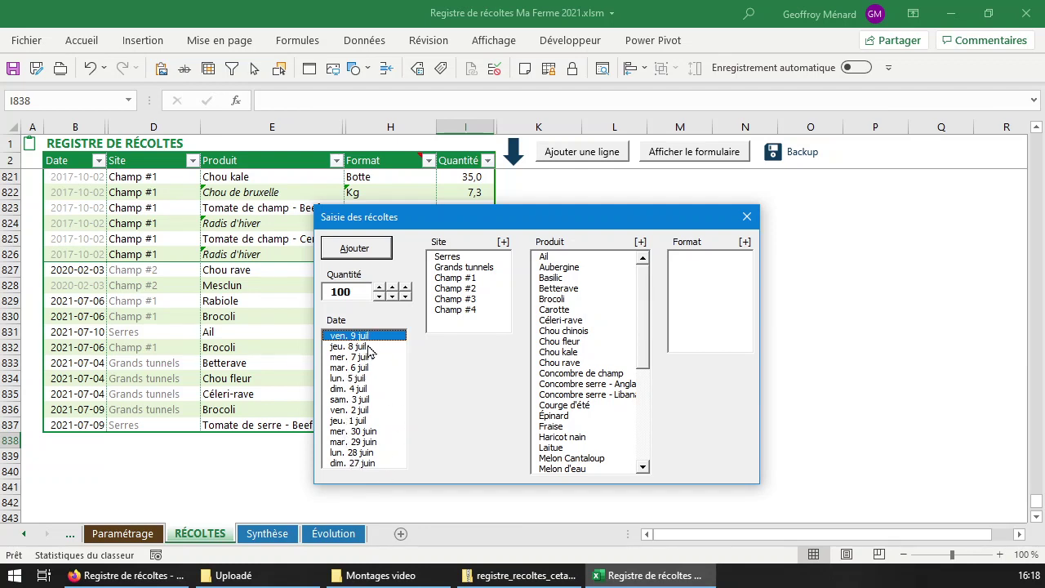
click(405, 295)
text(650)
click(379, 296)
click(379, 288)
click(392, 288)
click(392, 288)
click(405, 288)
click(406, 288)
click(379, 295)
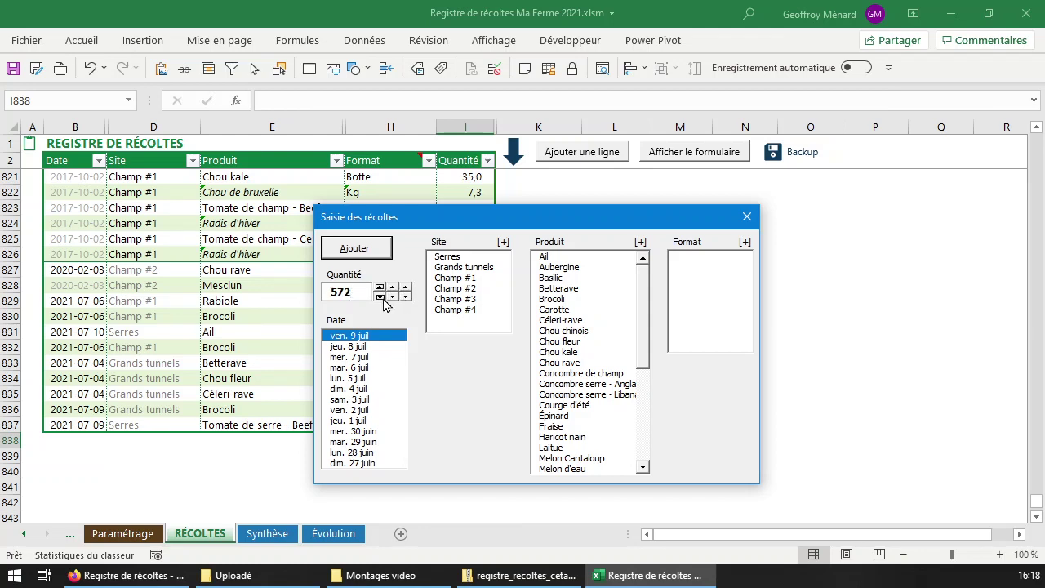
click(379, 296)
click(379, 296)
click(392, 296)
click(392, 295)
click(392, 295)
click(406, 296)
click(405, 296)
click(406, 296)
click(406, 296)
click(406, 297)
- Add a Serres Brocoli entry of 315 through the form
click(469, 267)
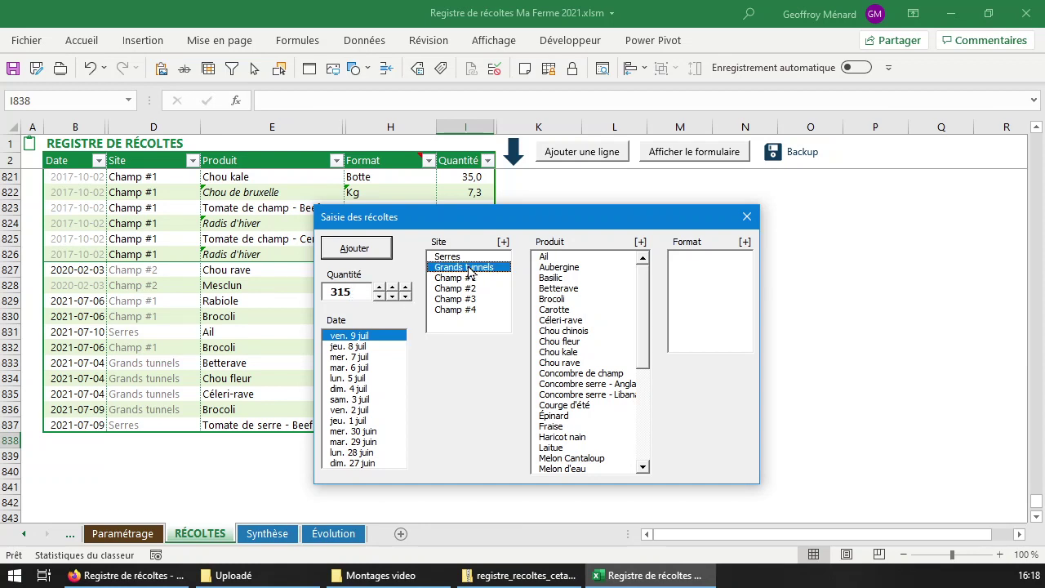
click(458, 256)
click(583, 269)
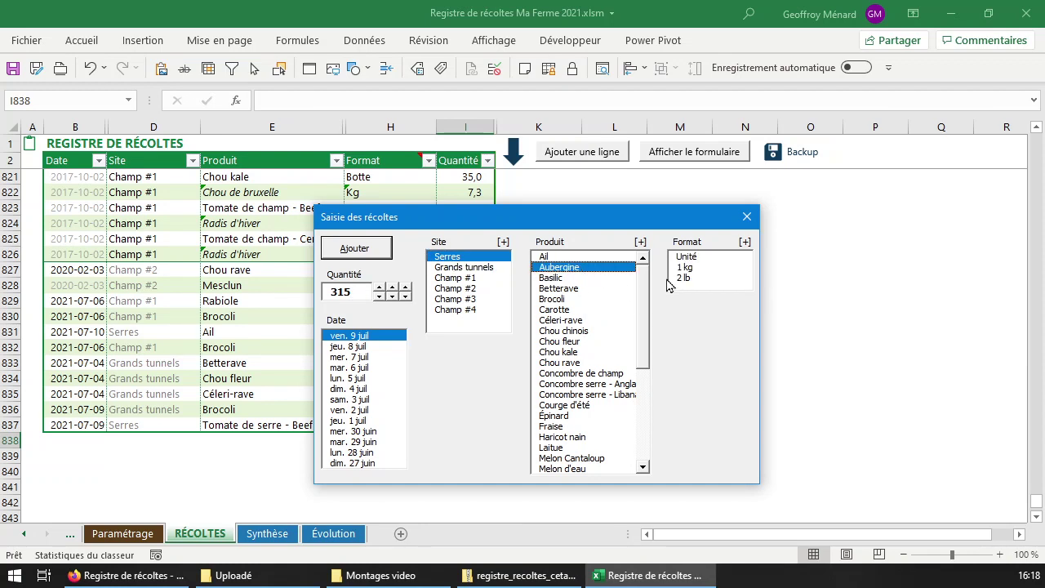
click(694, 270)
click(560, 301)
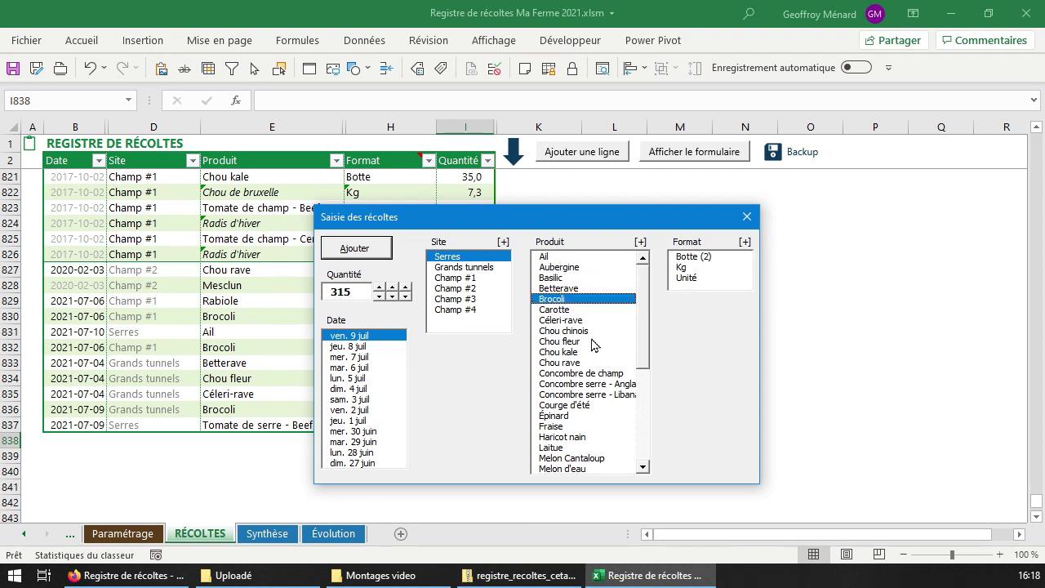
click(373, 257)
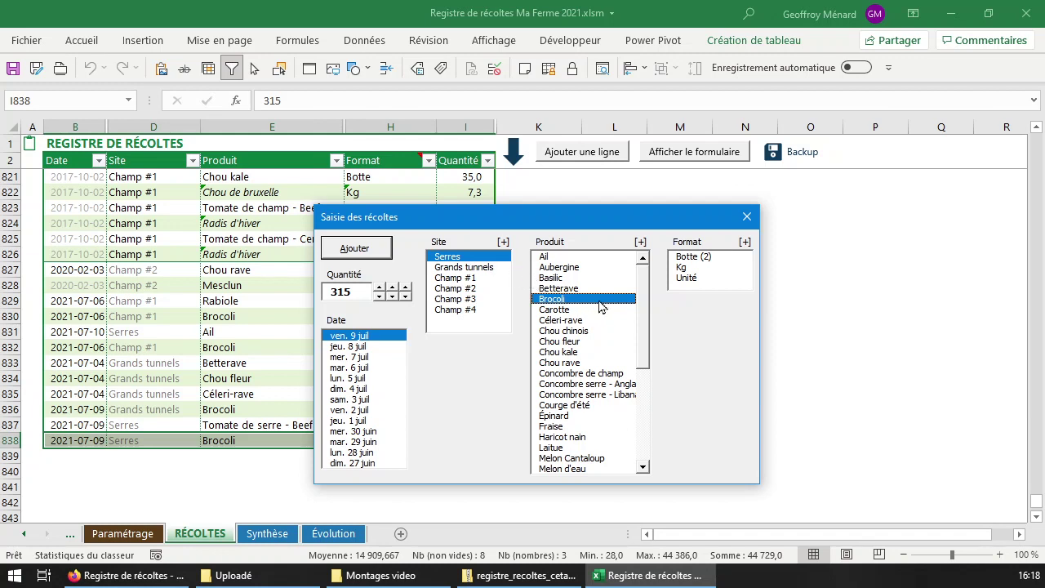
- Add 50 lb of Céleri-rave from Serres through the form, then close it
click(581, 321)
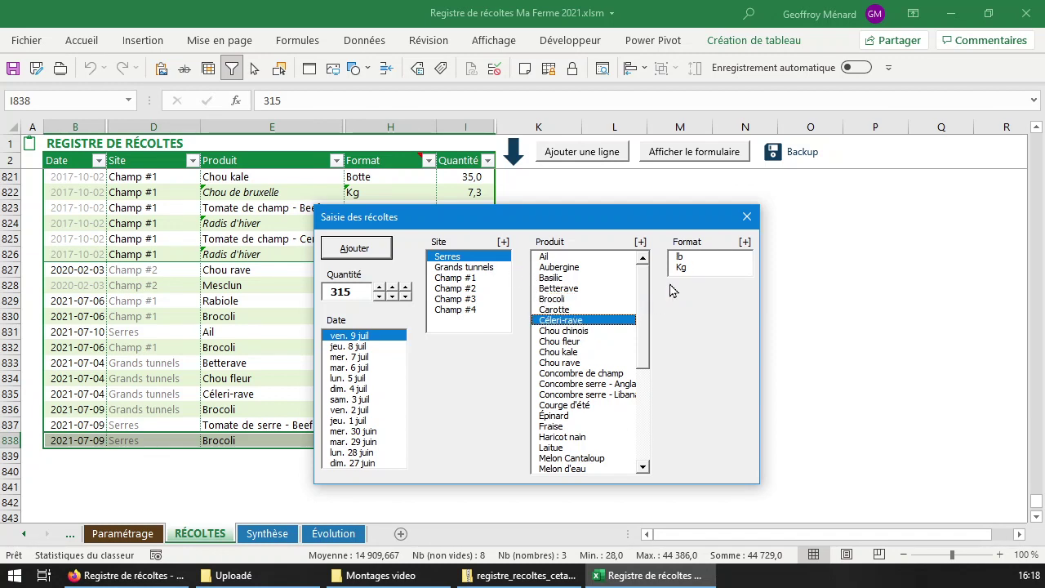
double_click(341, 292)
text(50)
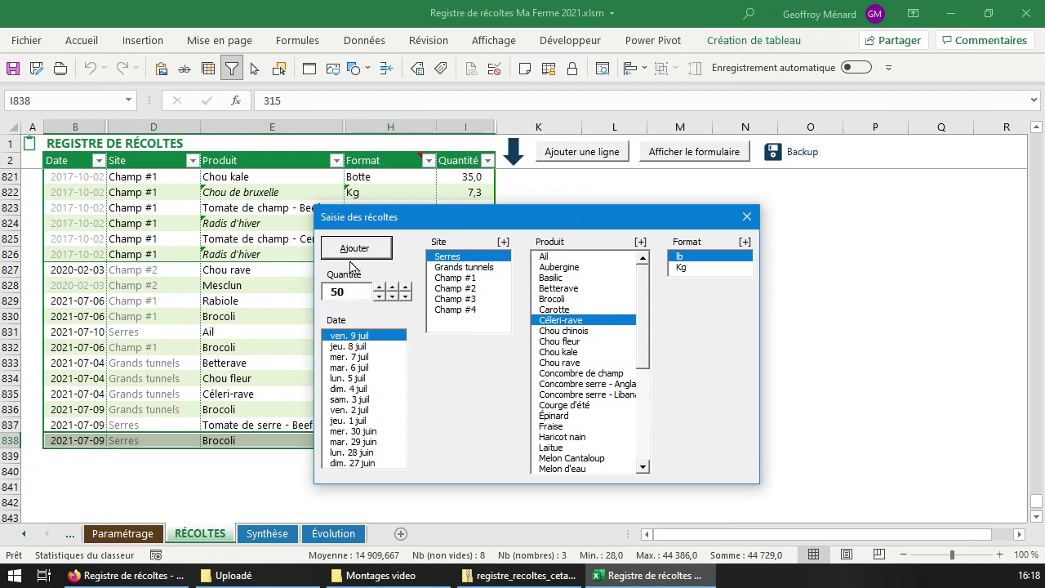
click(354, 250)
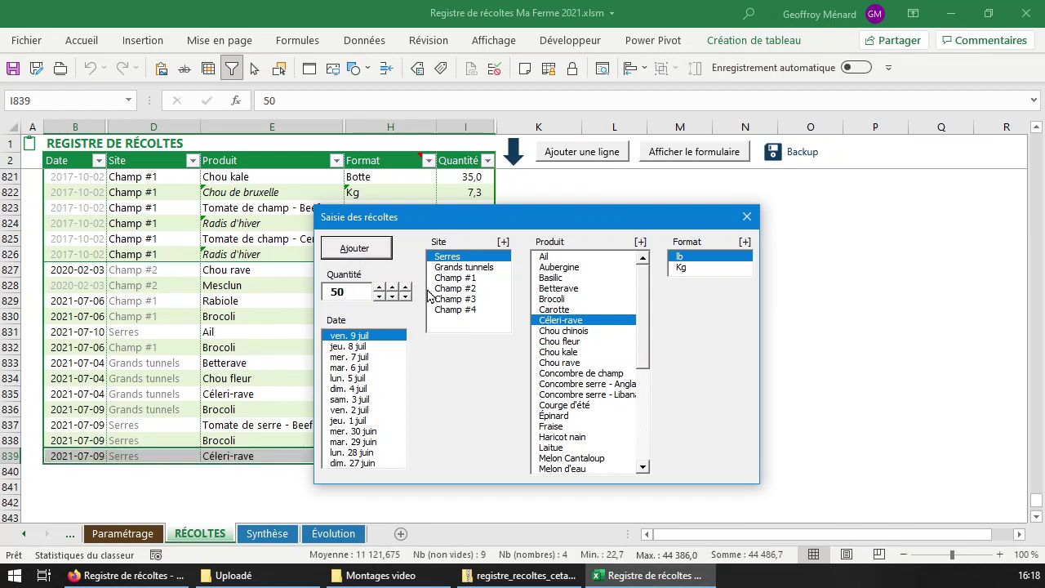
drag(455, 221, 322, 216)
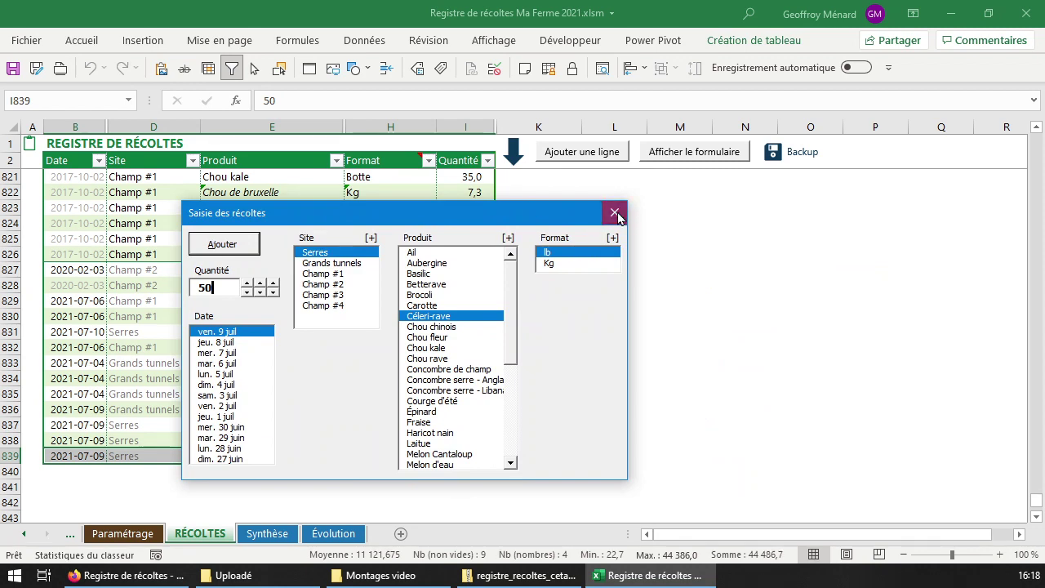
click(615, 213)
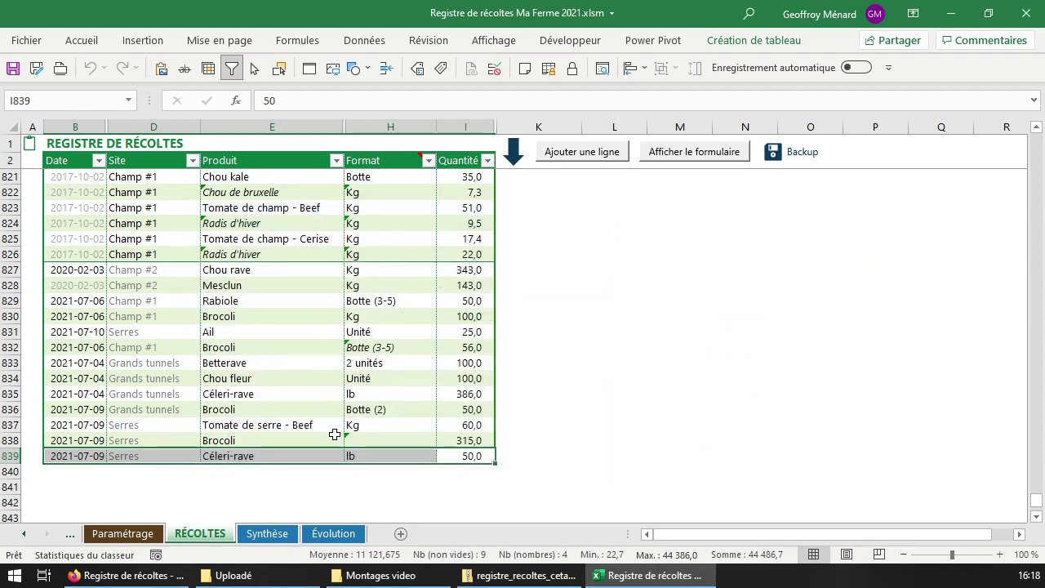
- Review the Produit and Format choices for the new row 839 entry, keeping the lb format
click(128, 540)
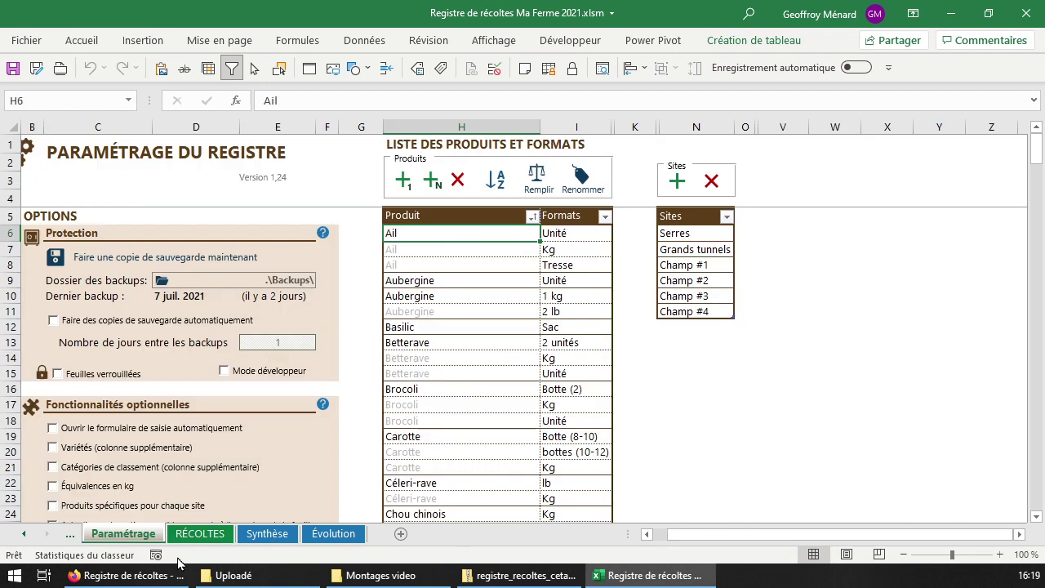
scroll(321, 442, down, 1)
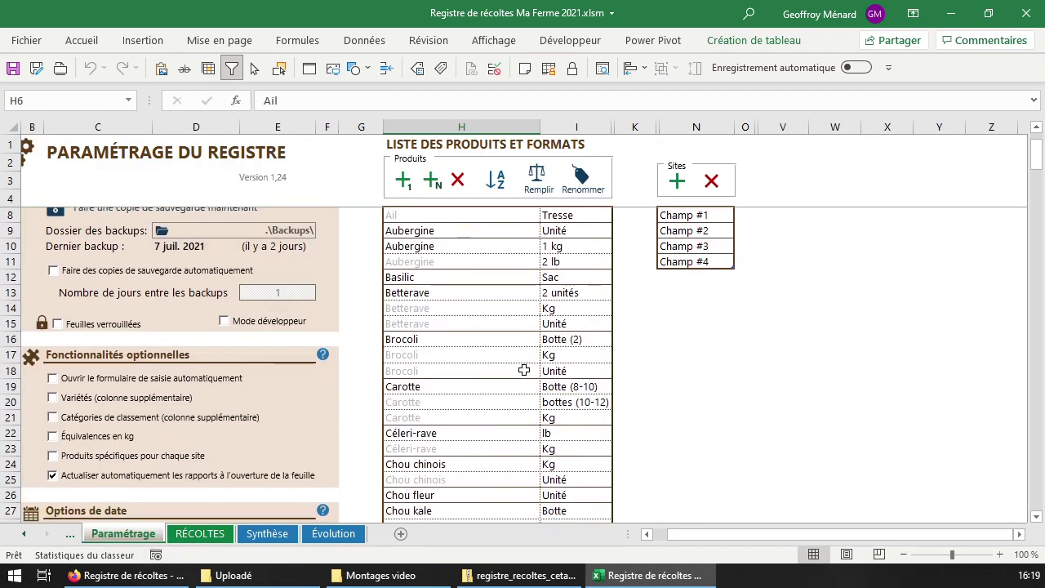
click(199, 533)
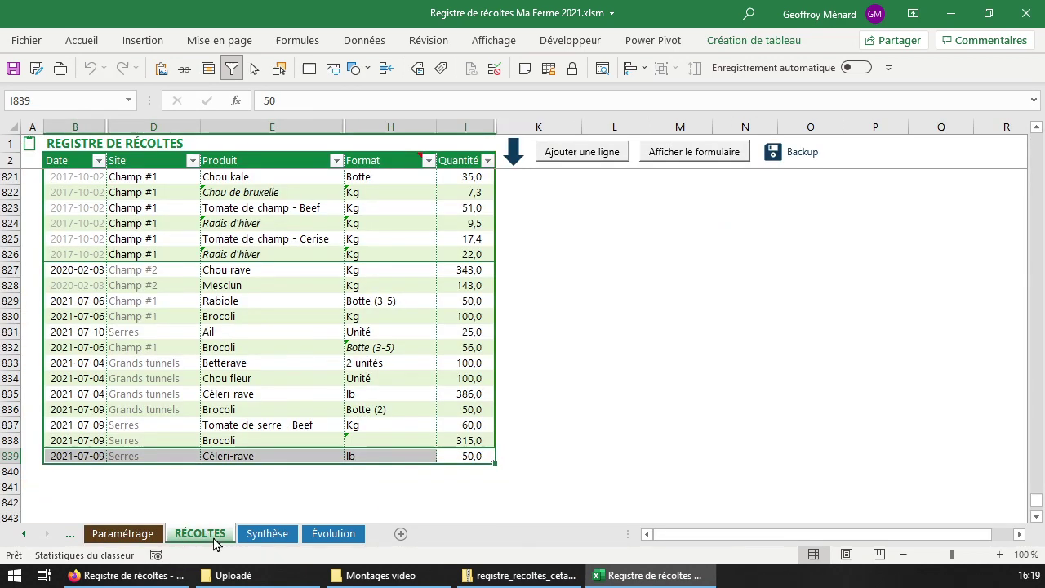
click(238, 454)
click(349, 456)
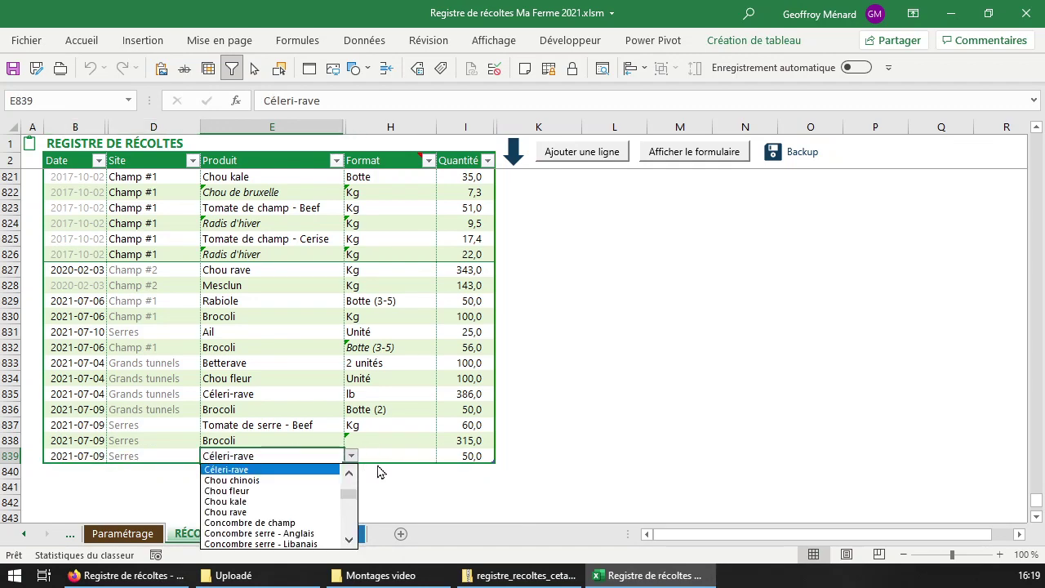
click(392, 455)
click(442, 456)
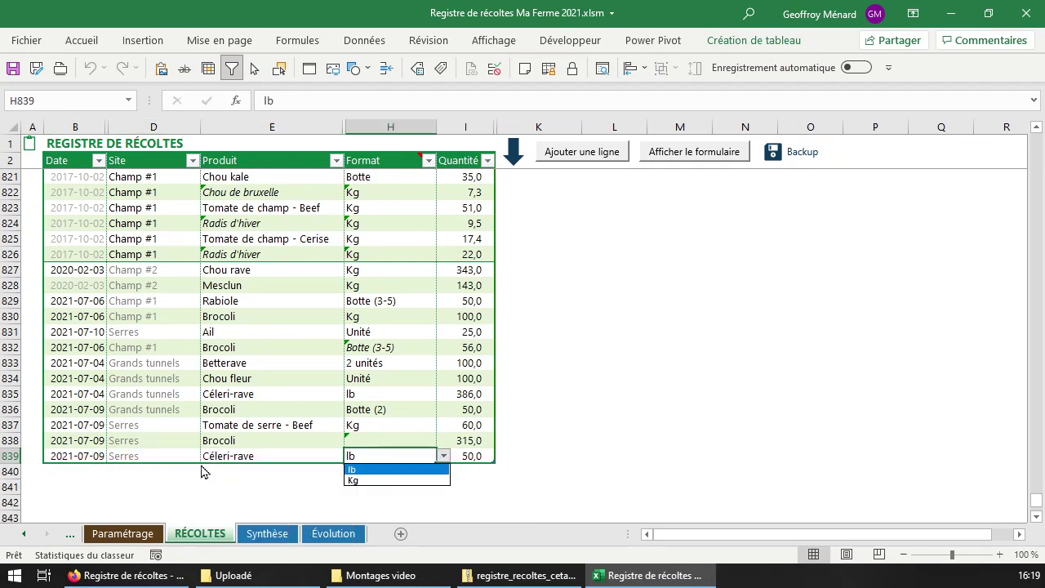
key(Escape)
- Select the row 839 site cell and go back to the Paramétrage product list
click(160, 455)
click(126, 534)
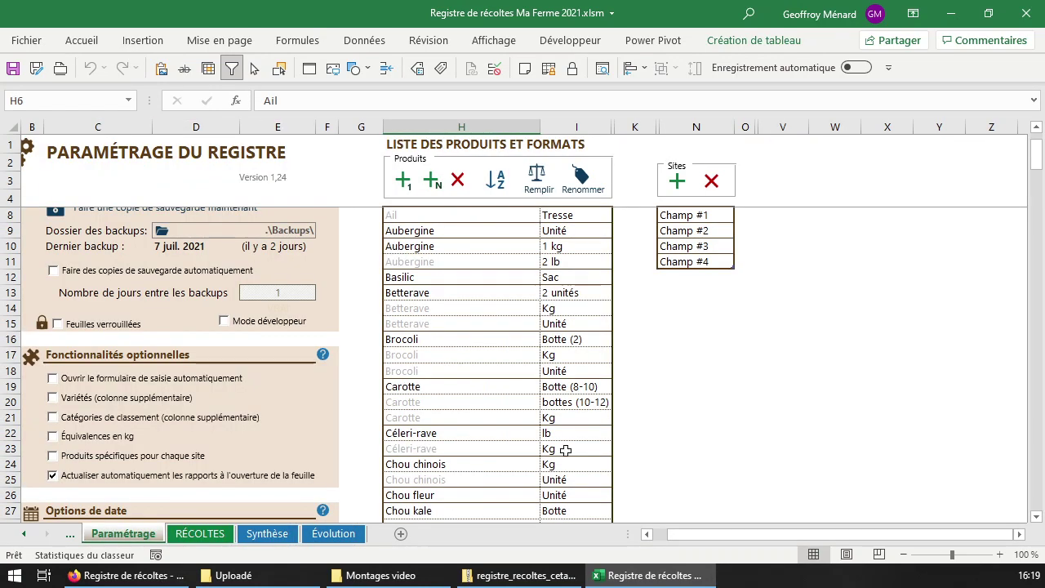
scroll(490, 270, up, 1)
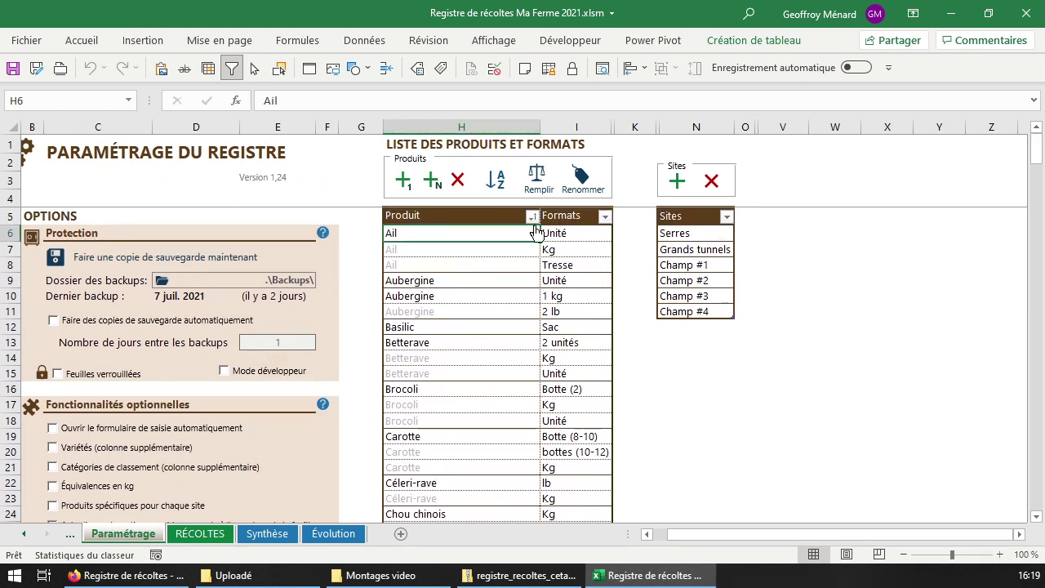
- Clear the duplicate Ail product names and refill H7:H8 with Ail using the fill handle
click(450, 249)
drag(453, 250, 429, 263)
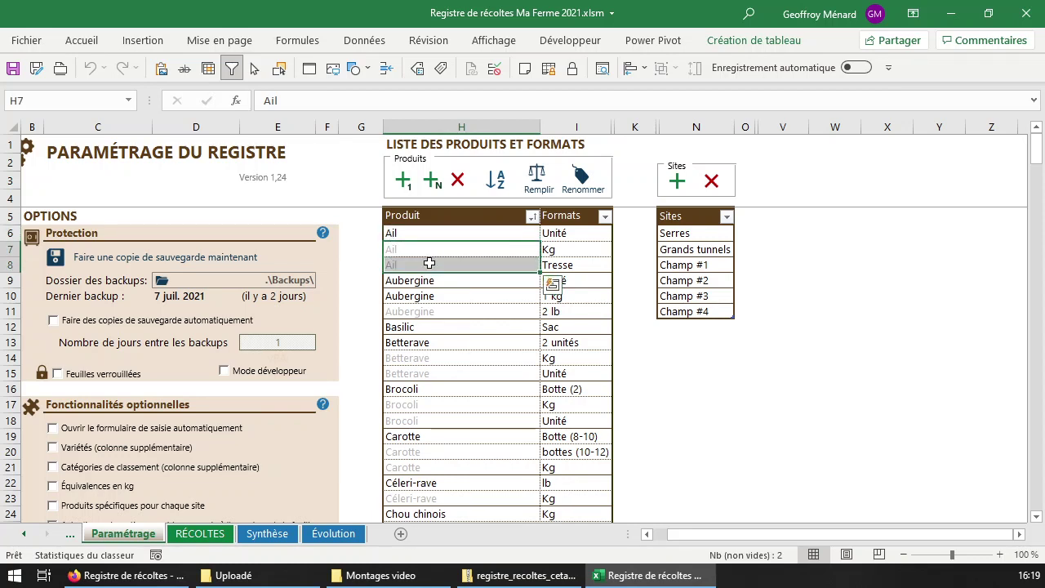
click(467, 249)
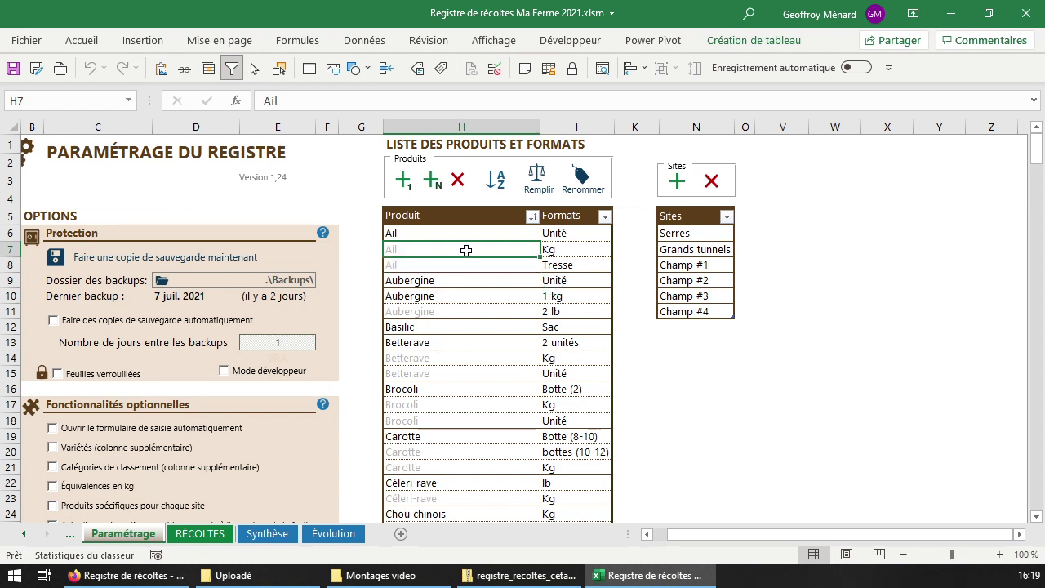
key(Delete)
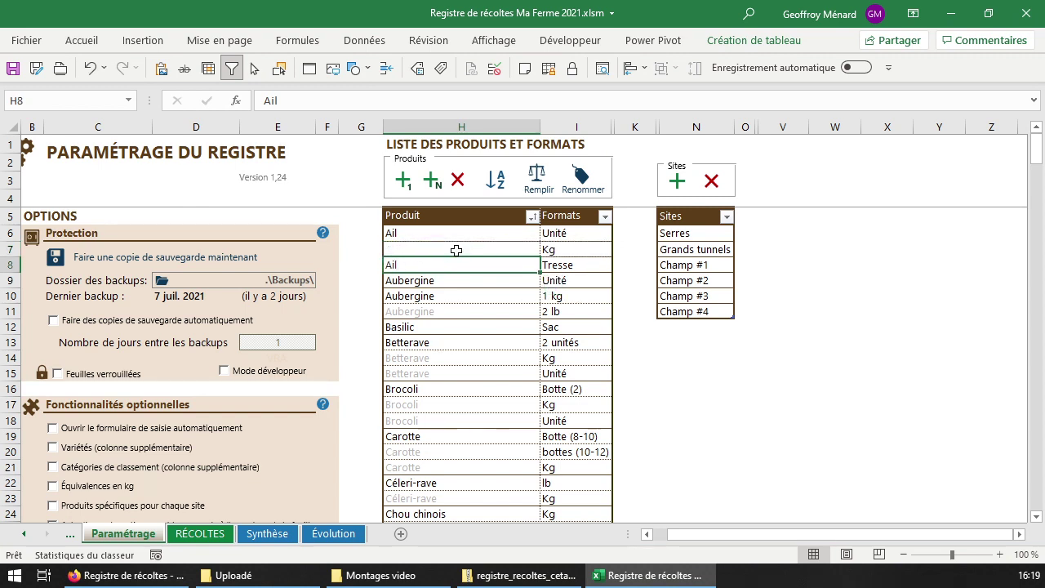
click(429, 235)
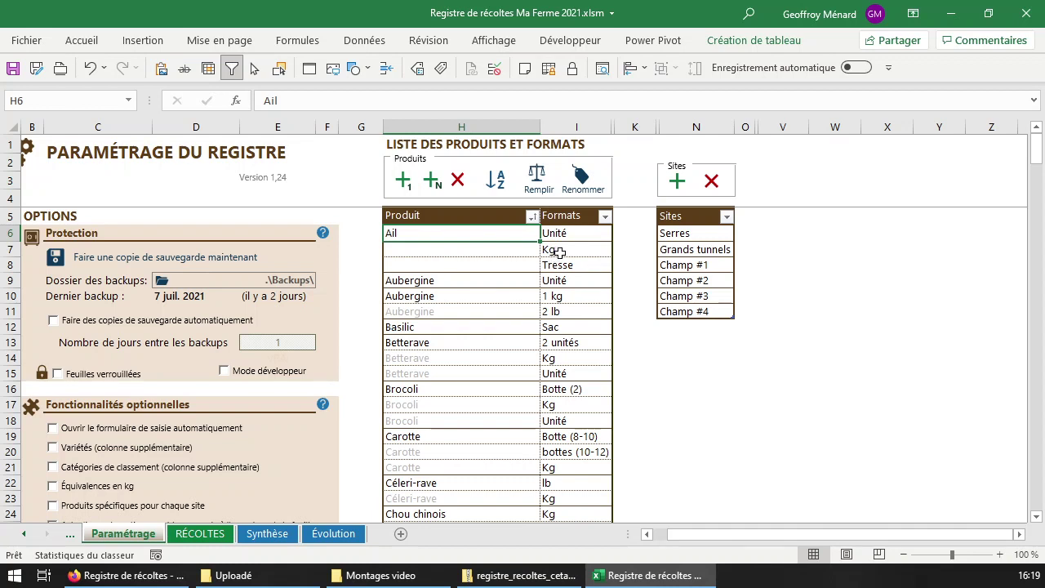
drag(557, 252, 568, 267)
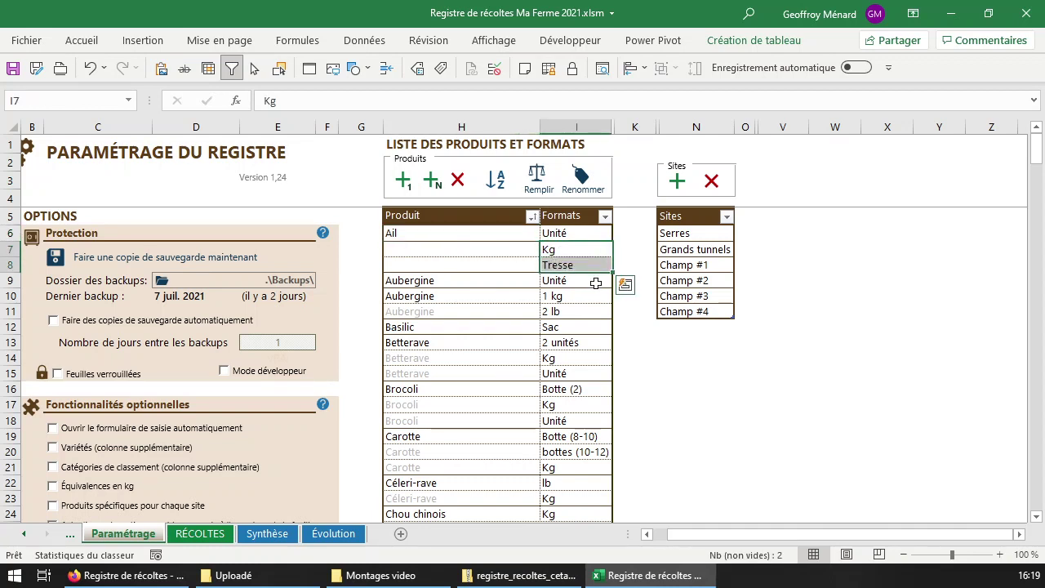
click(469, 236)
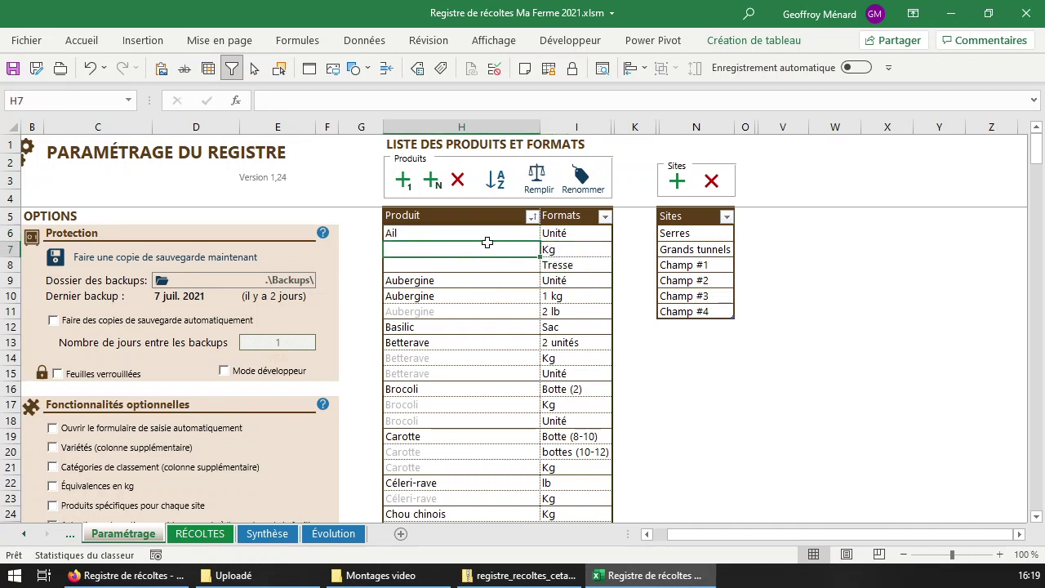
drag(541, 245, 539, 270)
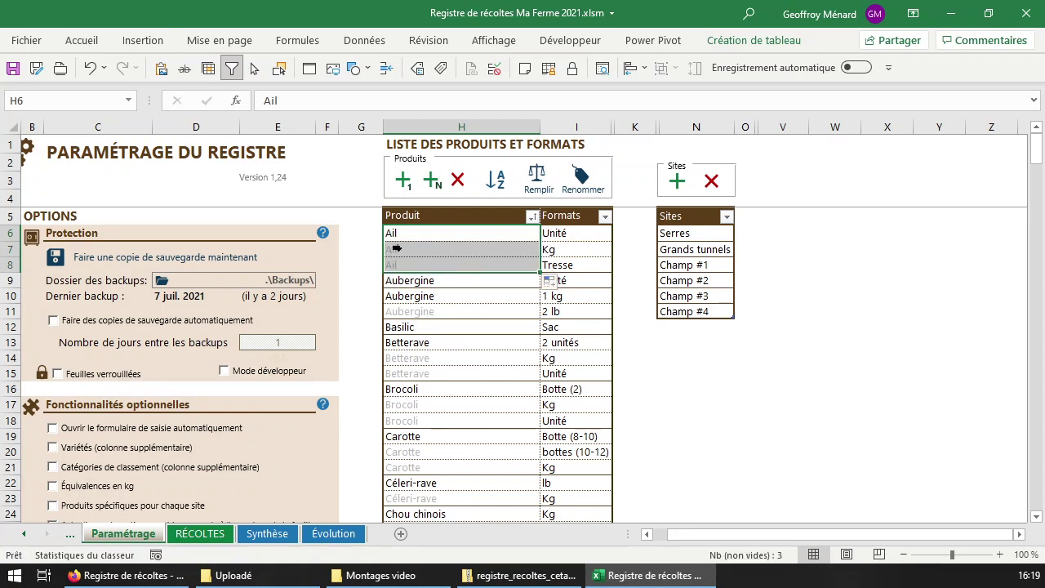
- Select the Ail / Tresse entry in H8 and add a blank row with the +1 button
click(423, 246)
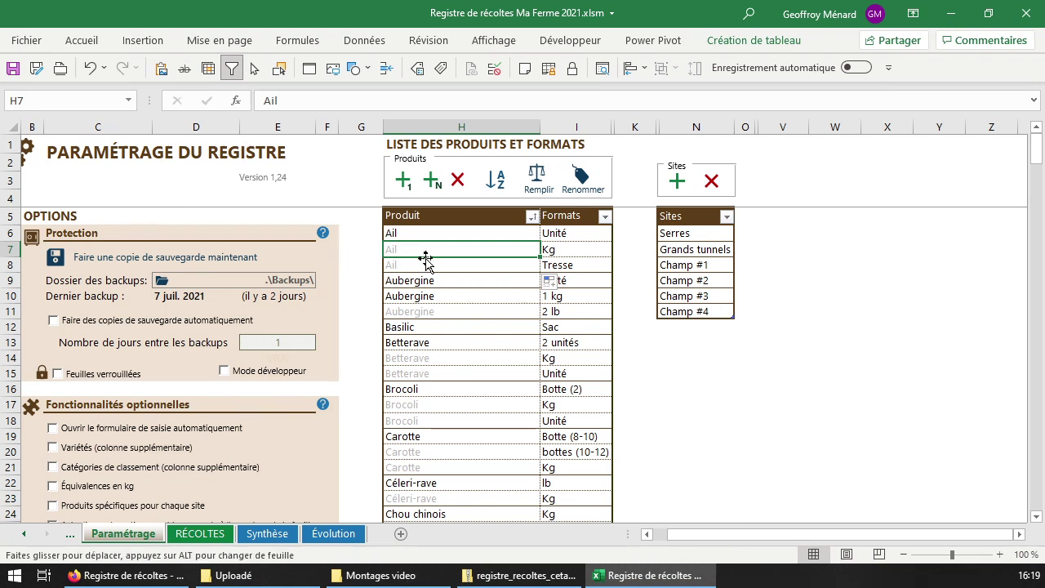
click(437, 266)
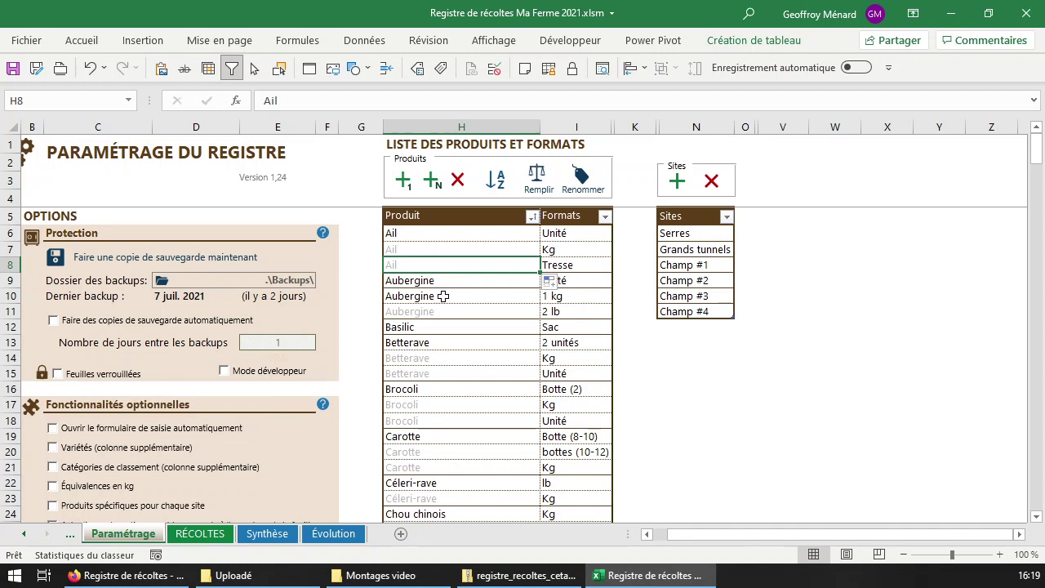
click(403, 181)
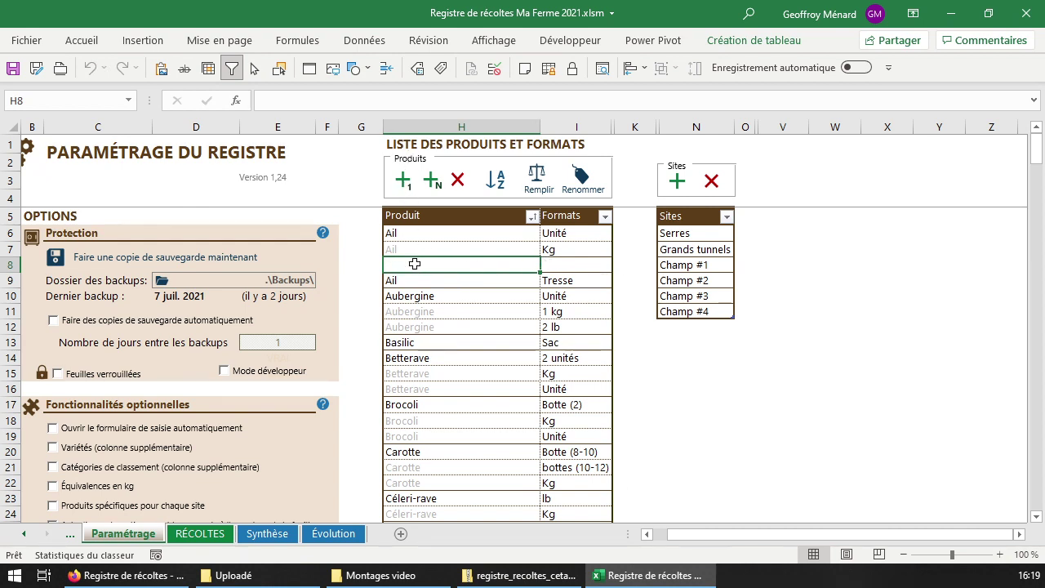
- Add another row and enter Ail with the Tresse format, correcting the typo 'Aiul'
click(401, 188)
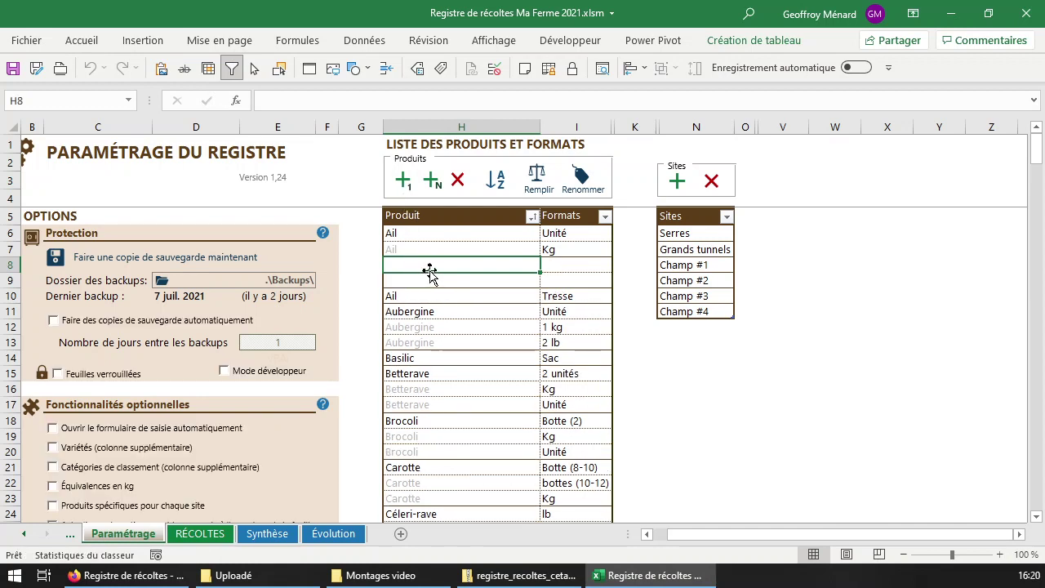
text(Aiul)
key(Tab)
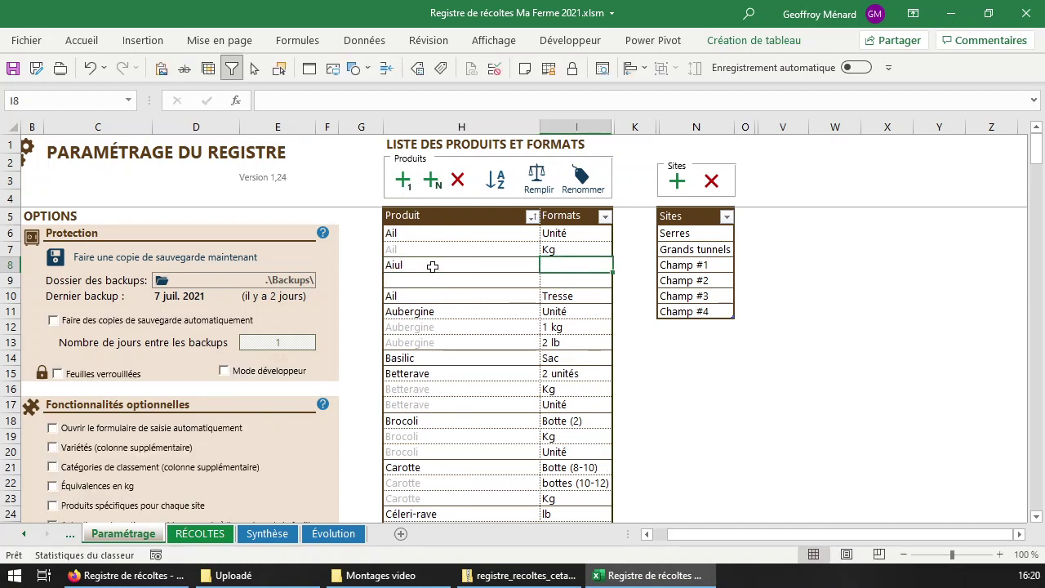
double_click(433, 266)
key(BackSpace)
key(BackSpace)
text(l)
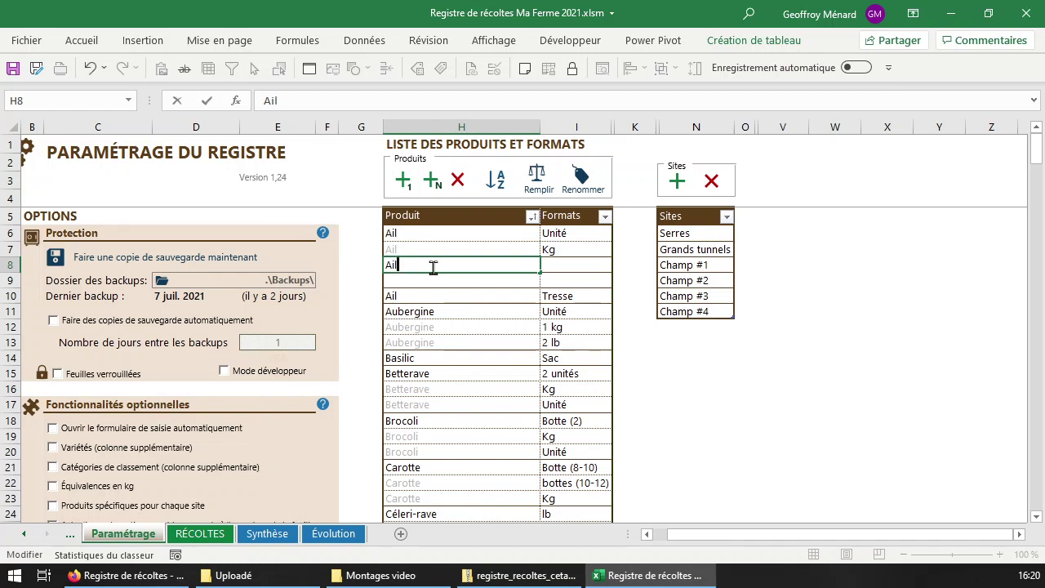
key(Tab)
text(Tre)
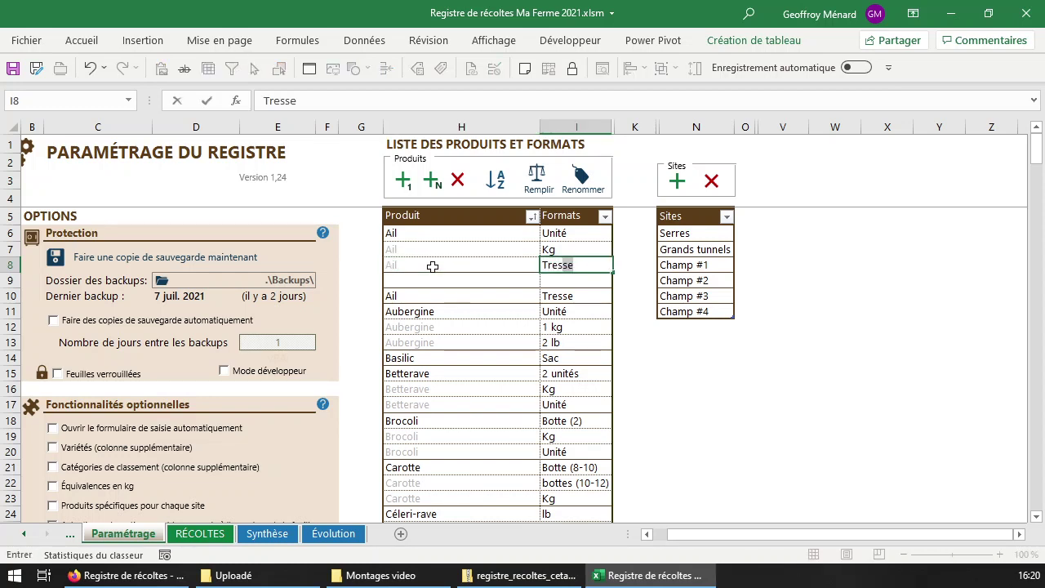
key(Return)
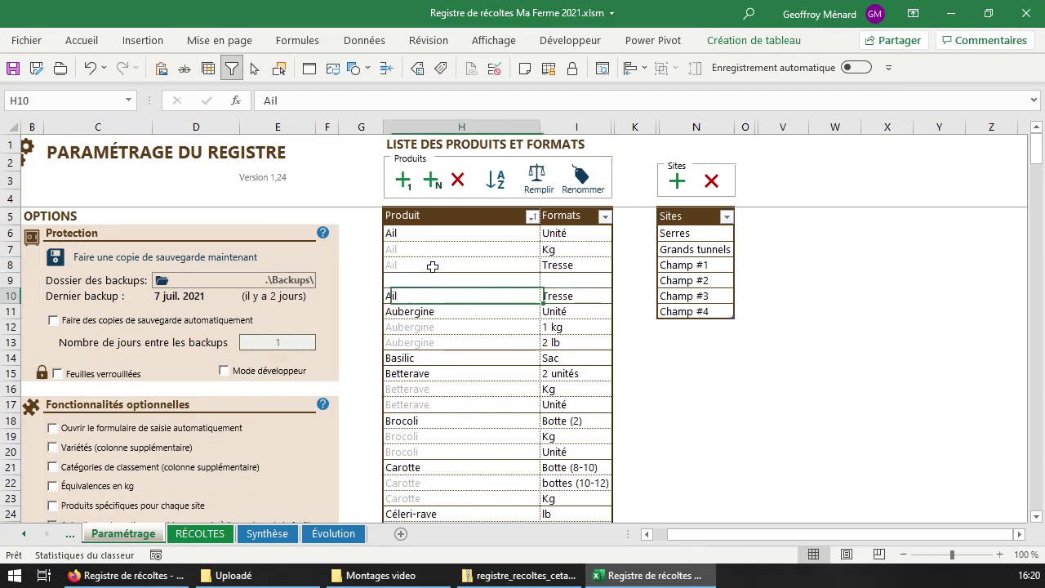
- Enter Ail with the sachet (3) format in the next row
text(A)
key(Tab)
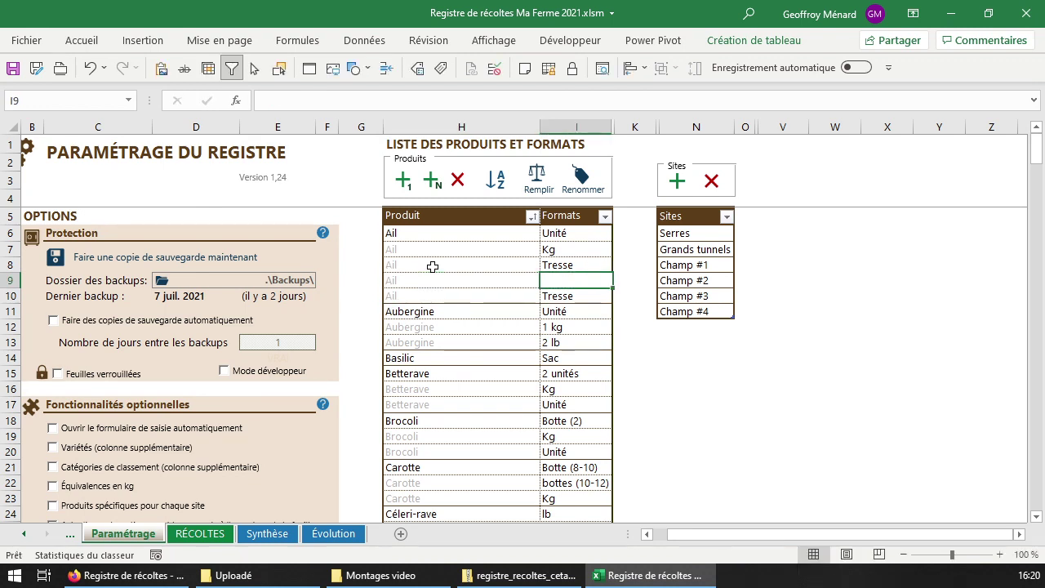
text(x4)
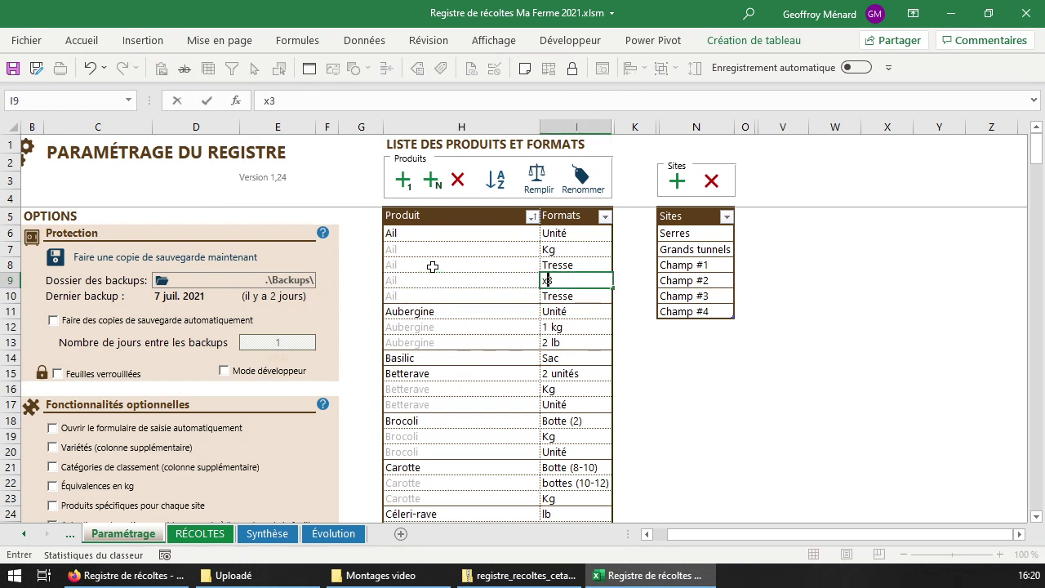
key(BackSpace)
key(BackSpace)
text(sachet (3))
key(Return)
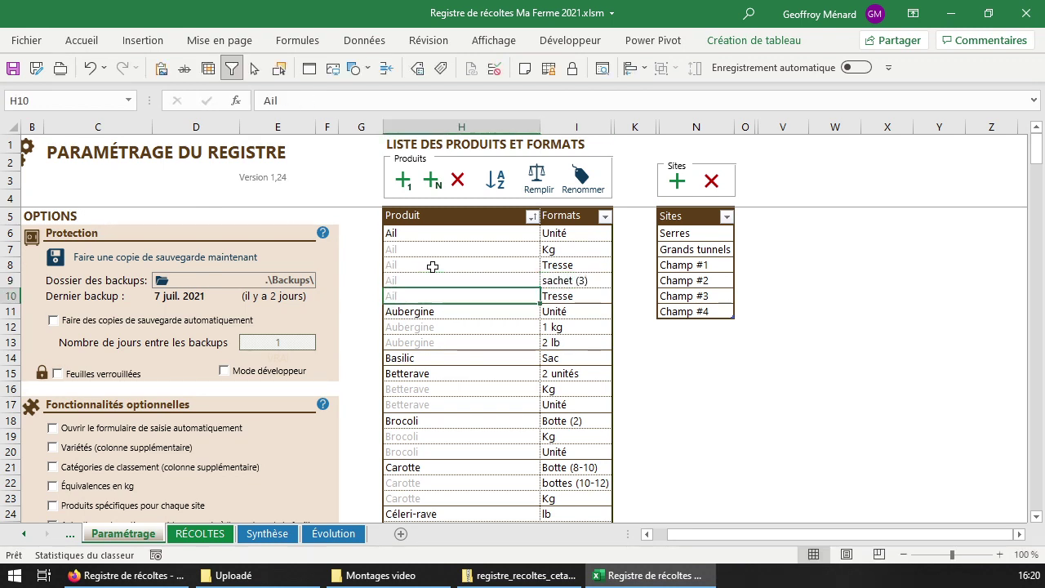
- Delete the leftover Ail / Tresse row from the product list and confirm
click(457, 181)
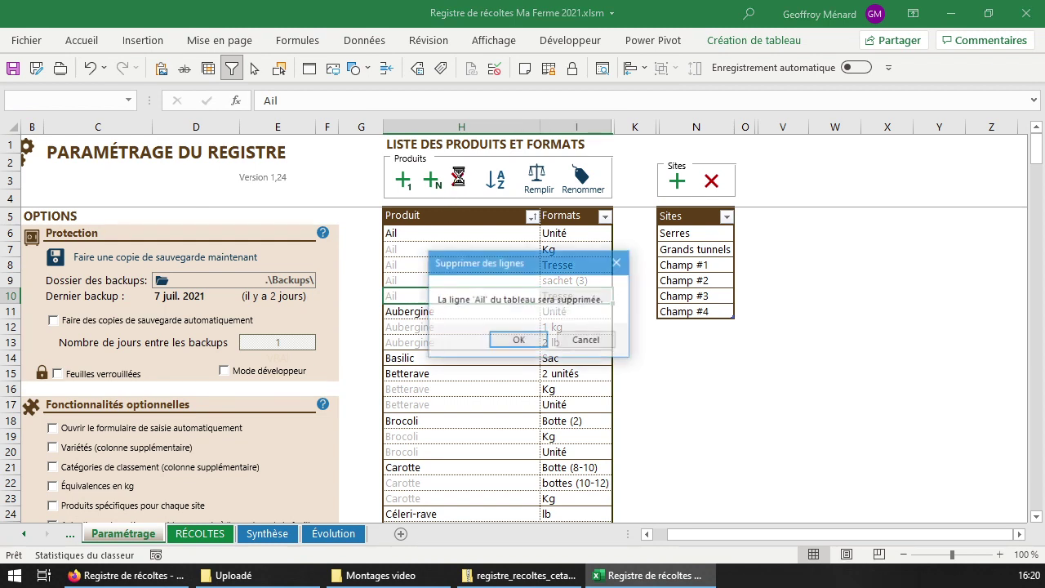
click(518, 338)
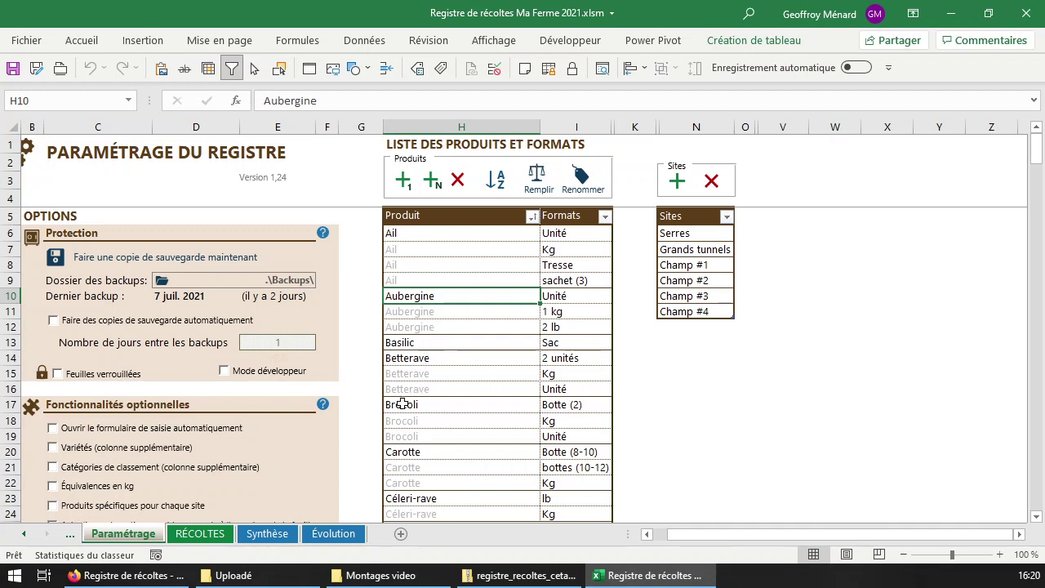
scroll(416, 406, down, 4)
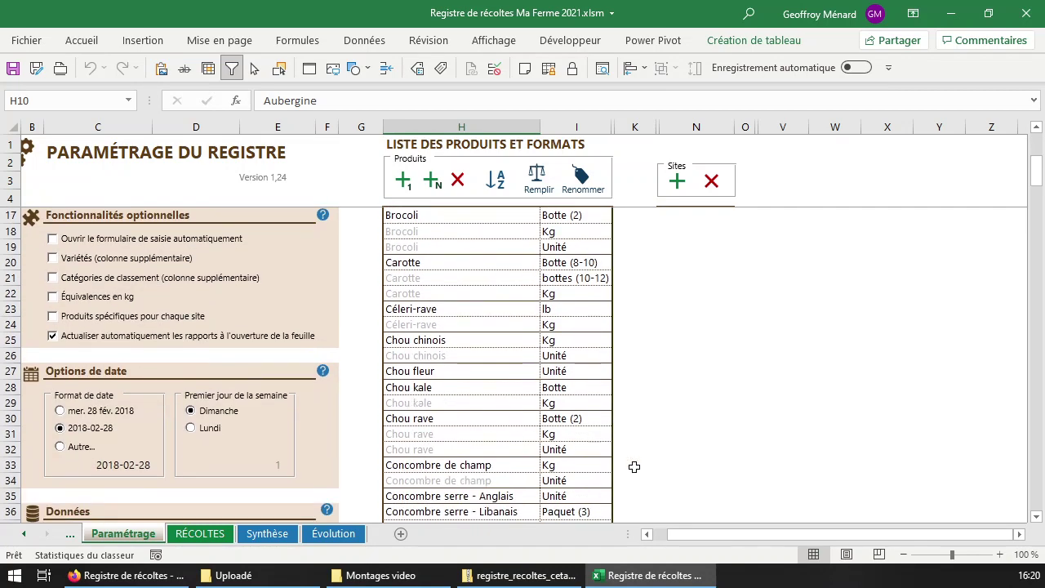
scroll(490, 457, up, 4)
- Add three rows below Basilic, then select and delete the three blank rows
click(407, 343)
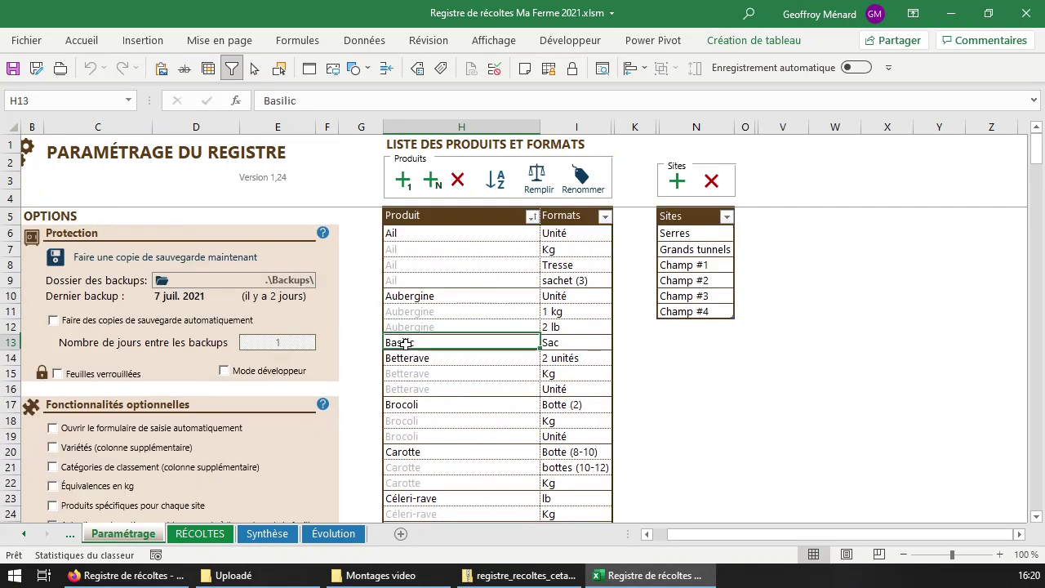
click(432, 182)
text(3)
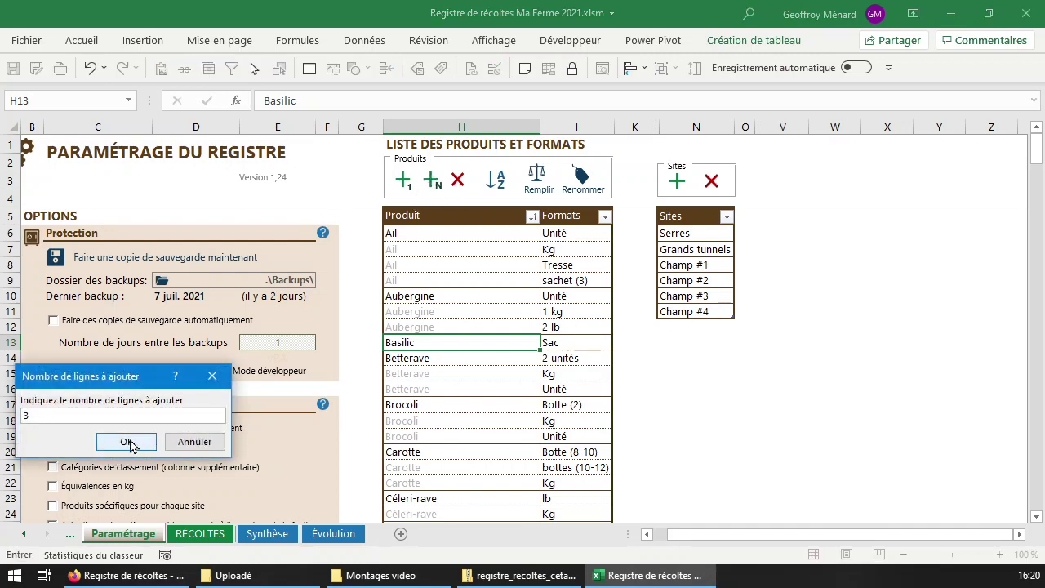
click(129, 443)
scroll(457, 417, down, 1)
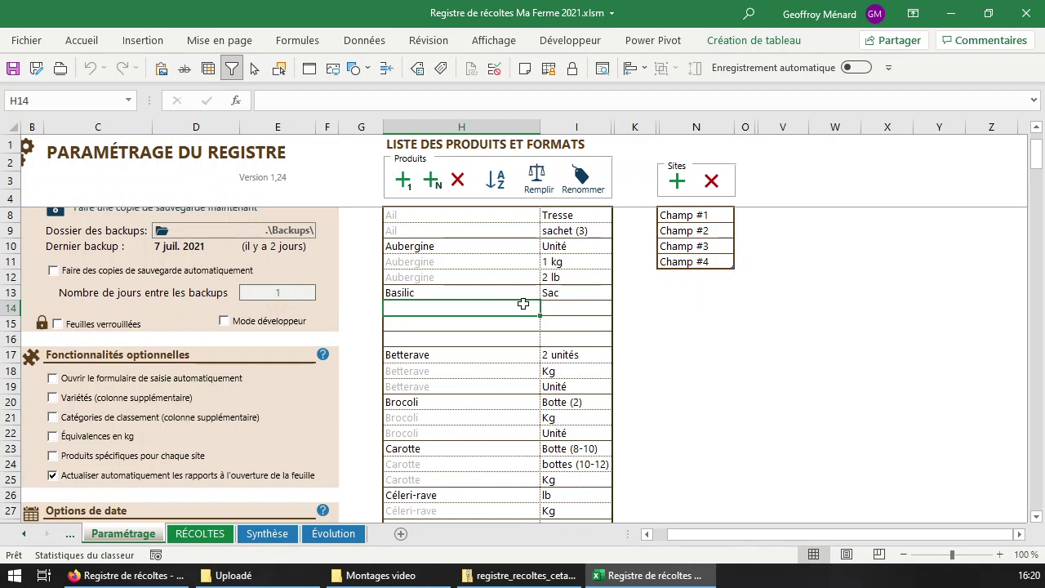
drag(516, 310, 516, 334)
click(476, 181)
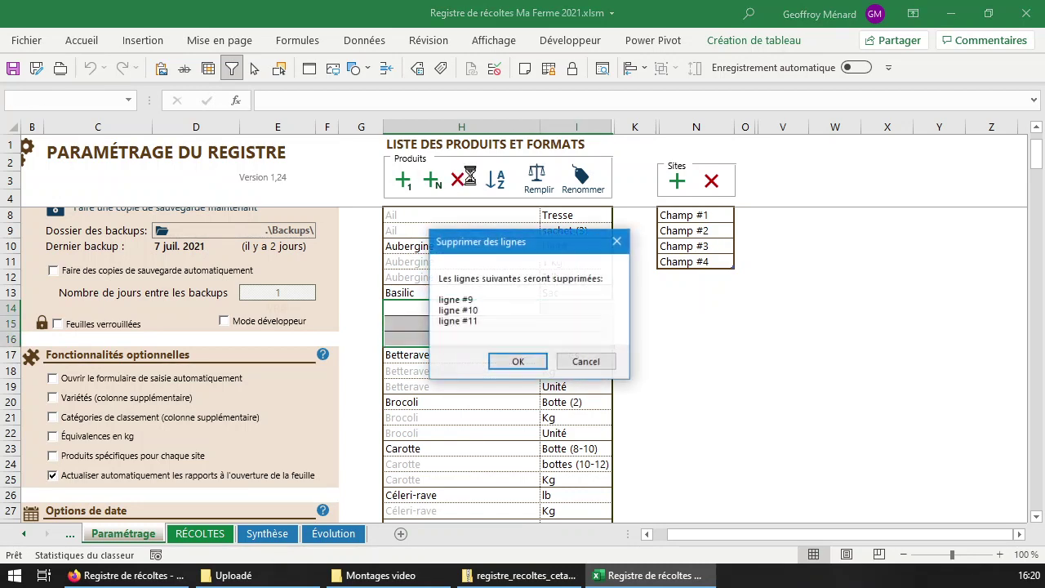
click(518, 362)
- Check the Ail entries in H8:H9 and Aubergine in H11, then select Carotte
scroll(517, 260, up, 1)
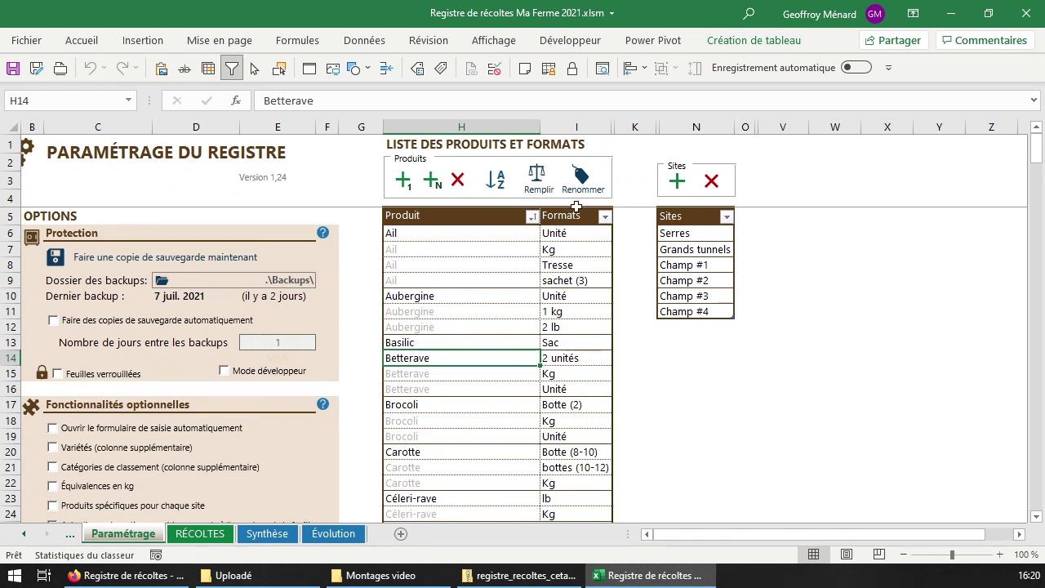
click(453, 281)
click(475, 263)
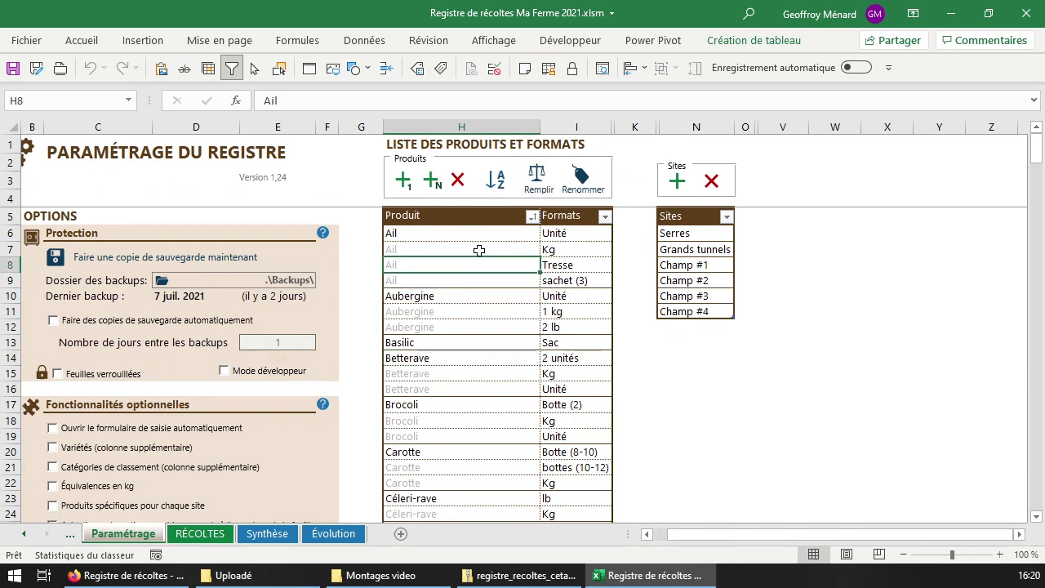
click(454, 313)
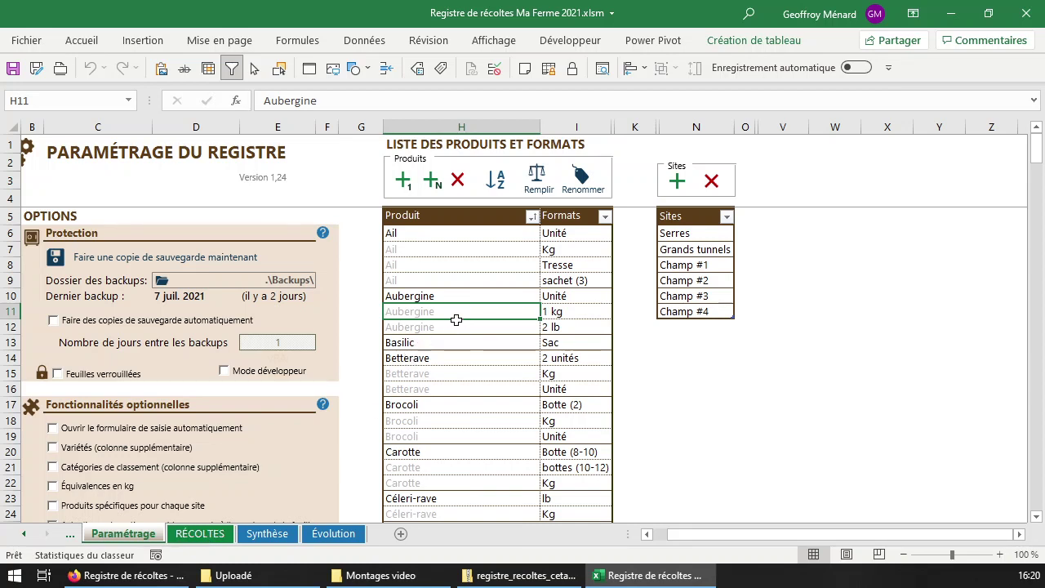
click(436, 455)
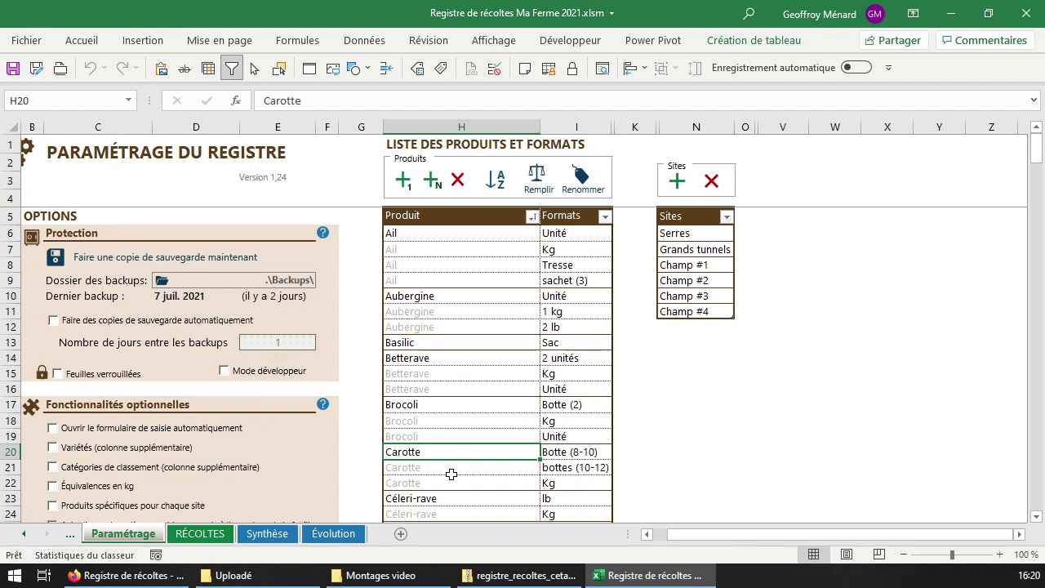
- Rename the Carotte product to 'Carotte orange' with the Renommer button
click(582, 185)
click(510, 253)
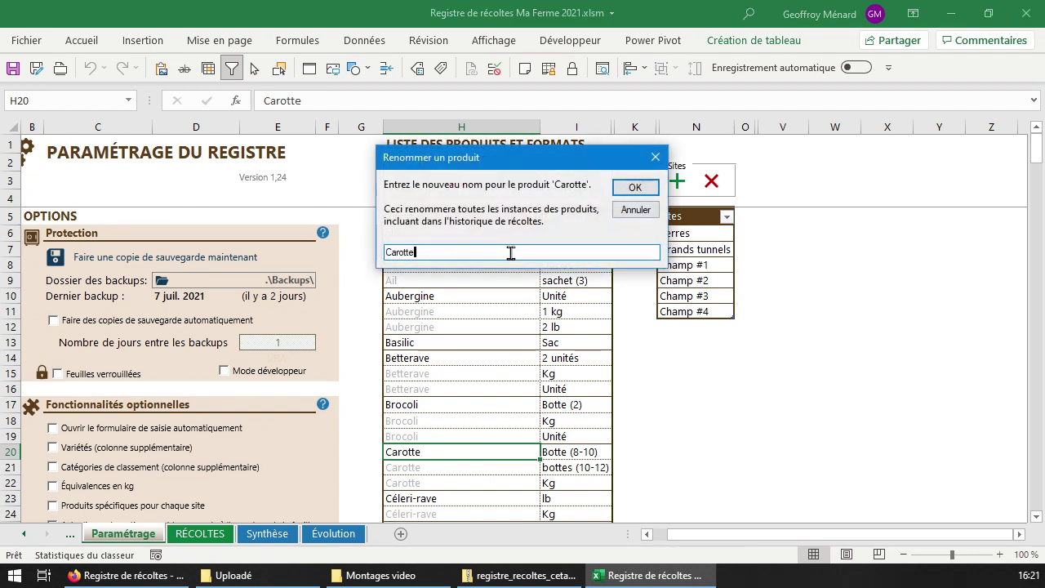
text(orange)
click(636, 188)
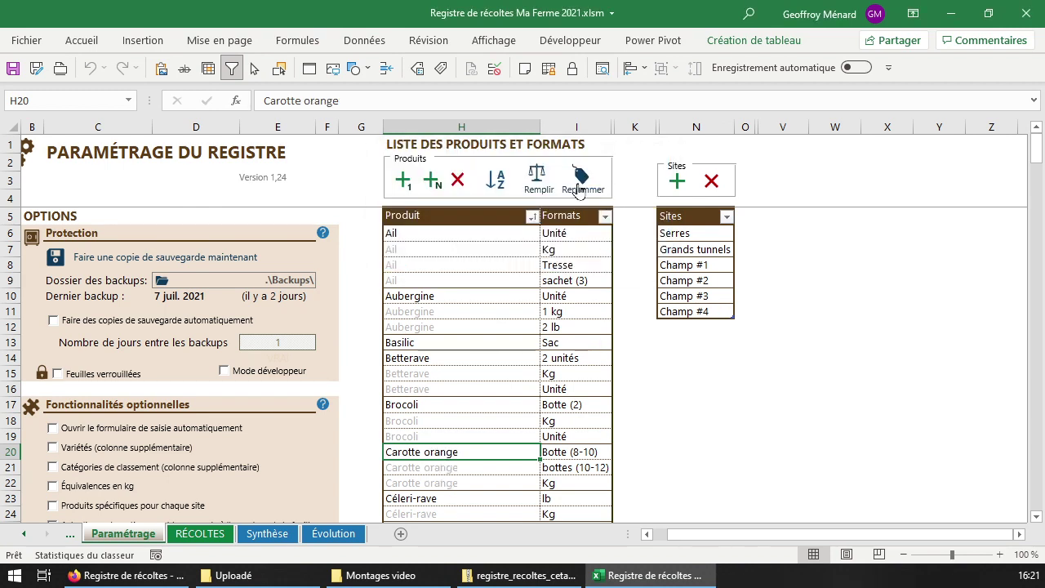
- Confirm RÉCOLTES entries now read Carotte orange, then select its three rows on Paramétrage
click(202, 534)
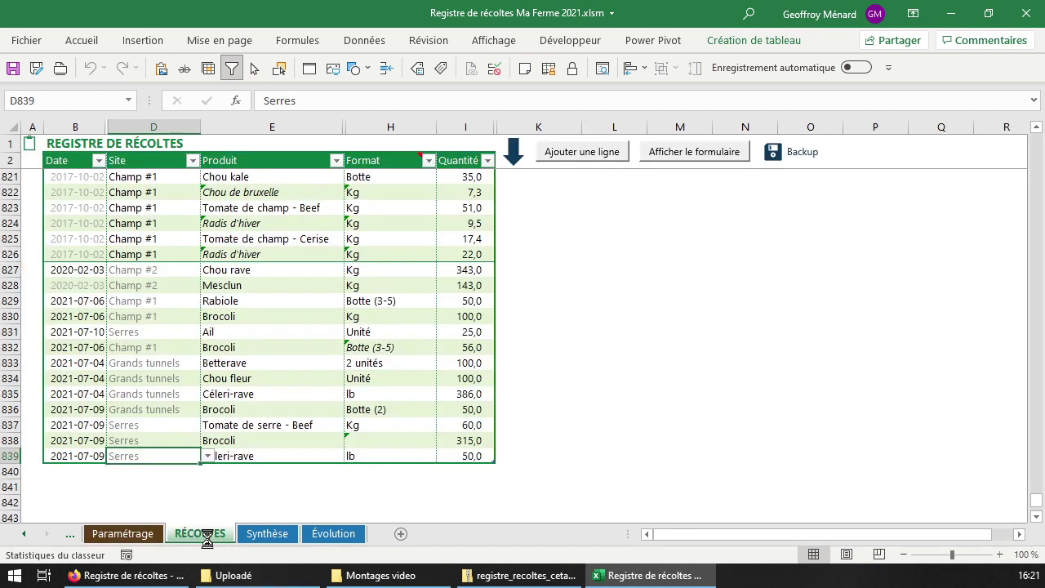
scroll(155, 316, up, 8)
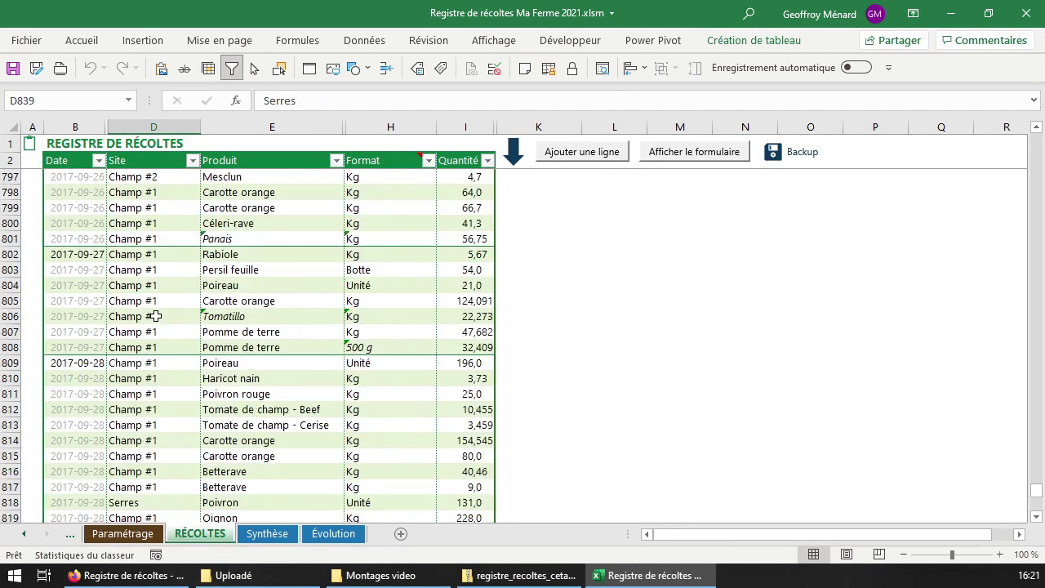
click(263, 192)
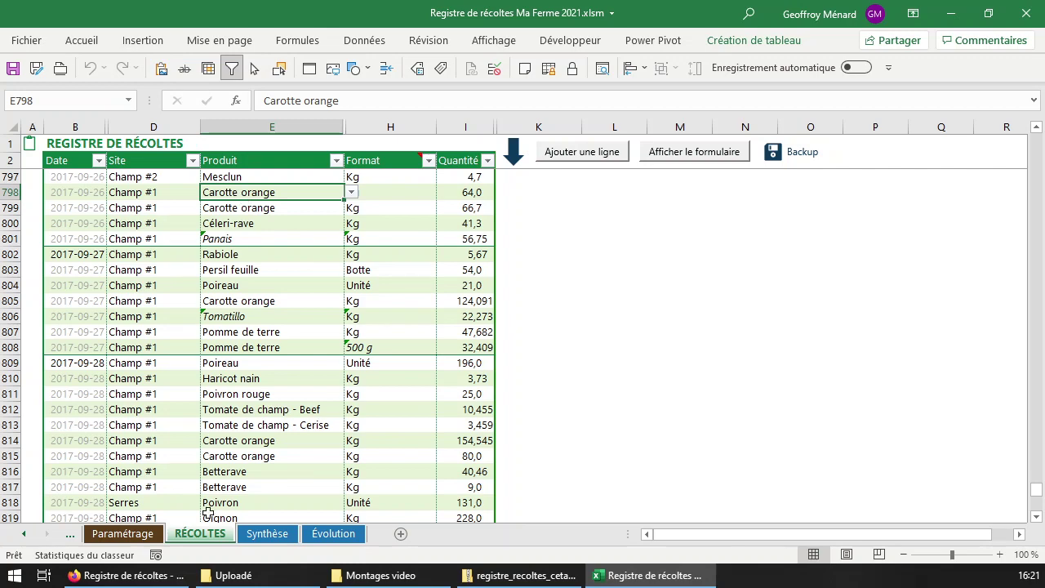
click(136, 535)
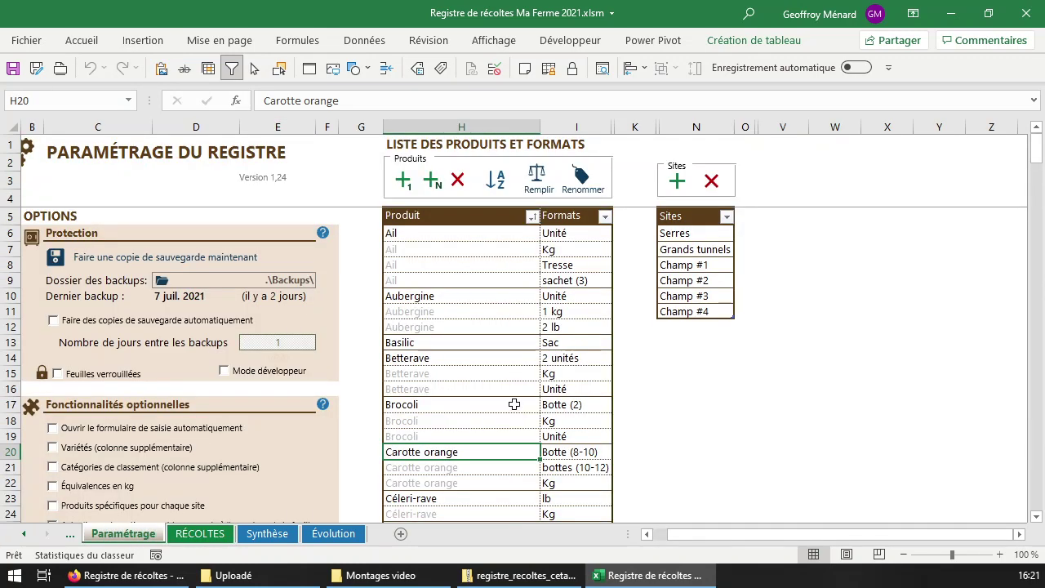
drag(443, 452, 443, 483)
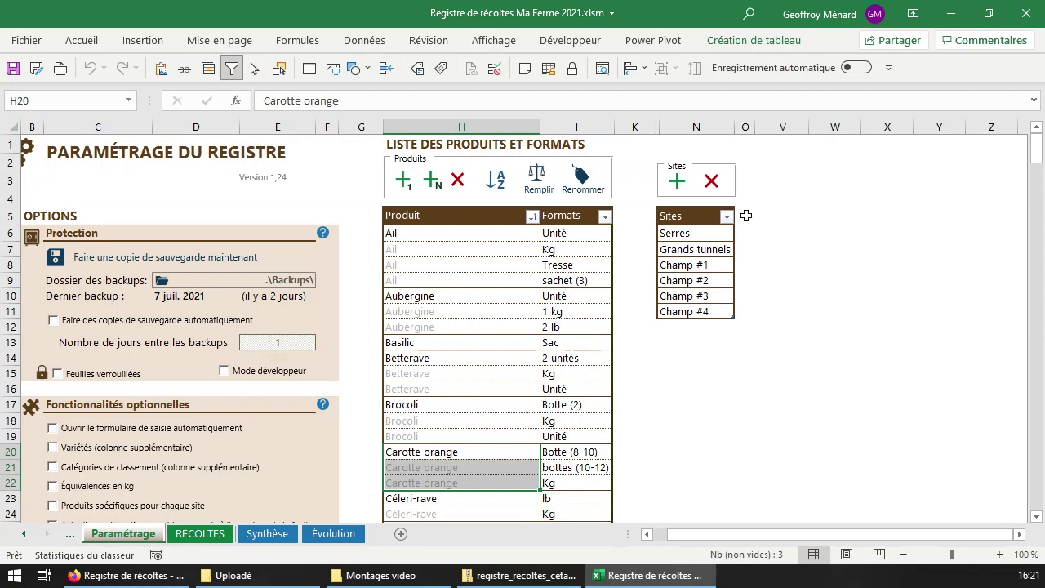
- Delete the sites Champ #3 and Champ #4 from the Sites list
click(700, 233)
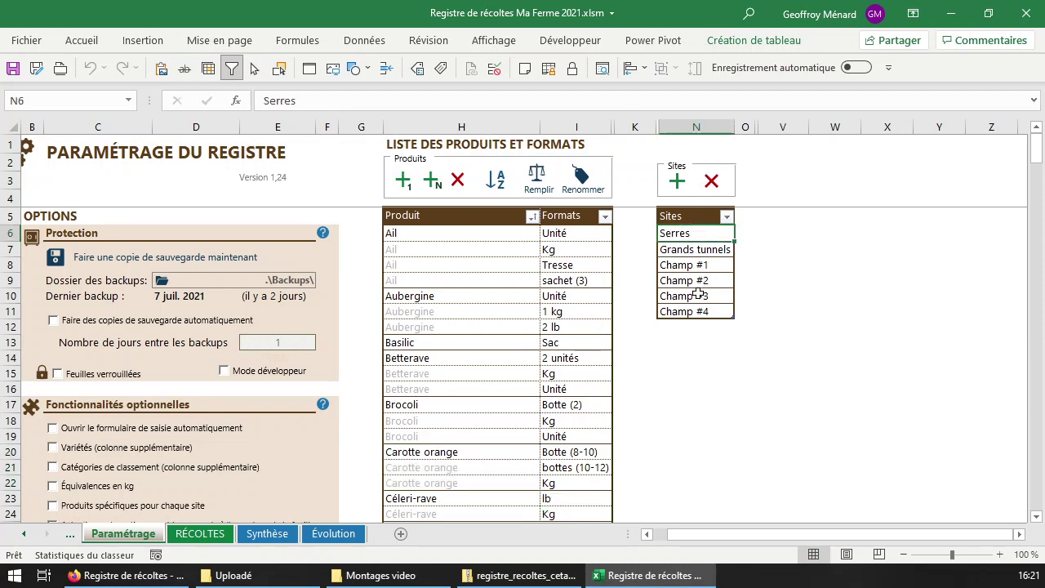
drag(695, 295, 699, 311)
click(711, 180)
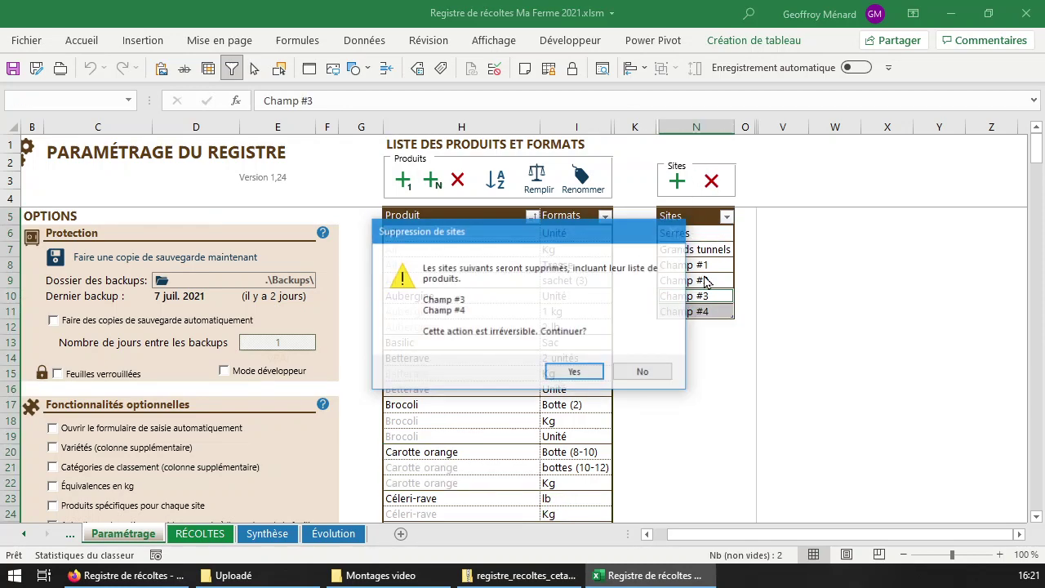
click(575, 372)
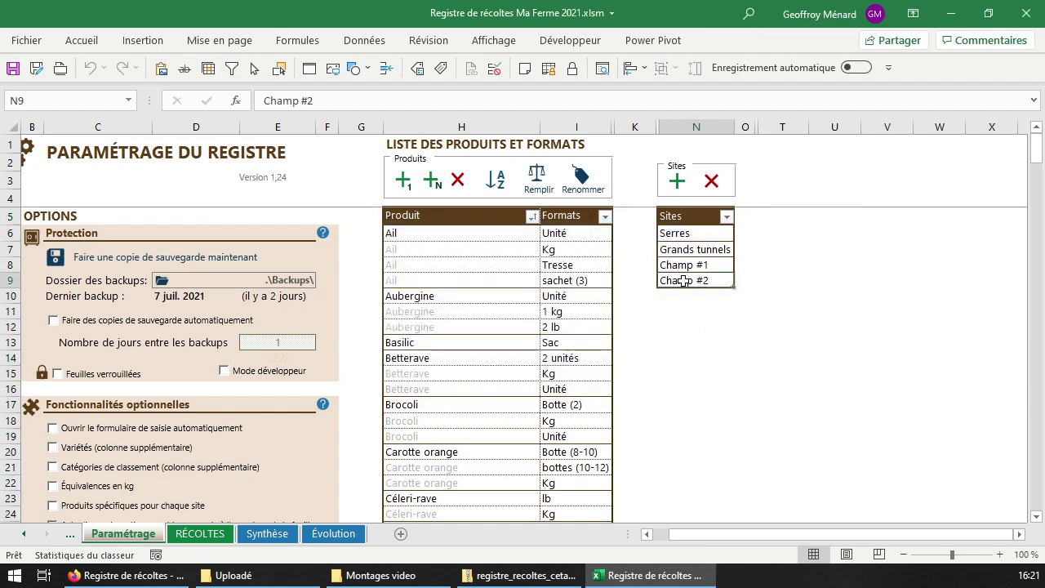
- Add a new site named 'Tunnel chenille' after Champ #2
click(674, 191)
text(Tunnels chenille)
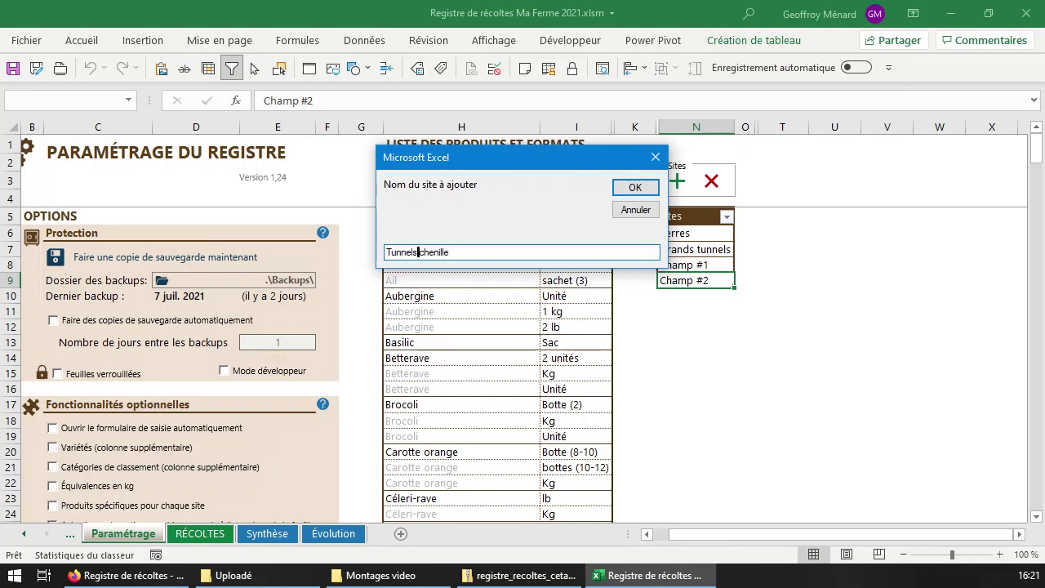
key(Return)
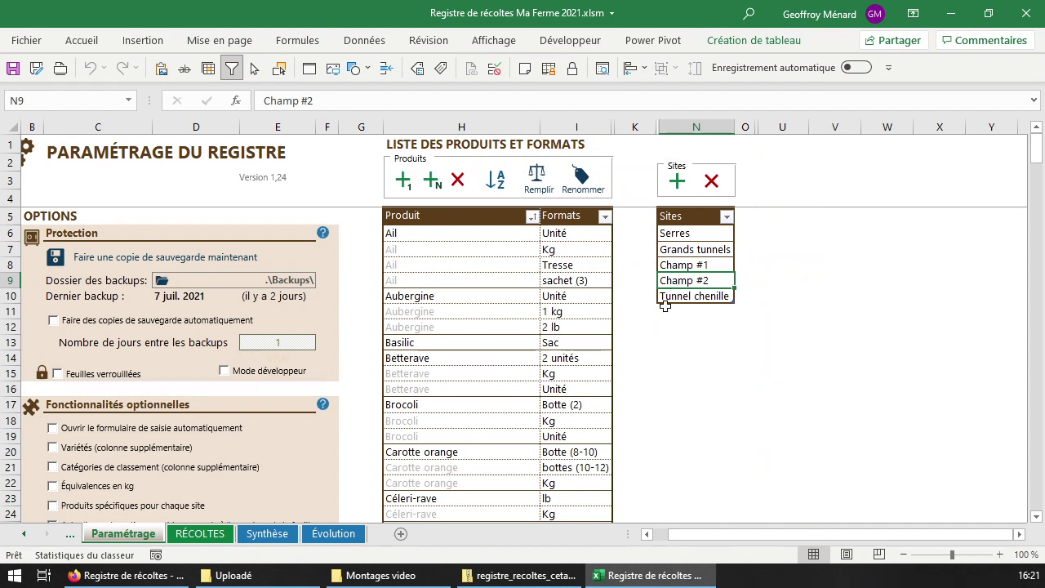
click(691, 298)
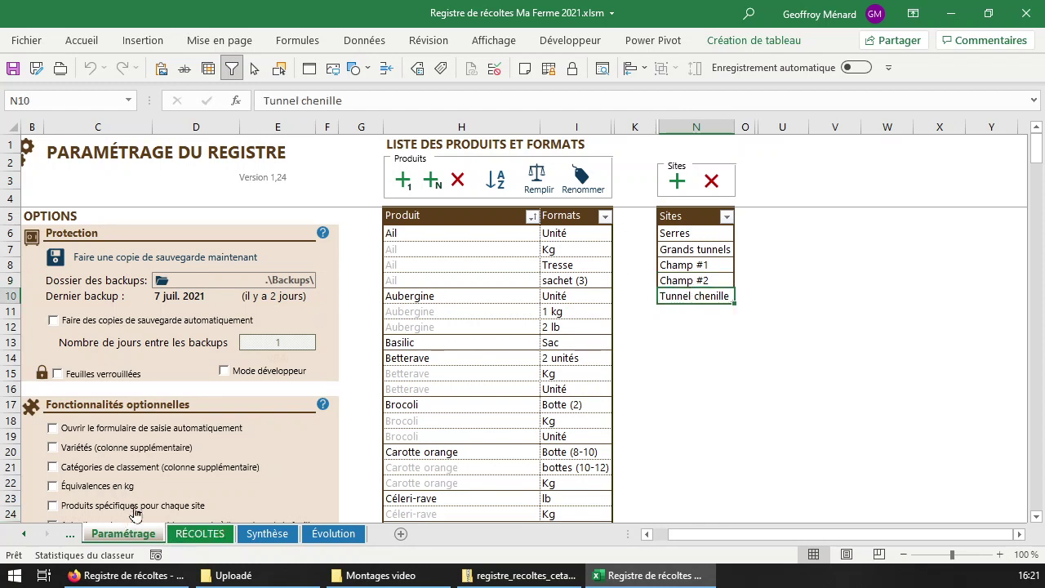
- Turn on 'Produits spécifiques pour chaque site' and review the Serres-to-Tunnel chenille product columns
click(102, 506)
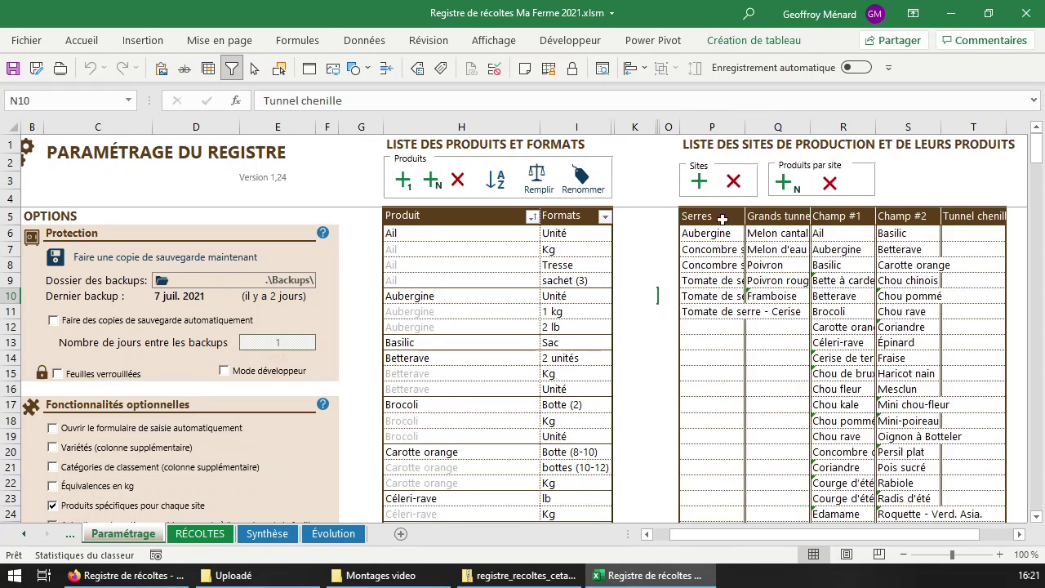
click(700, 216)
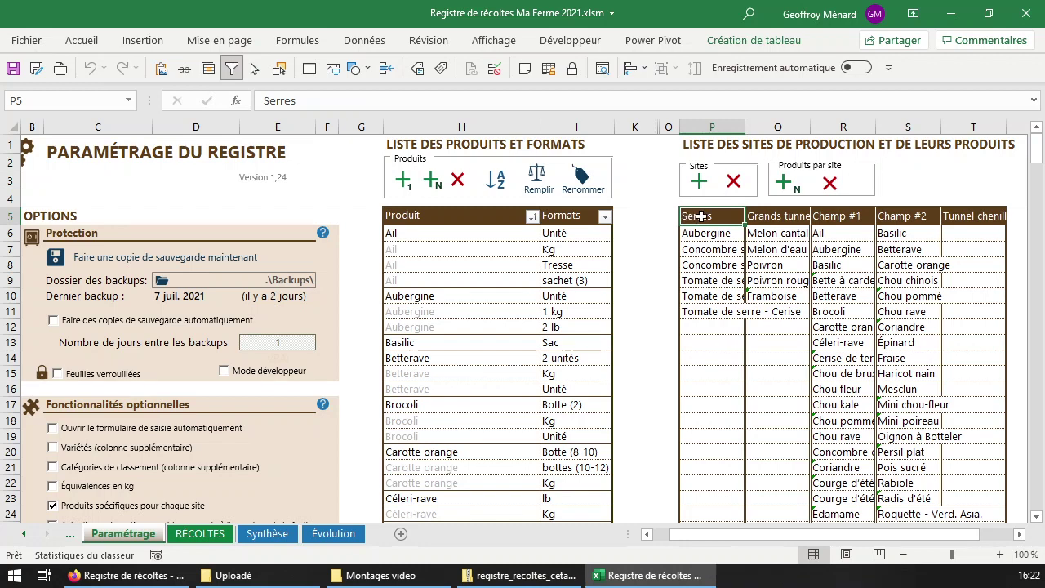
drag(701, 217, 965, 217)
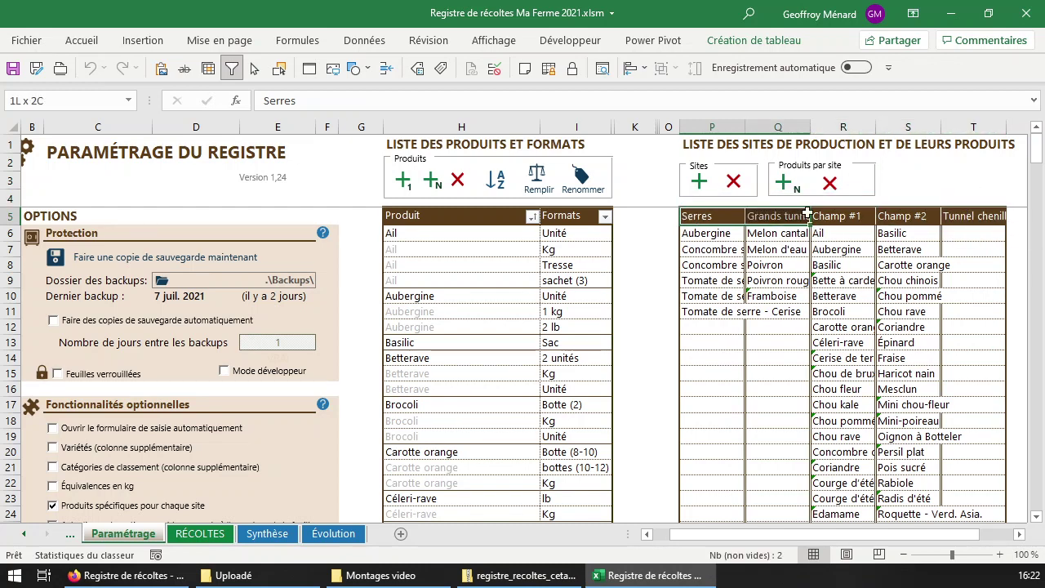
drag(965, 217, 961, 218)
drag(719, 233, 716, 304)
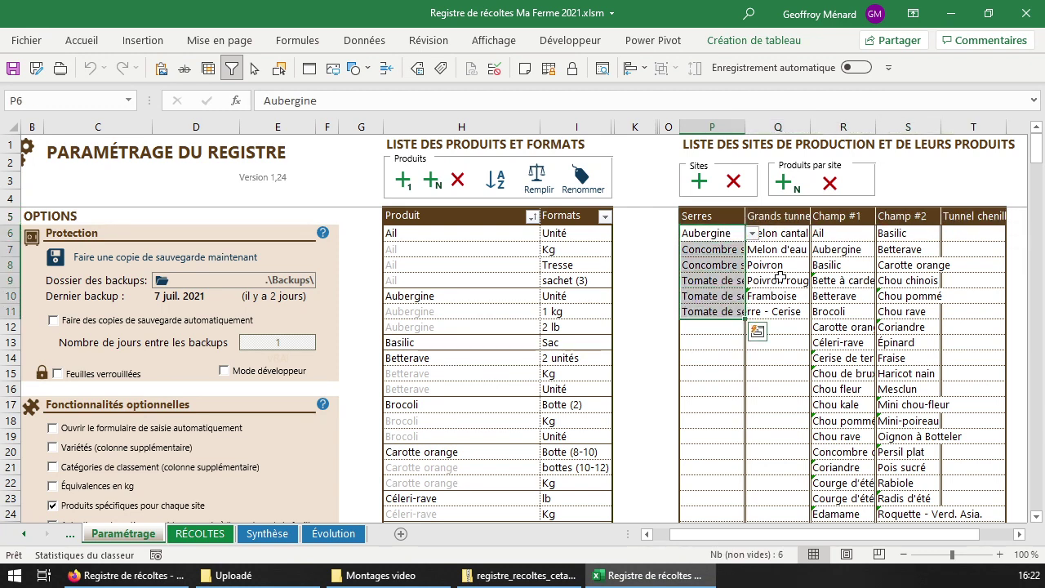
click(722, 280)
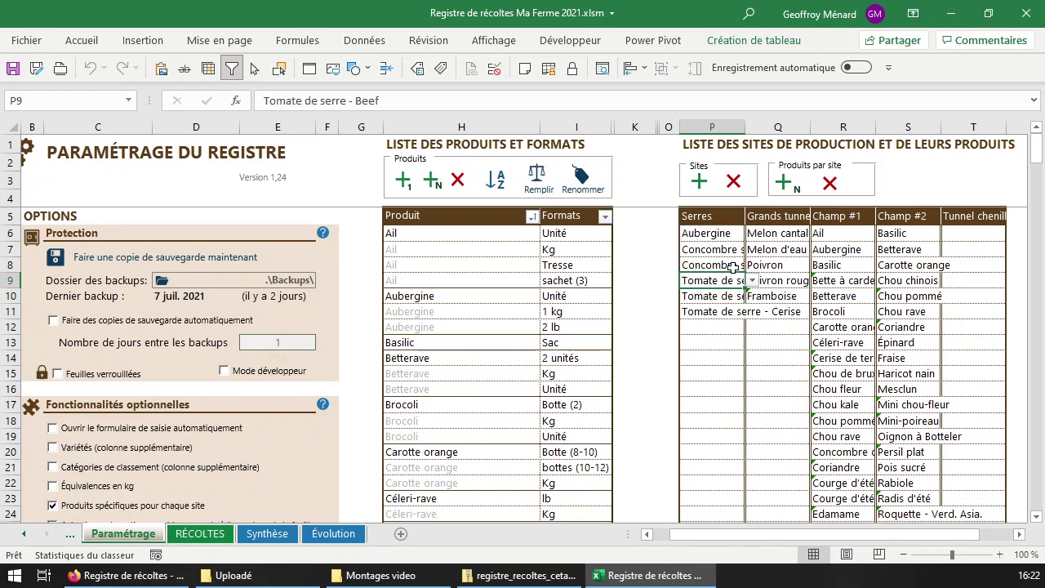
click(200, 535)
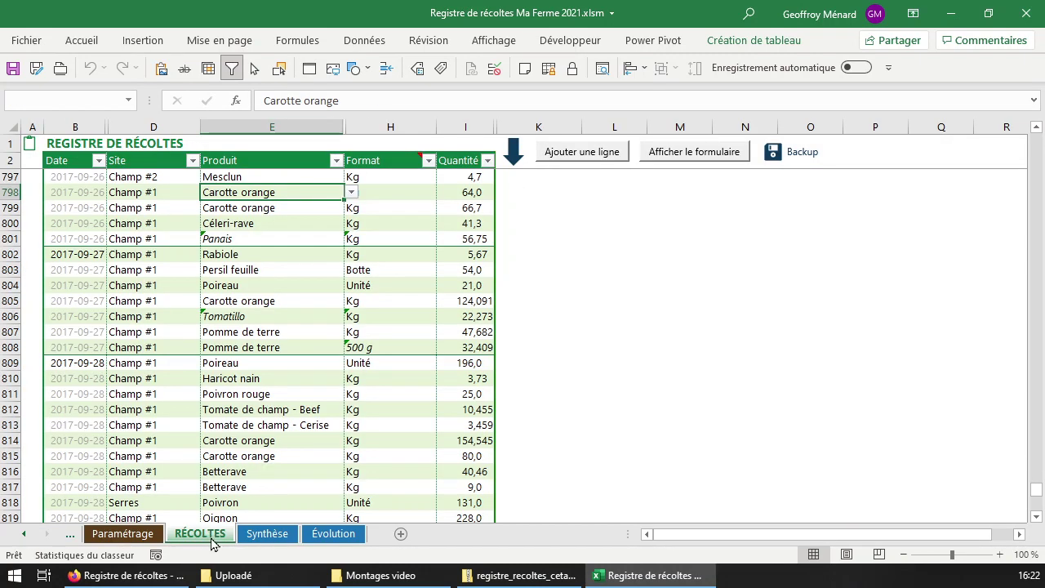
click(700, 153)
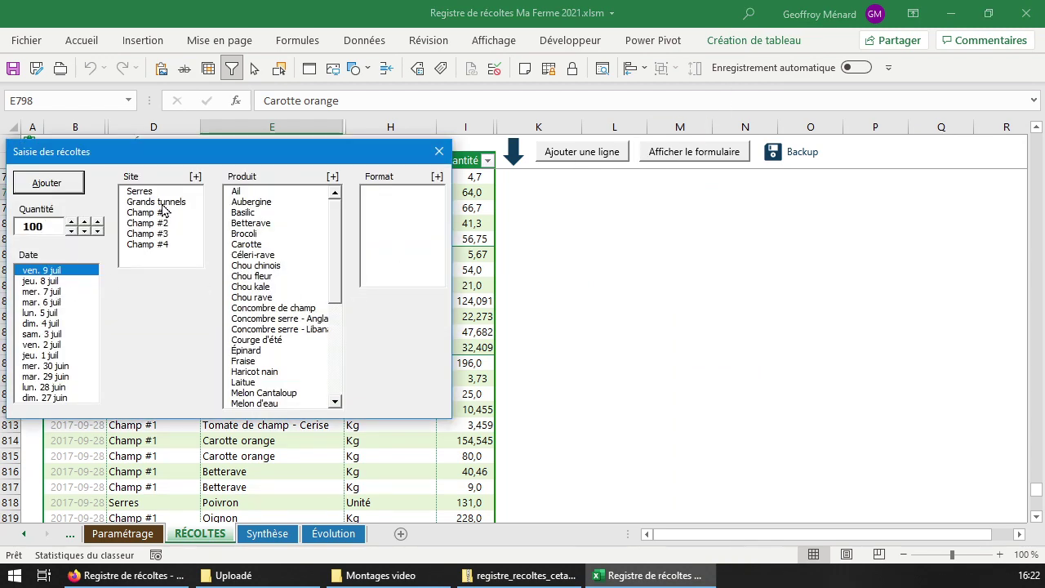
click(165, 193)
click(166, 203)
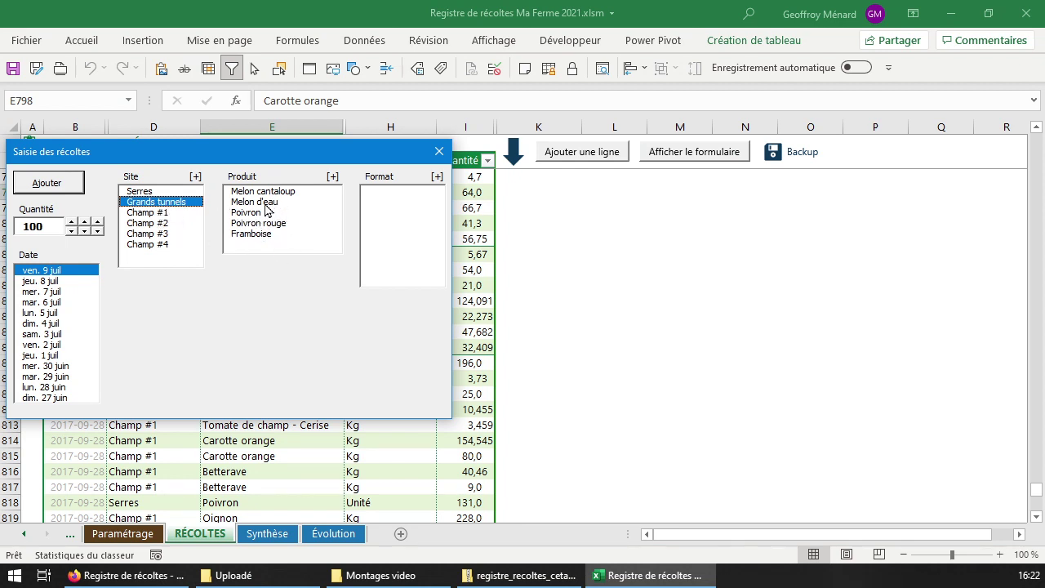
click(163, 214)
click(169, 225)
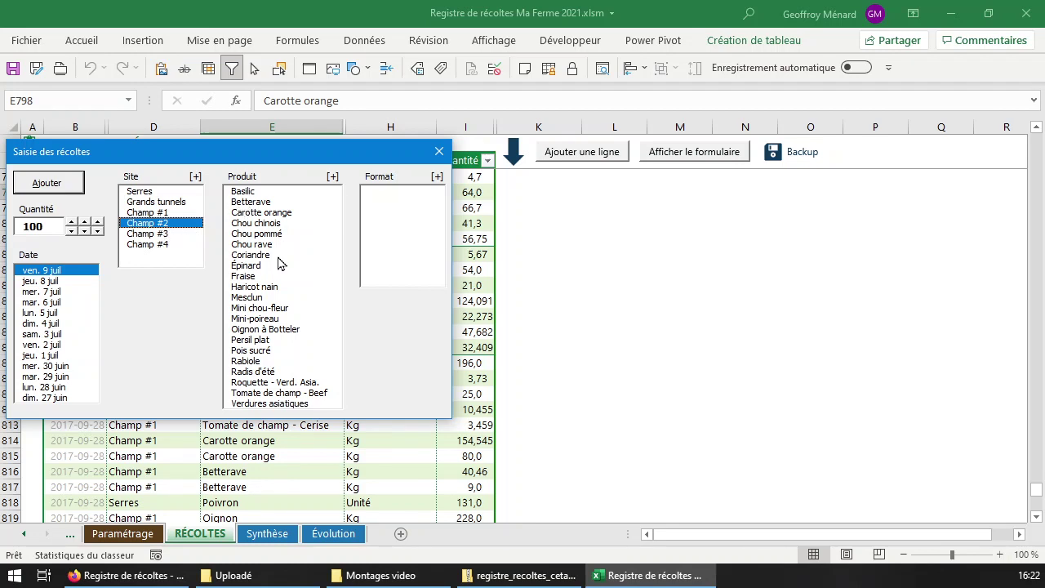
click(155, 213)
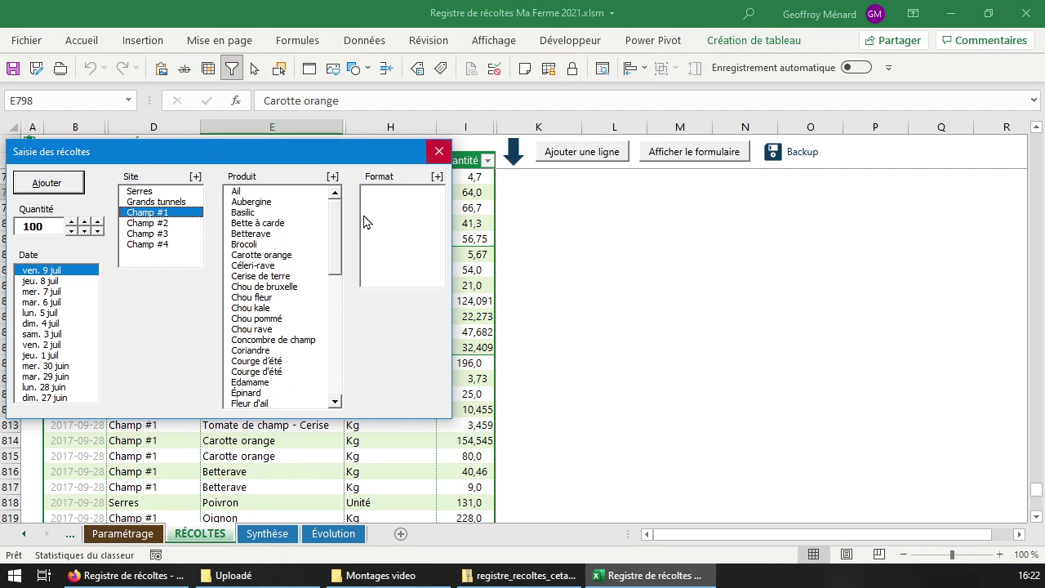
click(323, 233)
click(327, 213)
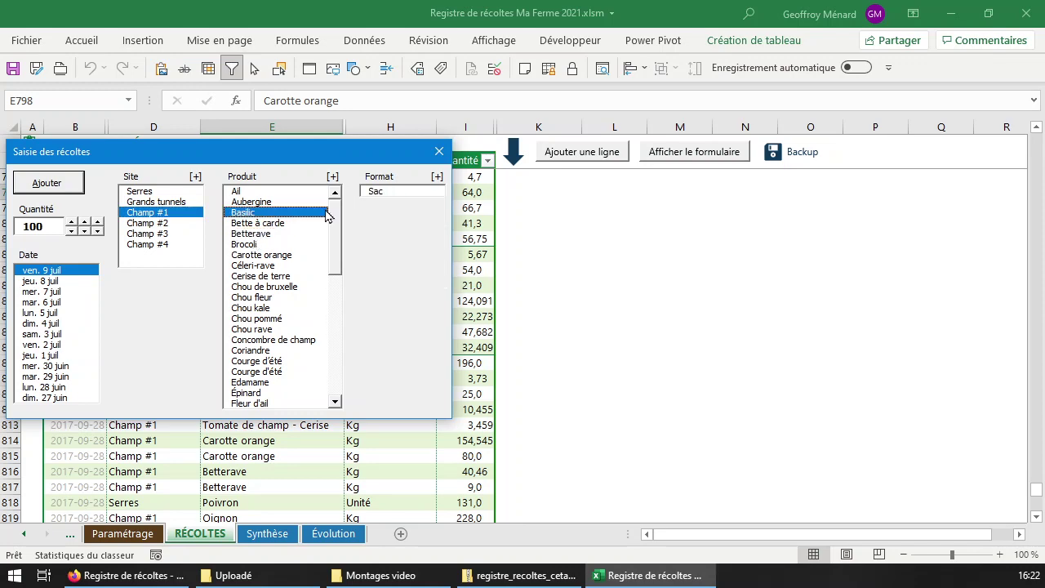
click(441, 154)
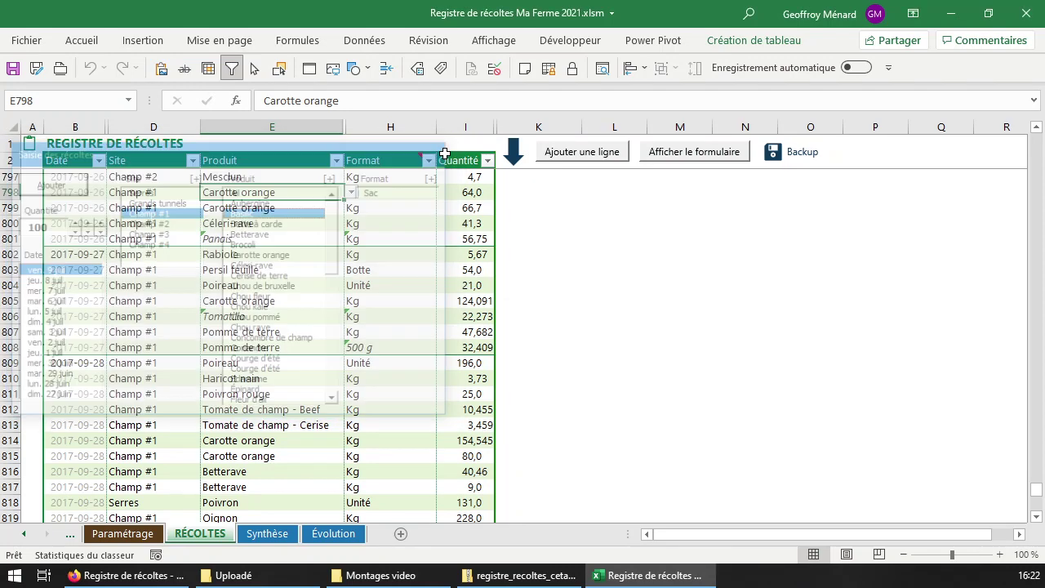
click(138, 421)
click(210, 425)
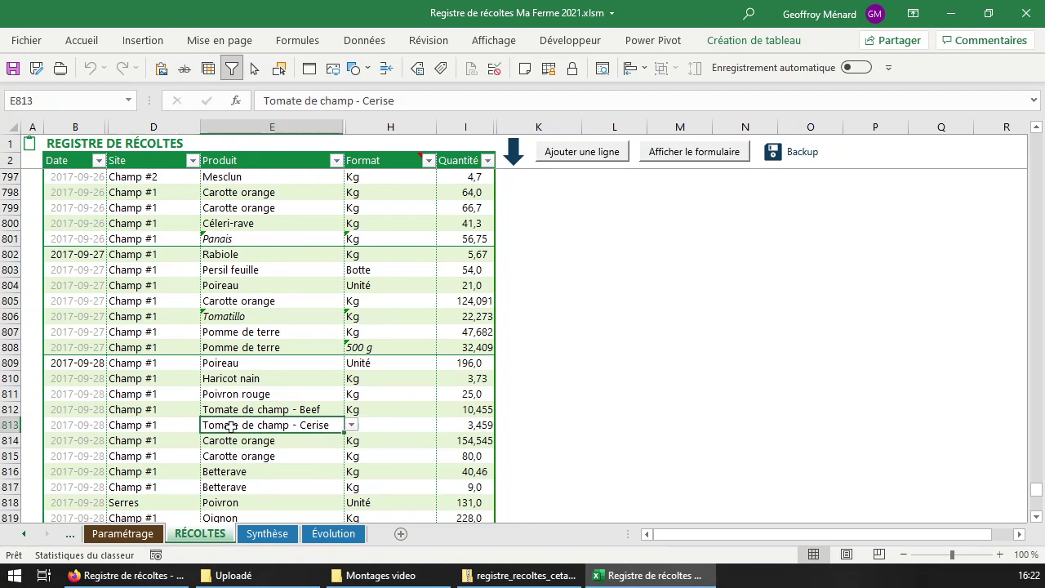
click(155, 428)
click(152, 503)
click(335, 502)
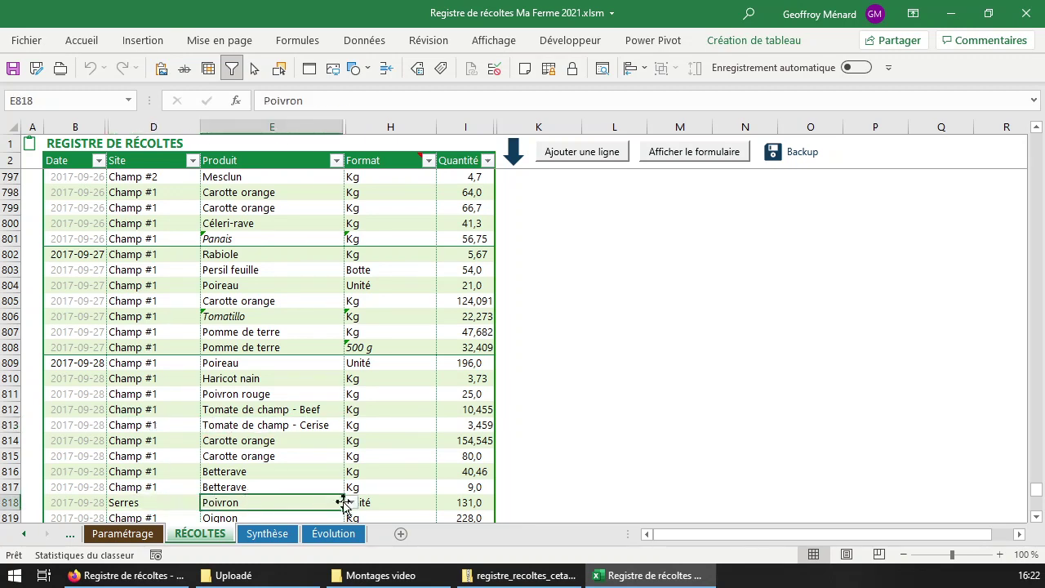
click(351, 502)
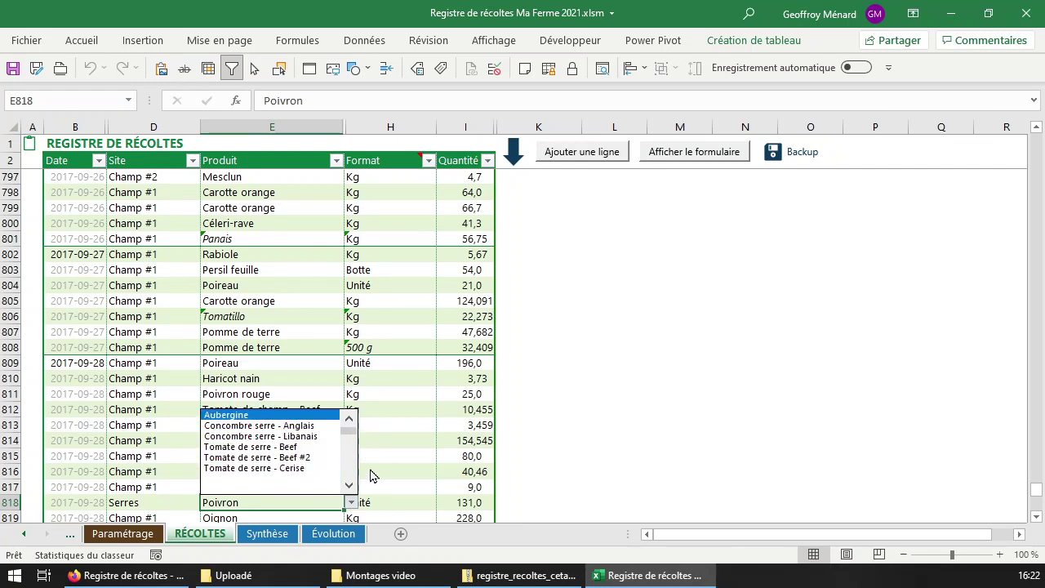
click(328, 501)
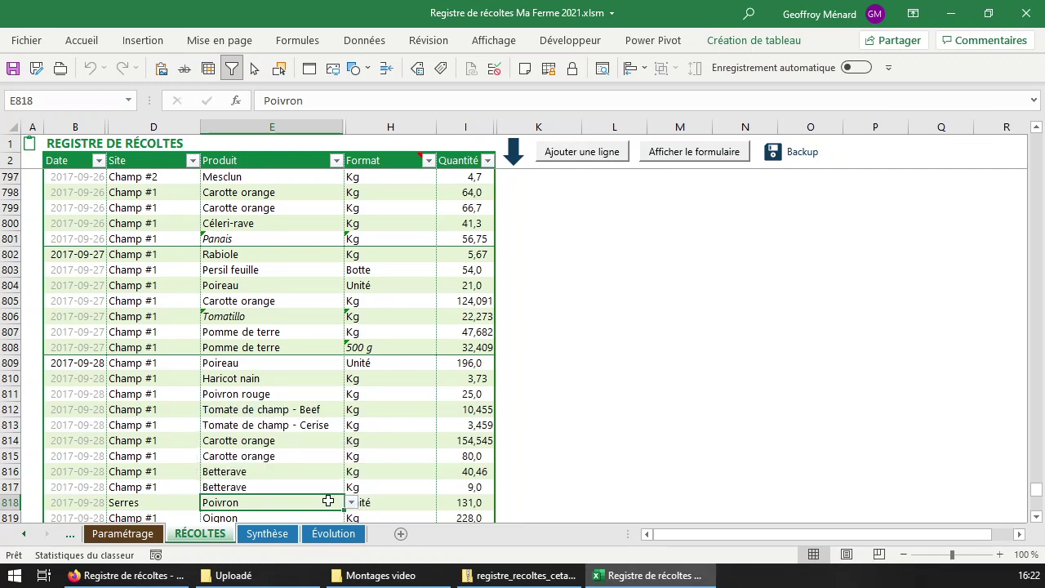
- Tick Équivalences en kg under Fonctionnalités optionnelles on the Paramétrage sheet
click(145, 532)
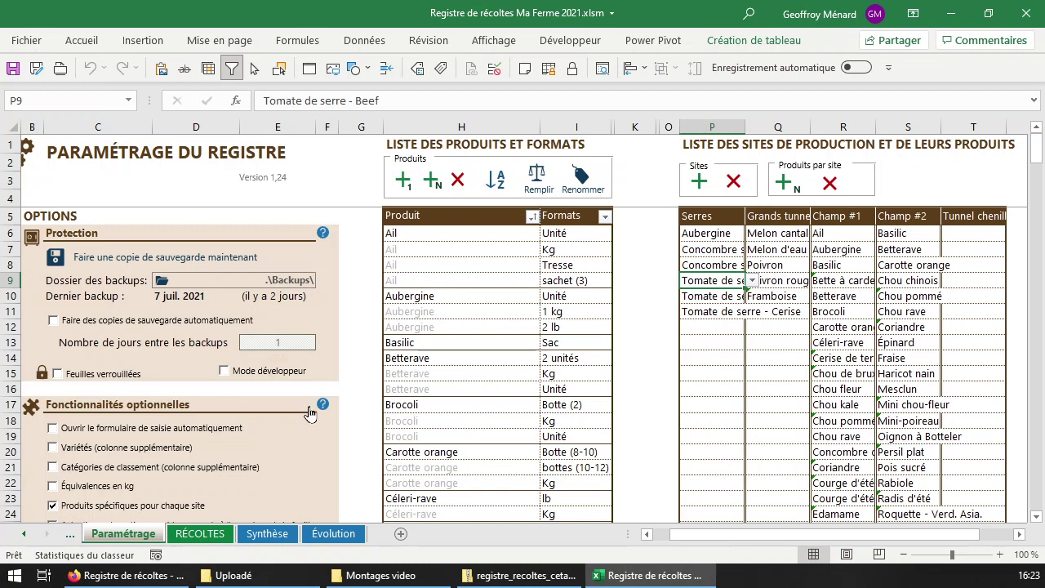
scroll(301, 409, down, 1)
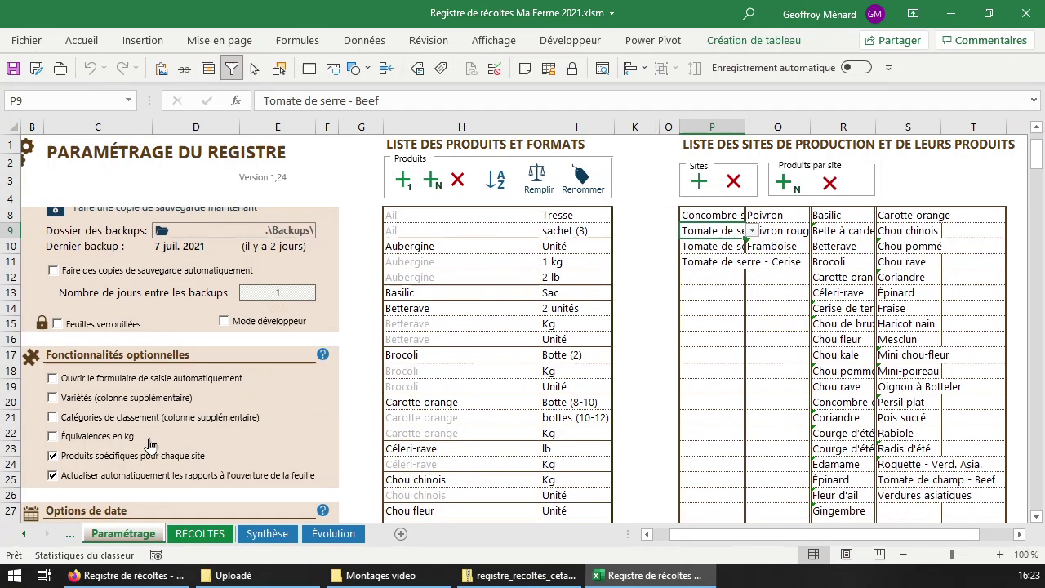
click(110, 441)
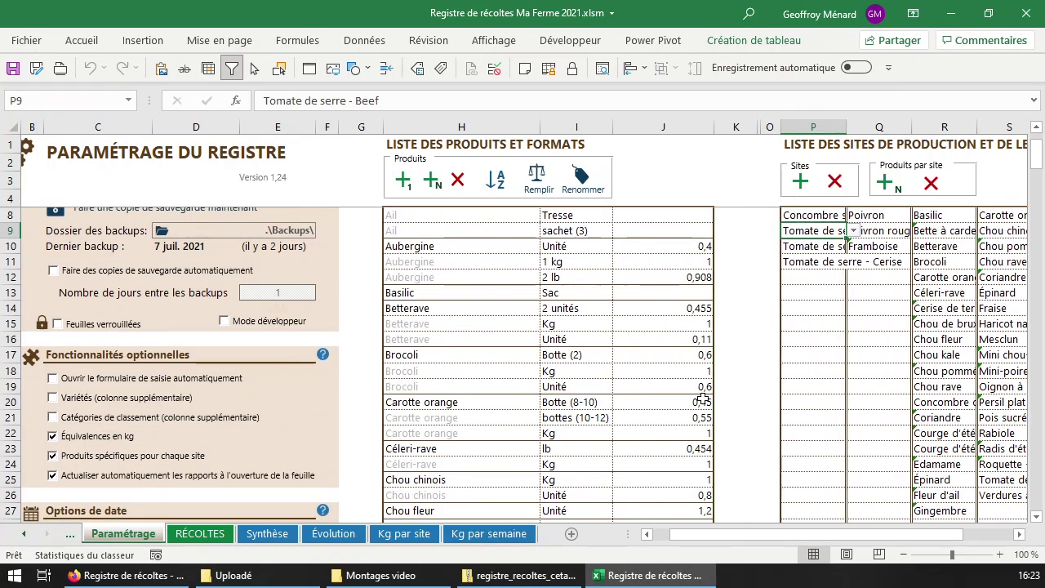
scroll(690, 381, up, 1)
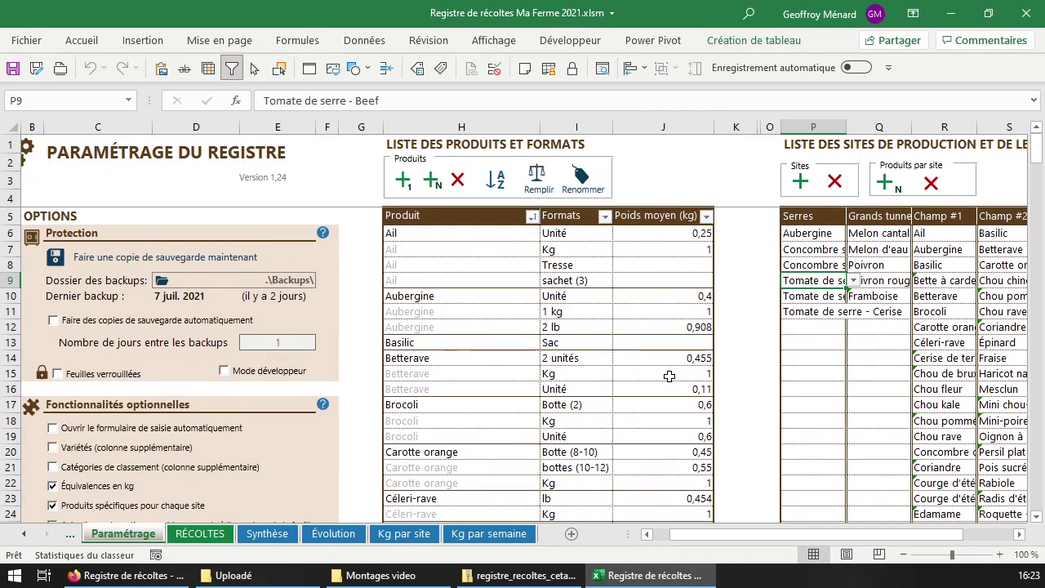
- Review the Kg rows in the Synthèse pivot table, then return to the RÉCOLTES register
click(269, 534)
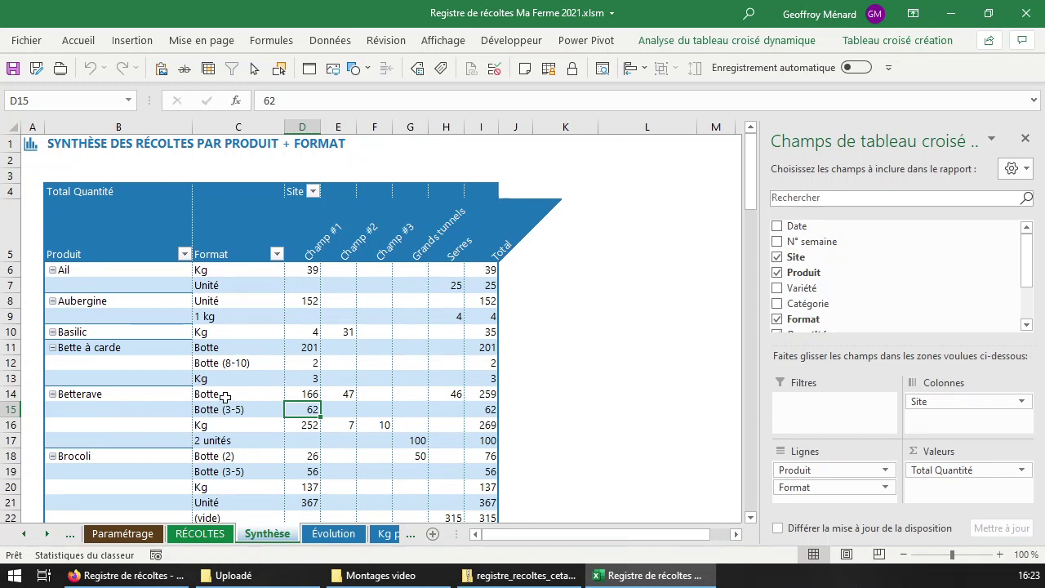
click(203, 427)
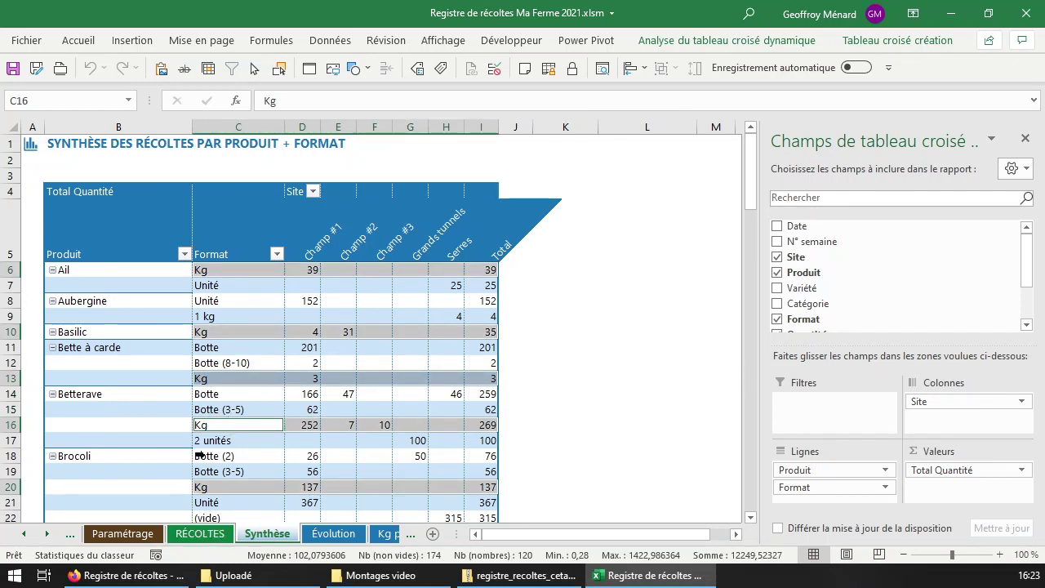
click(200, 534)
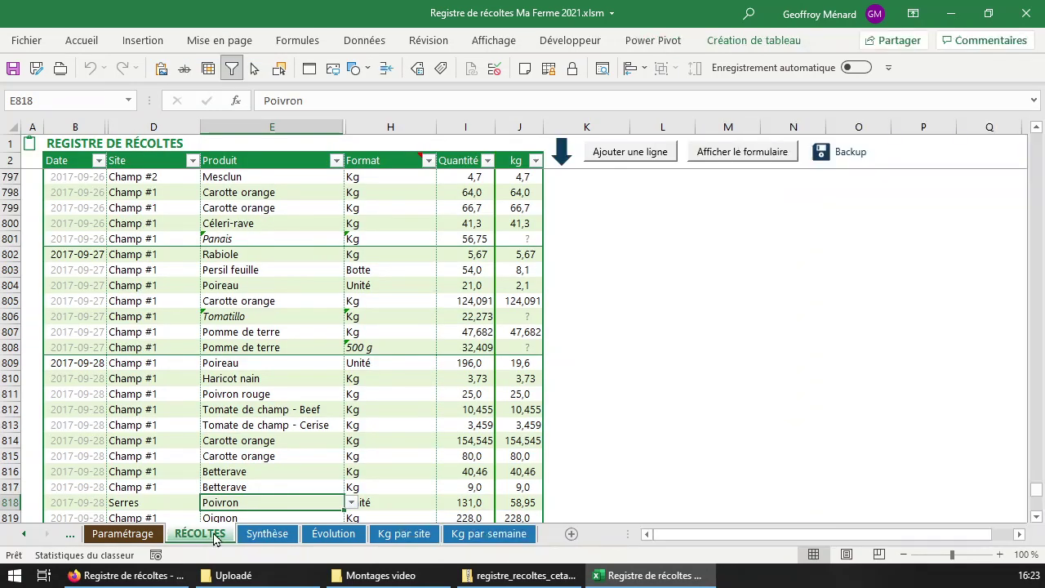
- Check the empty average kg weight for Ail Tresse on the Paramétrage sheet
click(123, 535)
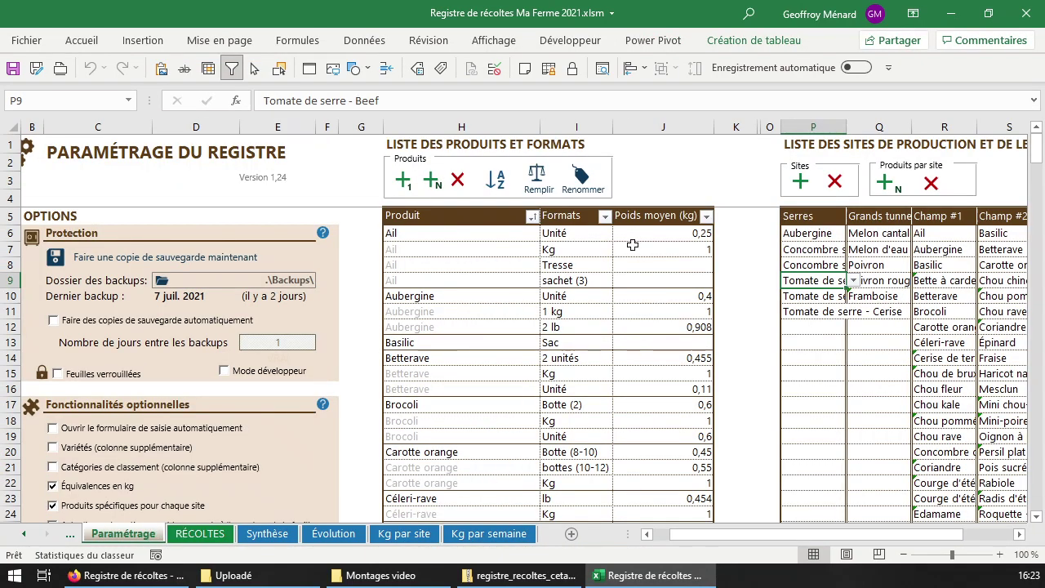
click(568, 268)
click(669, 267)
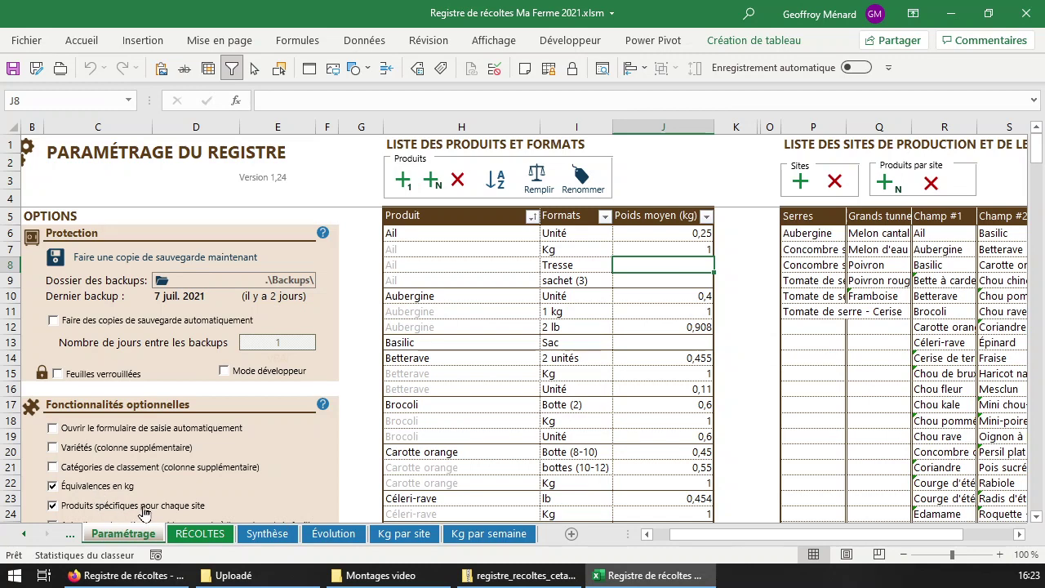
- Inspect the kg conversion values in J797, J798 and J808 on RÉCOLTES
click(200, 532)
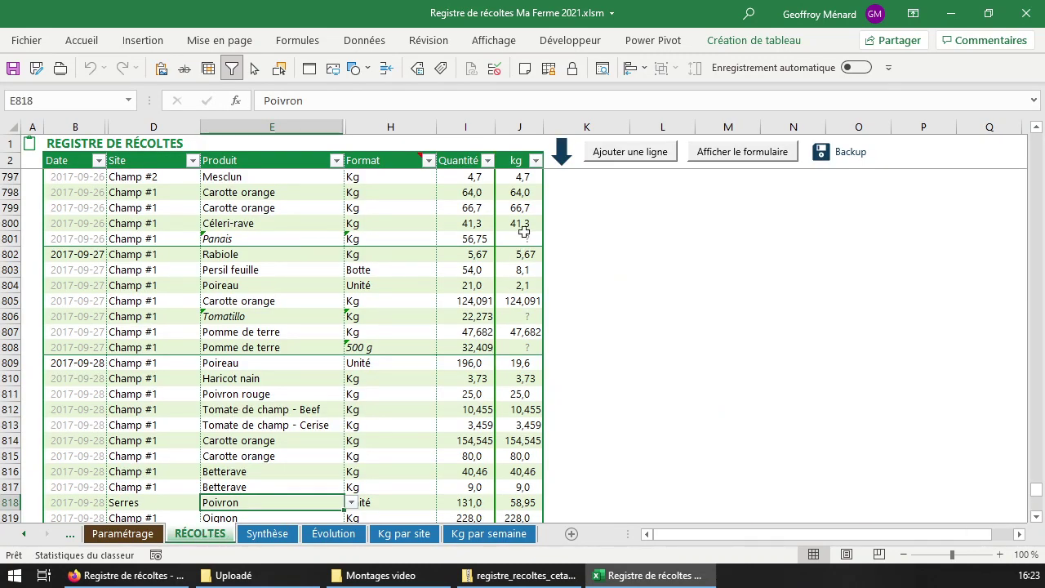
click(519, 179)
click(521, 192)
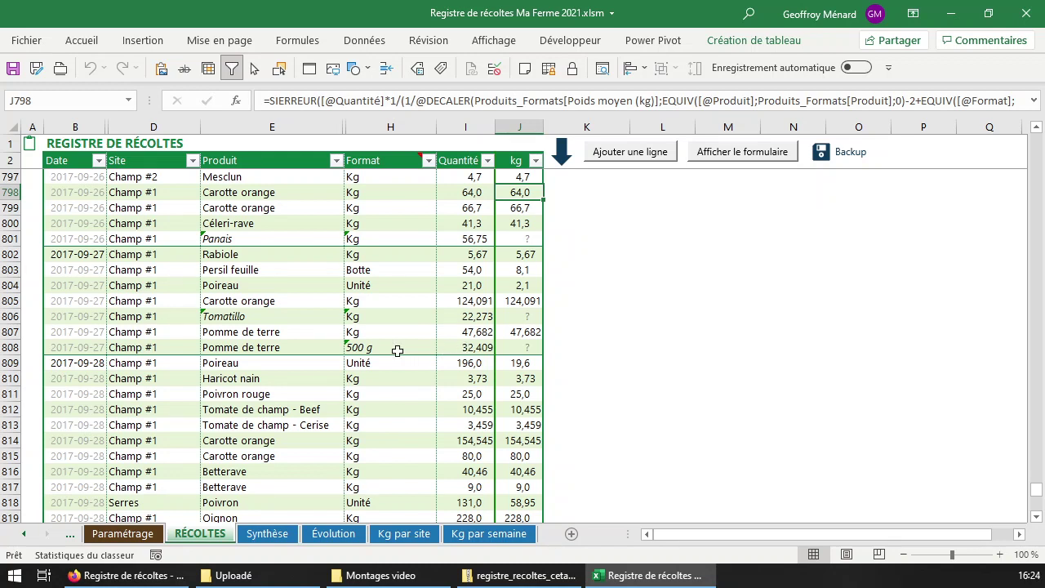
click(521, 349)
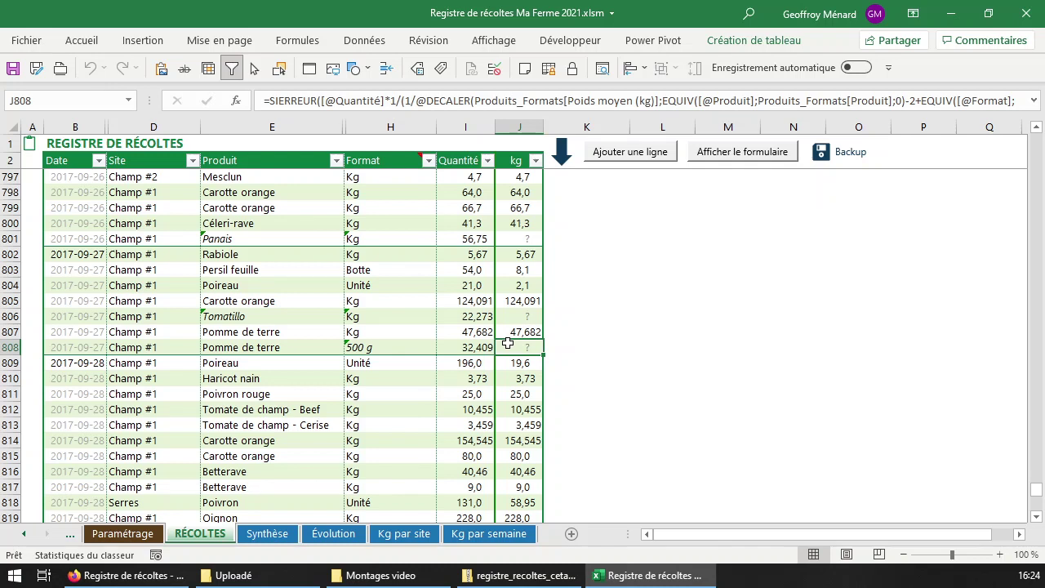
- Check the formats in H808 (500 g), H811, H827 (Kg) and H829 (Botte (3-5)) and J829's kg value
click(373, 348)
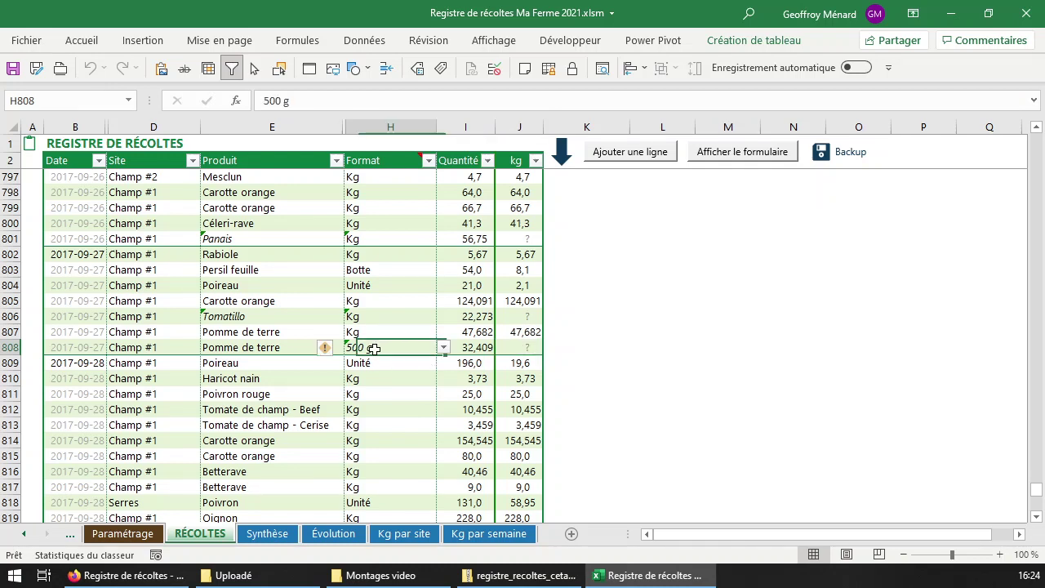
click(443, 347)
click(444, 350)
click(416, 394)
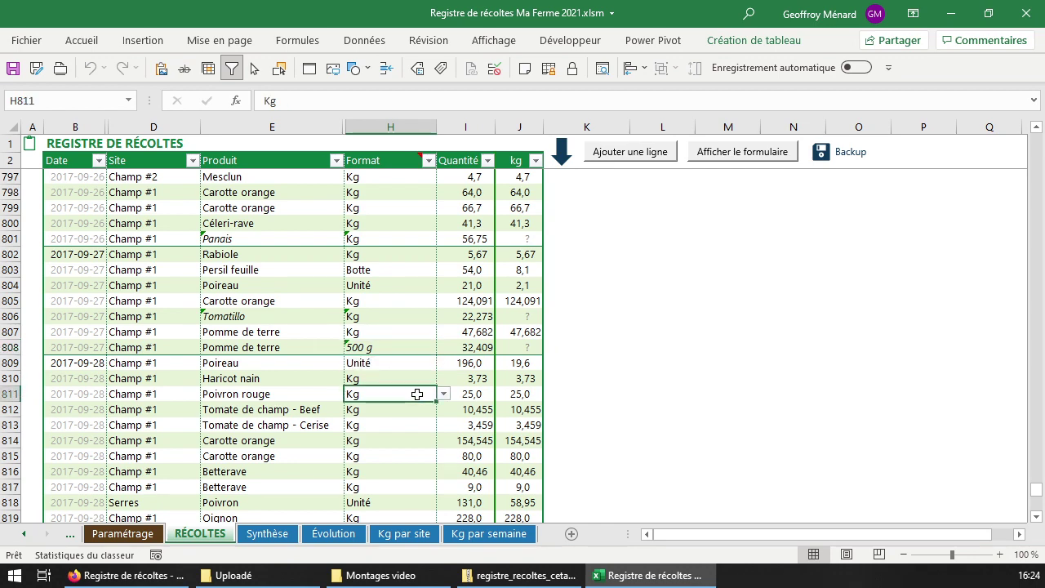
scroll(417, 394, down, 2)
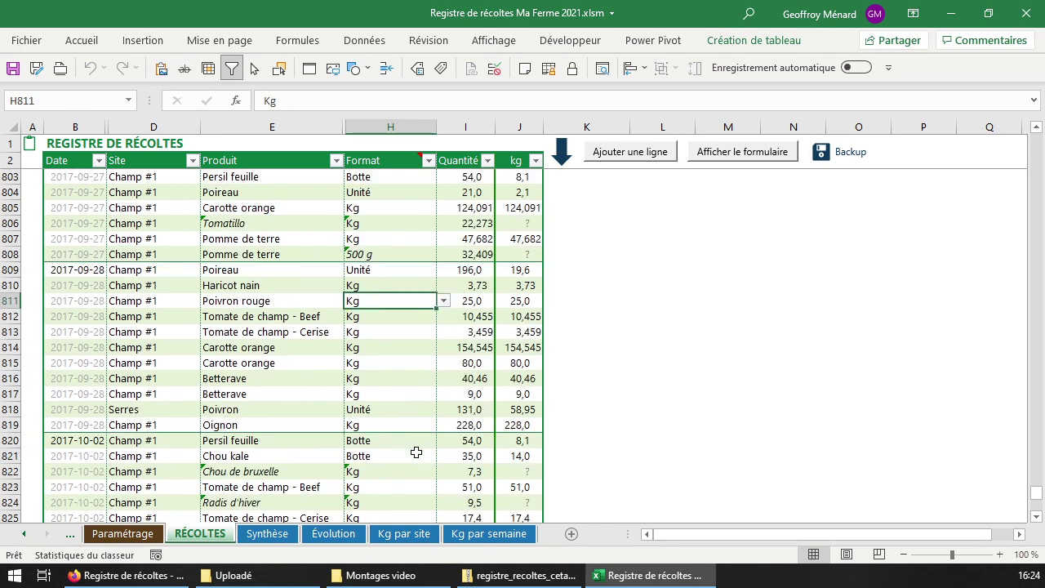
scroll(416, 453, down, 1)
scroll(415, 454, down, 3)
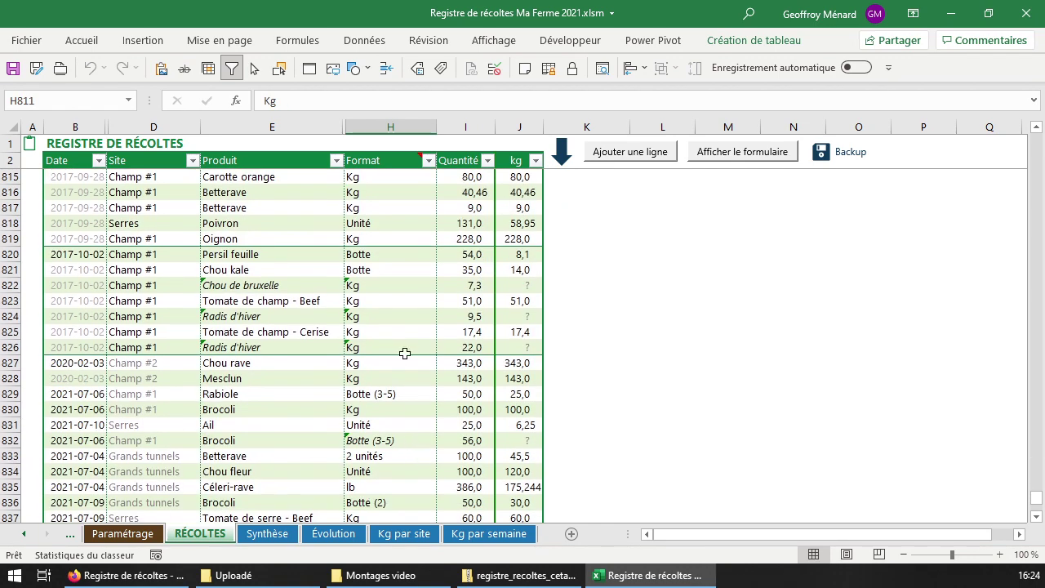
click(396, 366)
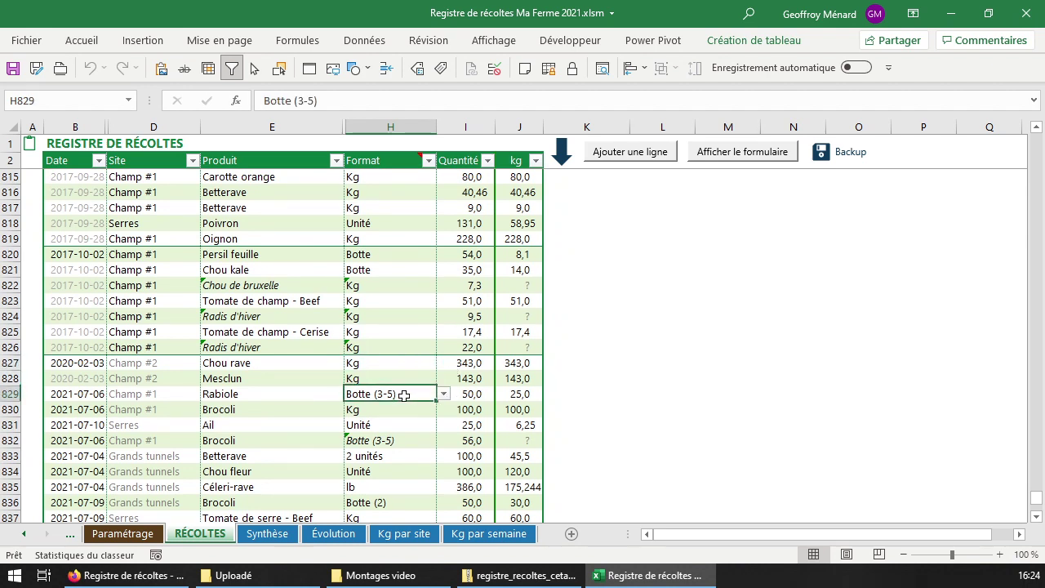
click(413, 394)
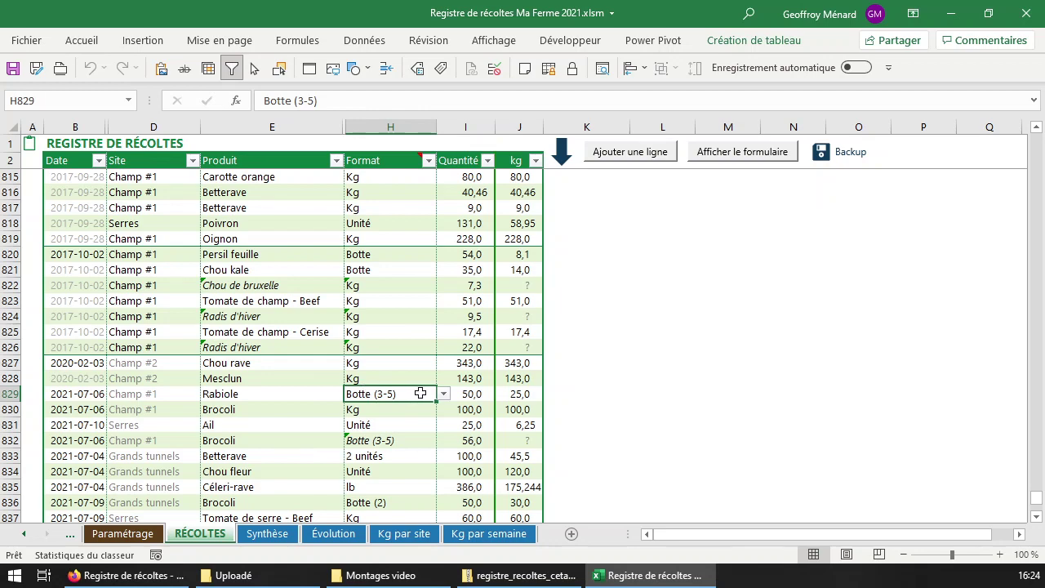
click(519, 394)
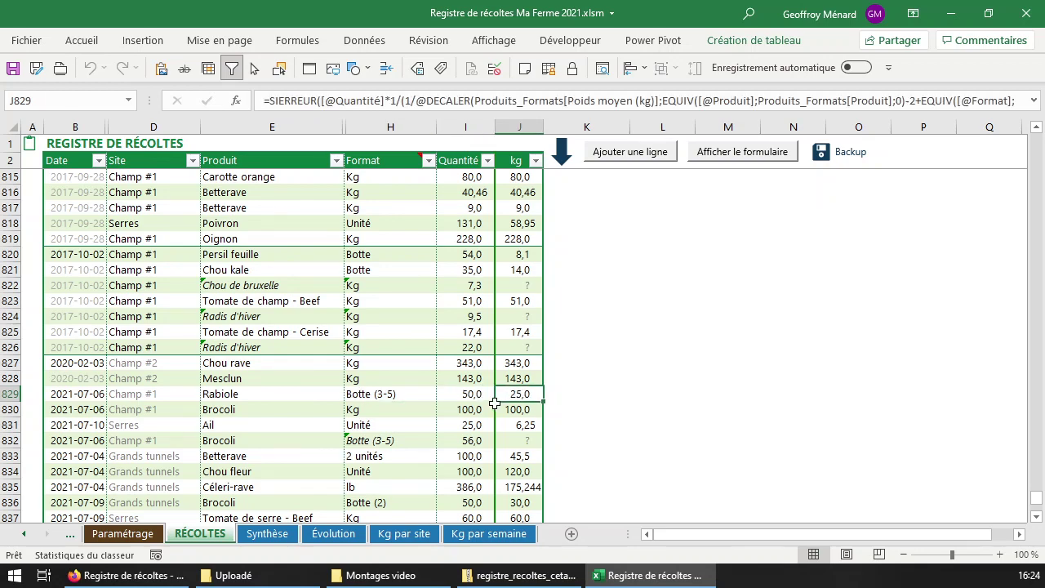
click(387, 397)
- In Paramétrage, check the Poids moyen of Rabiole Botte (empty) and Botte (3-5) (0,5)
click(137, 537)
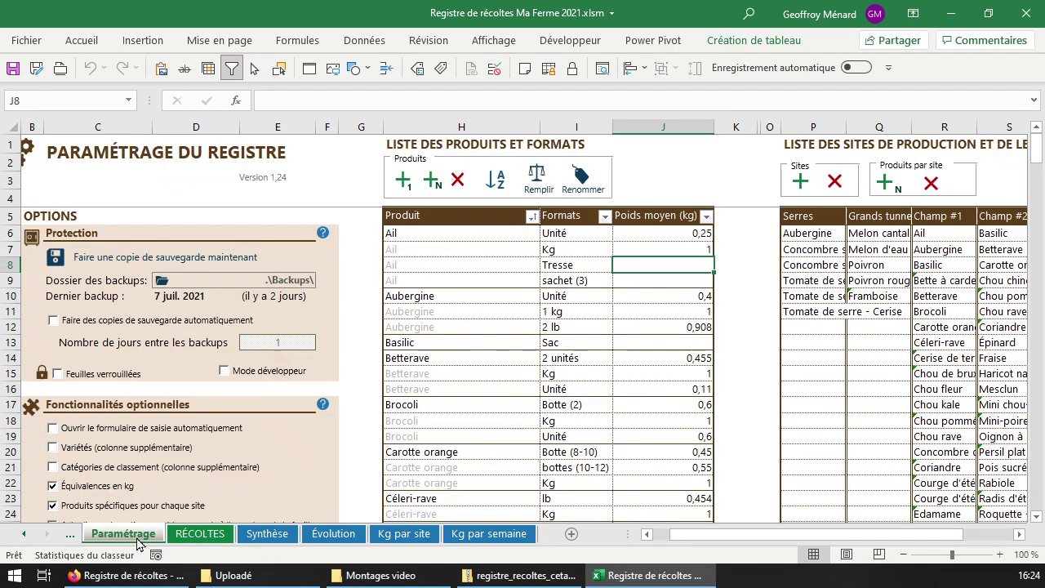
scroll(548, 363, down, 5)
scroll(548, 367, down, 3)
scroll(547, 367, down, 9)
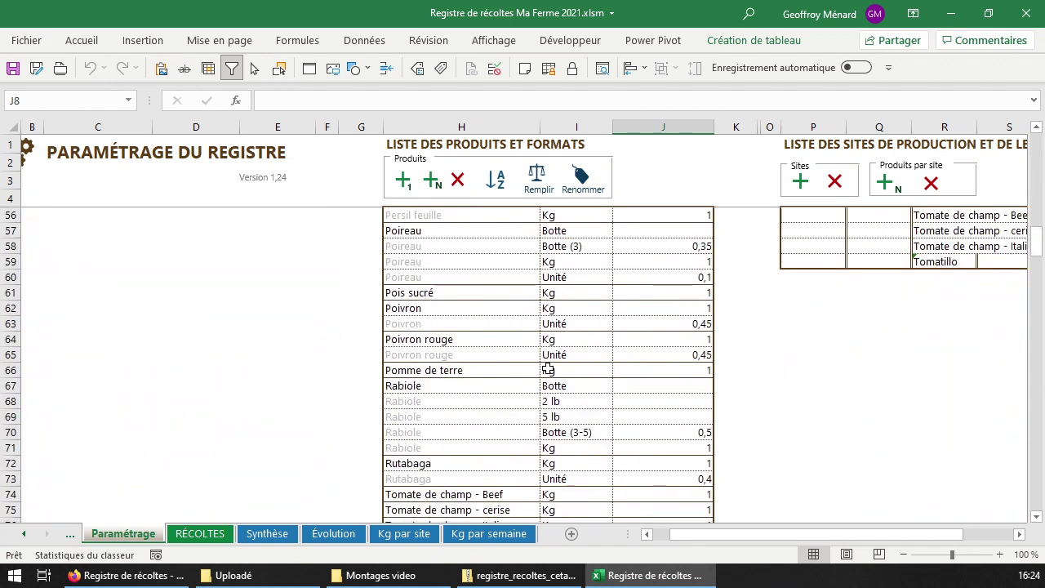
click(567, 386)
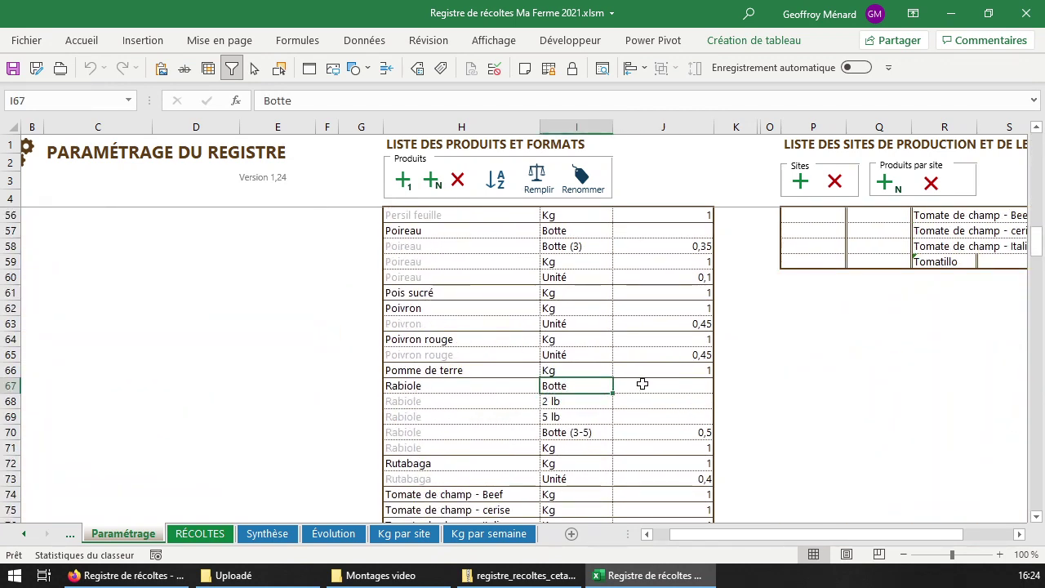
click(644, 384)
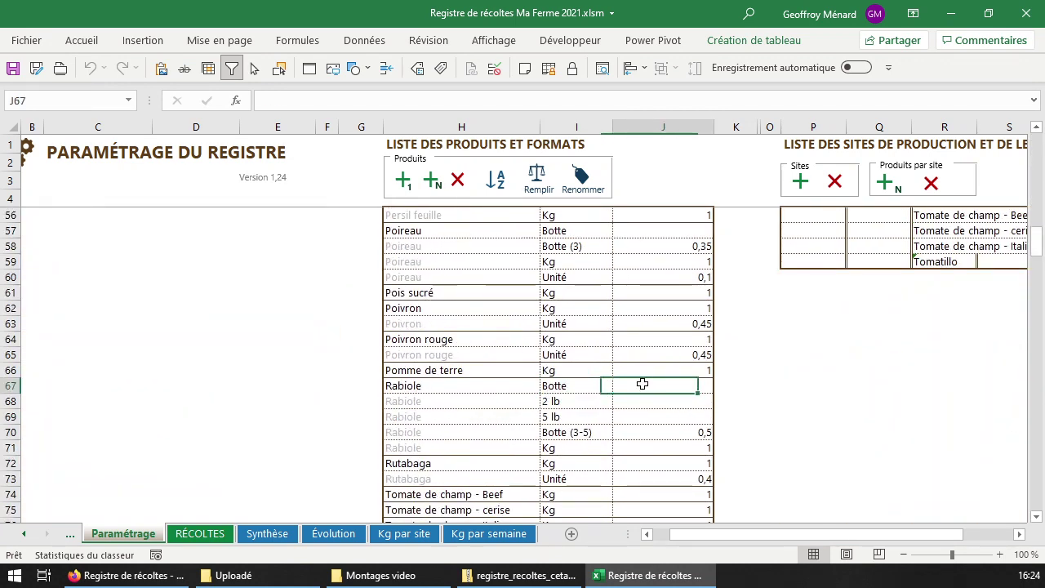
click(563, 433)
click(680, 430)
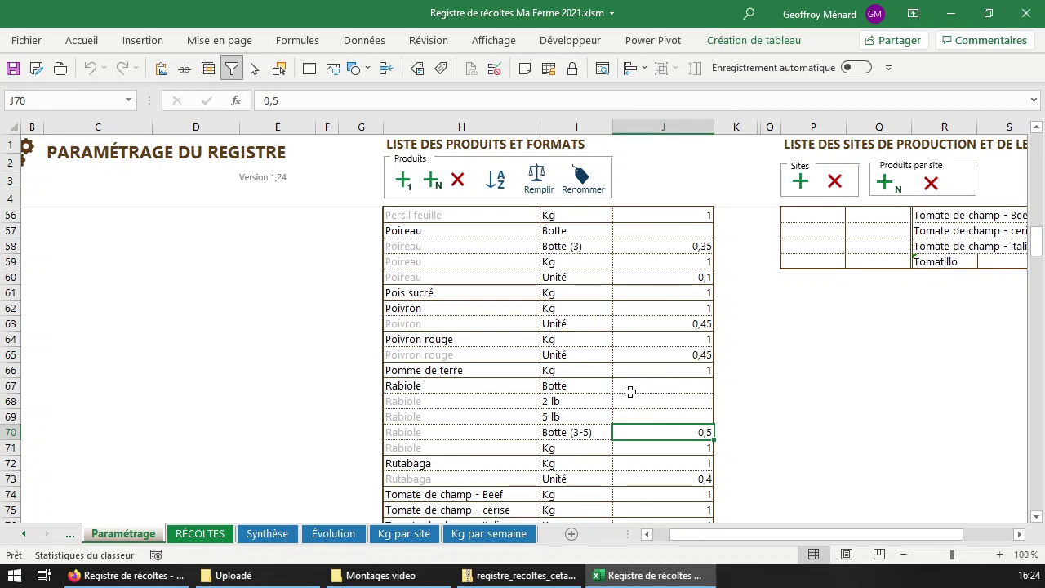
- Scroll back up to the top of the Paramétrage product list
scroll(665, 406, up, 1)
scroll(666, 405, up, 5)
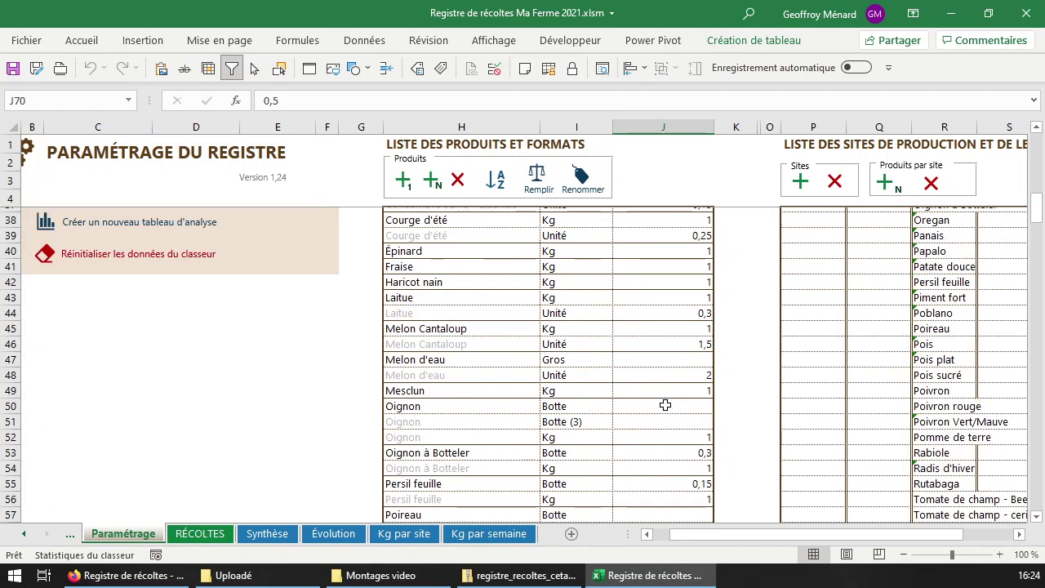
scroll(666, 405, up, 8)
scroll(665, 405, up, 3)
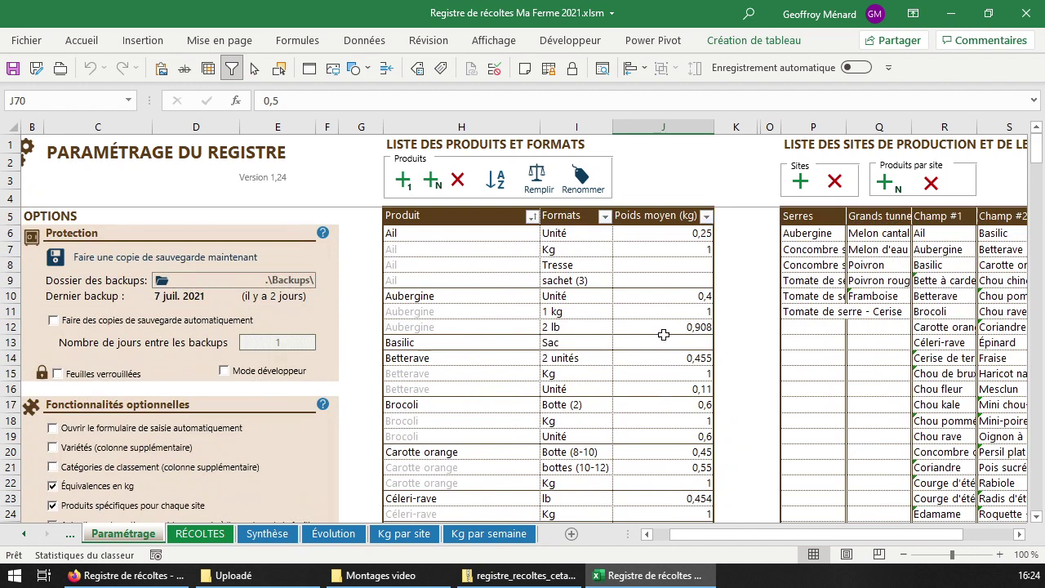
scroll(666, 336, down, 2)
scroll(668, 340, up, 2)
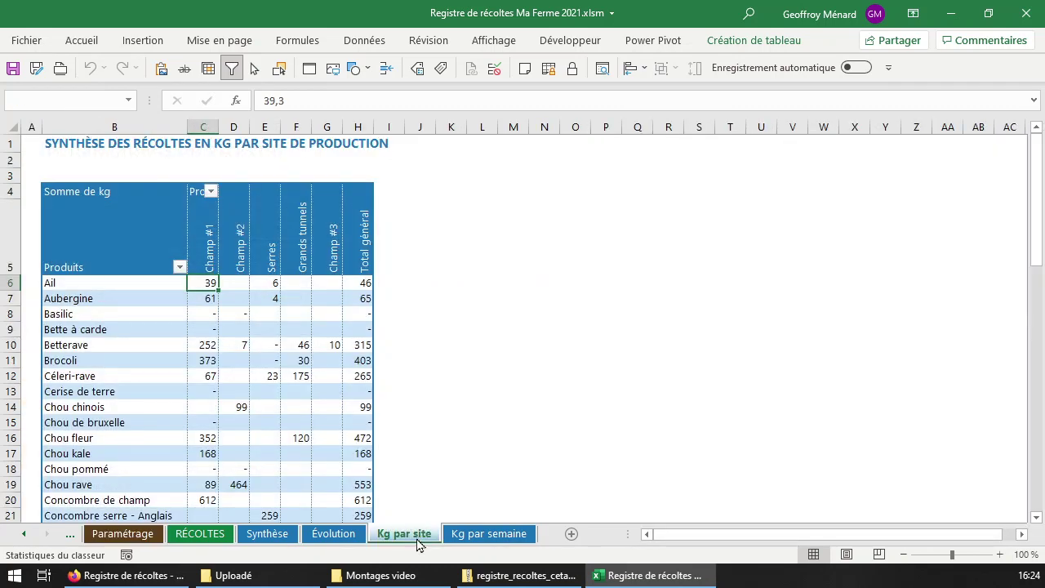
- Look over the Kg par site and Synthèse report sheets
click(413, 538)
click(270, 544)
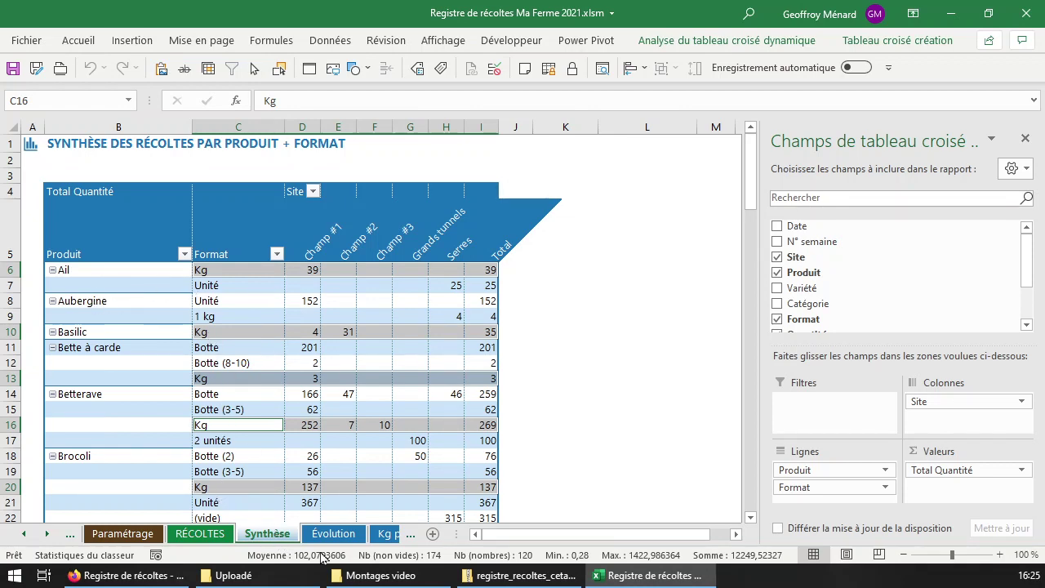
click(386, 533)
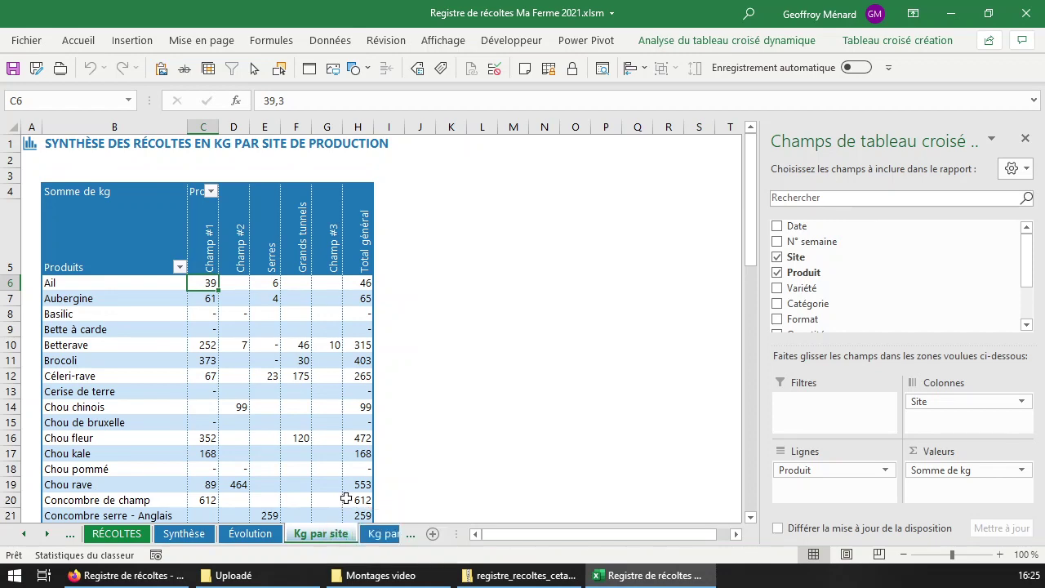
- Check the quantity of the last harvest row in RÉCOLTES, then go to Paramétrage
click(117, 533)
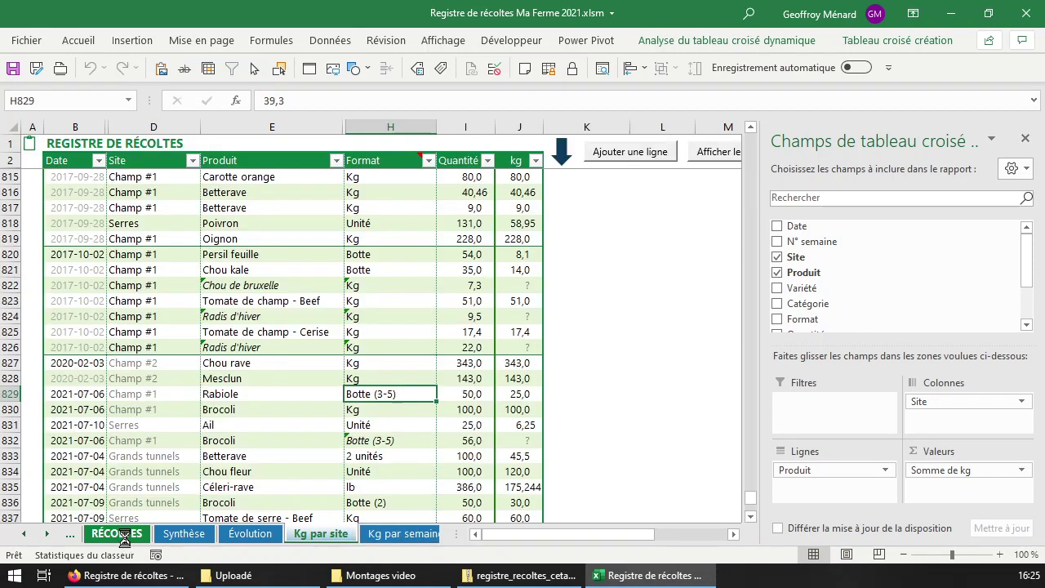
scroll(441, 435, down, 1)
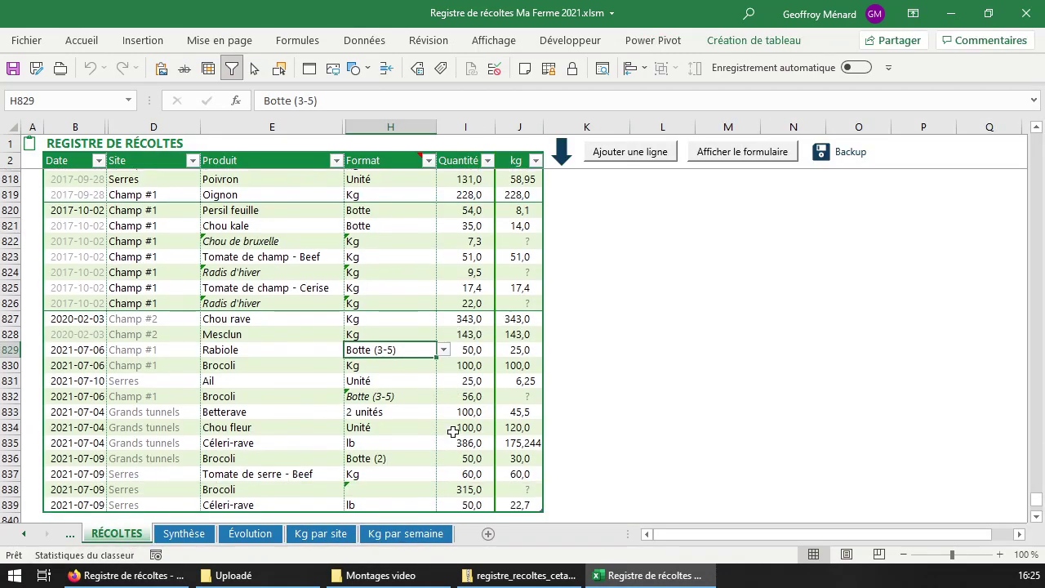
scroll(458, 431, down, 1)
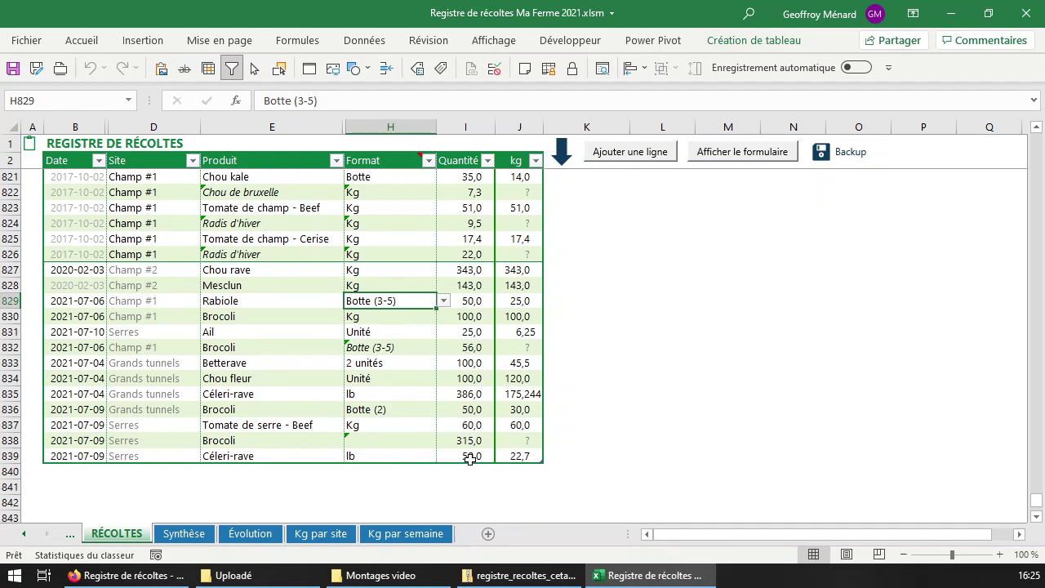
click(474, 458)
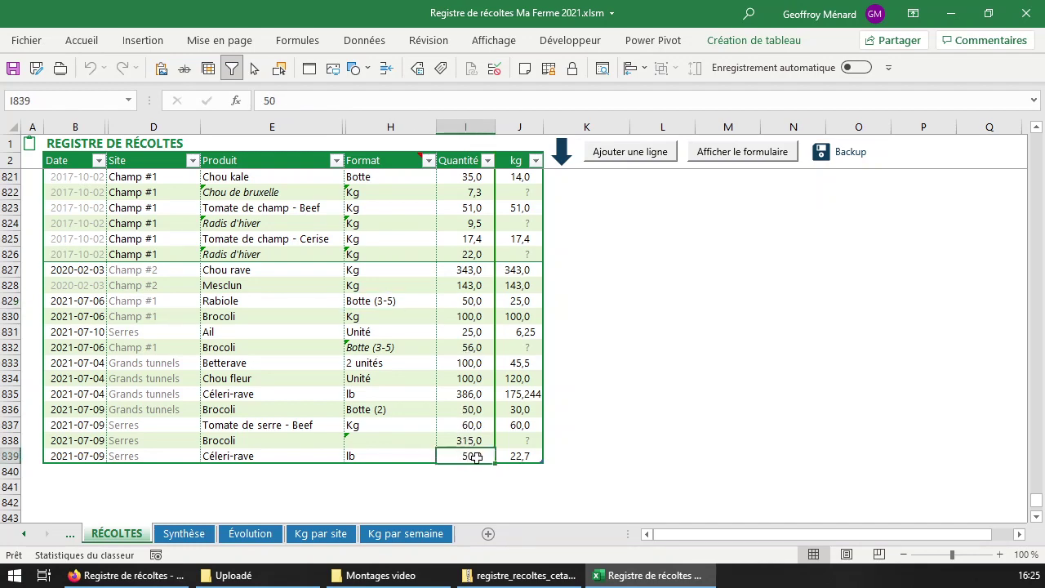
click(71, 536)
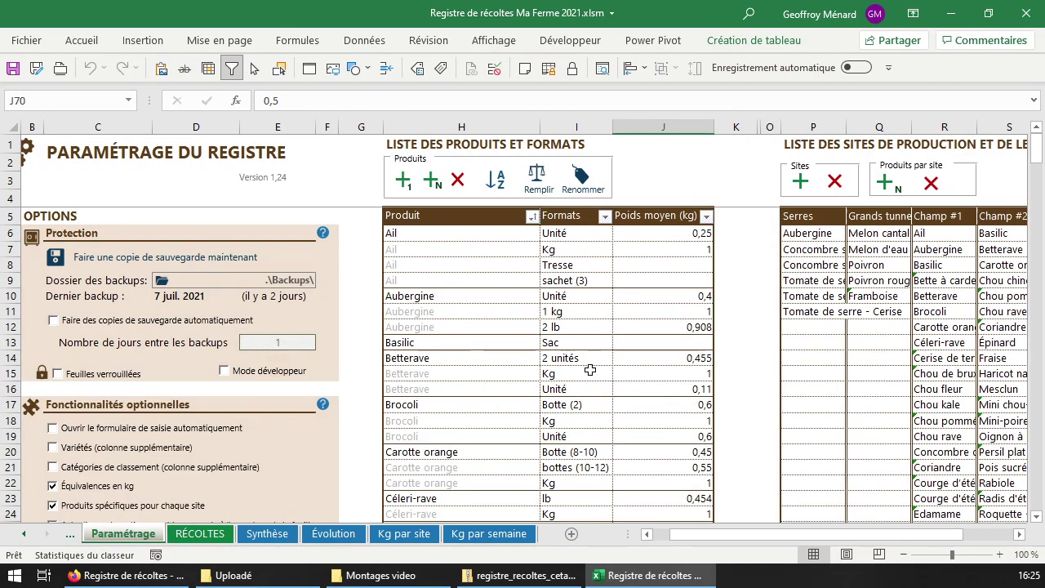
- Auto-fill the Aubergine 2 lb average weight, then the whole Poids moyen column
drag(642, 327, 664, 337)
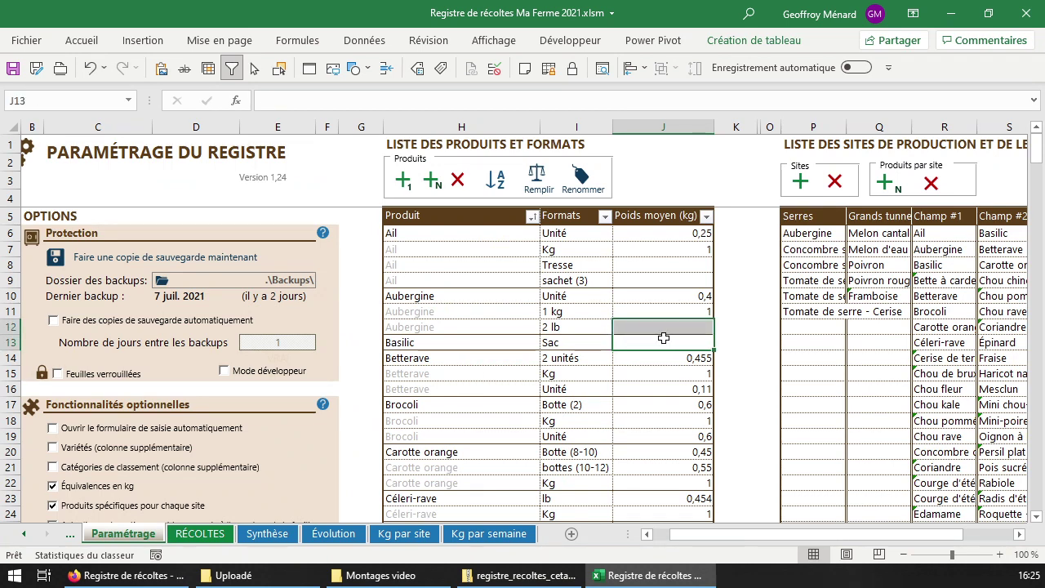
click(647, 331)
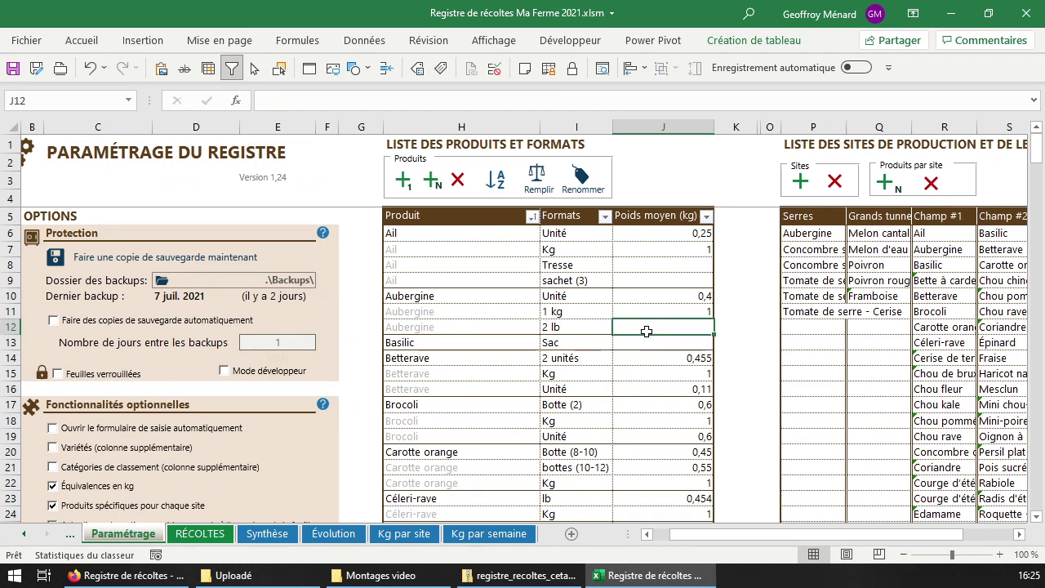
click(537, 184)
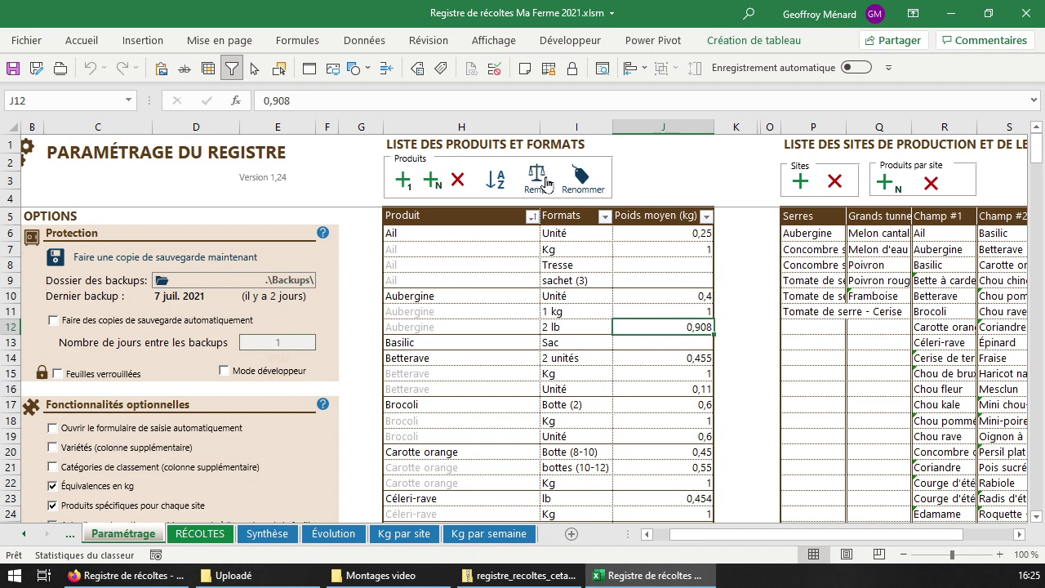
drag(663, 236, 662, 515)
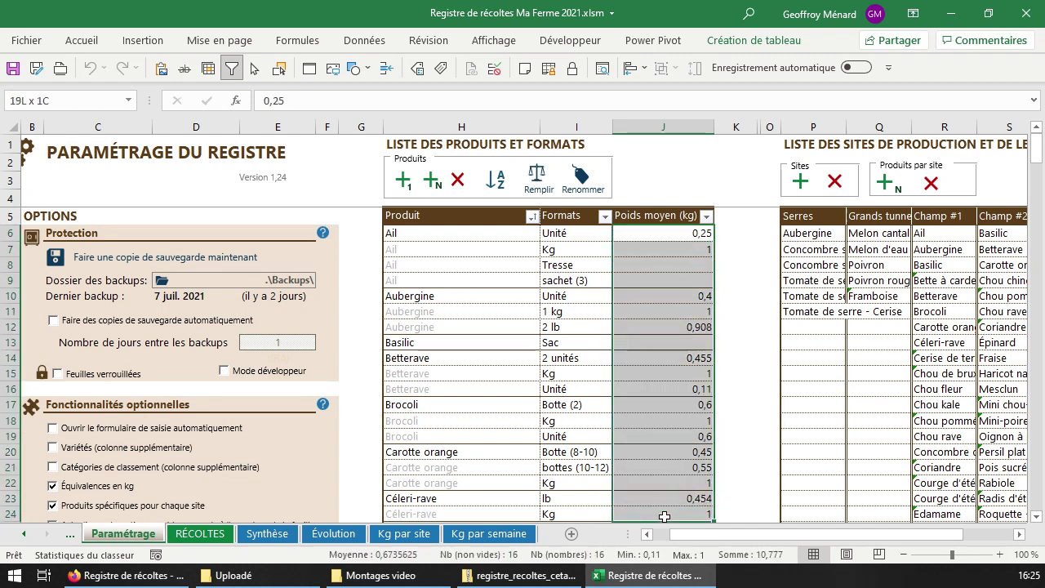
click(537, 187)
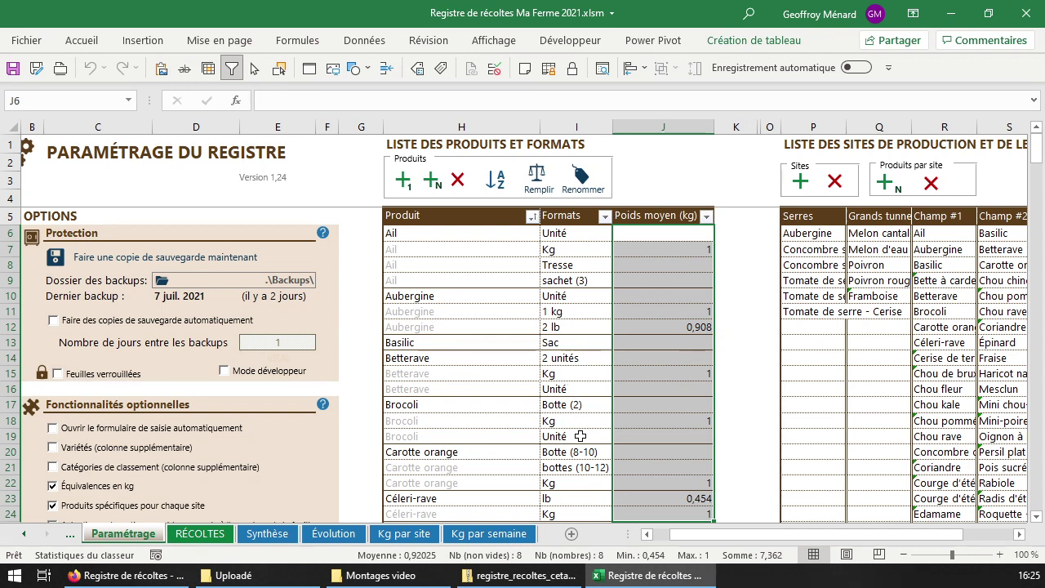
- Verify the computed 0,454 kg weight for Céleri-rave in lb format
click(556, 504)
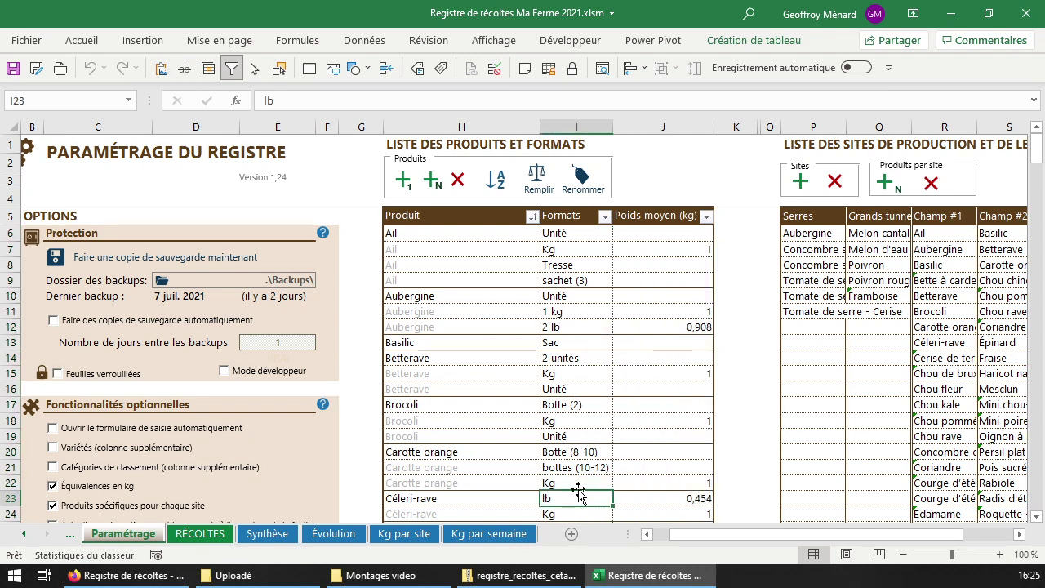
click(666, 497)
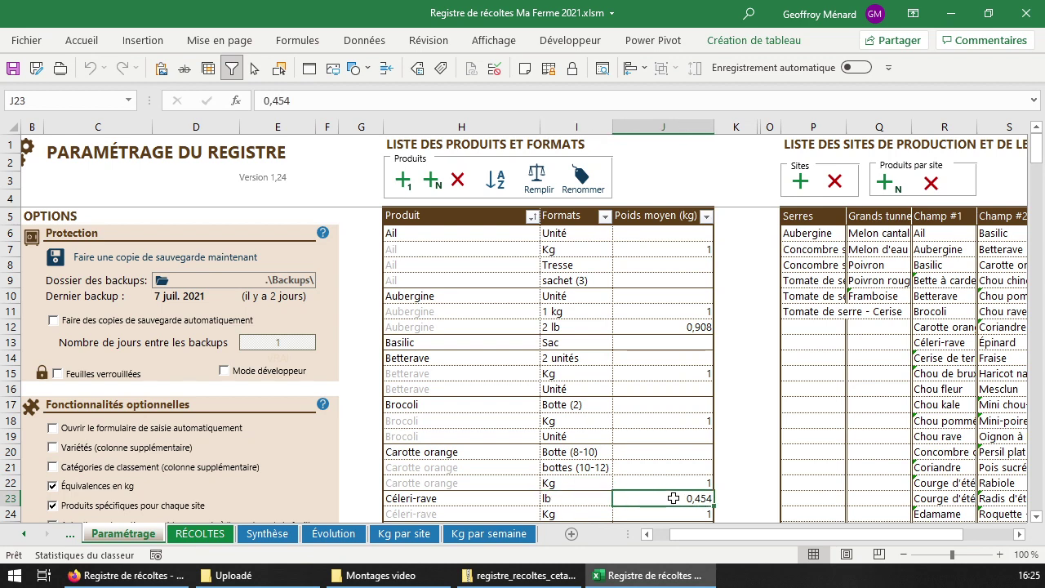
scroll(692, 498, down, 2)
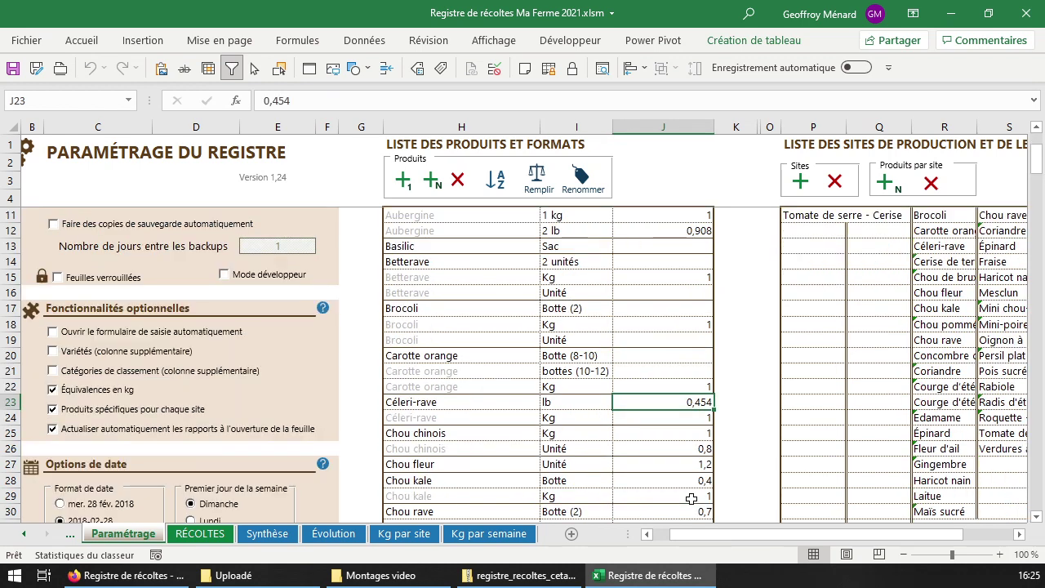
scroll(692, 320, up, 2)
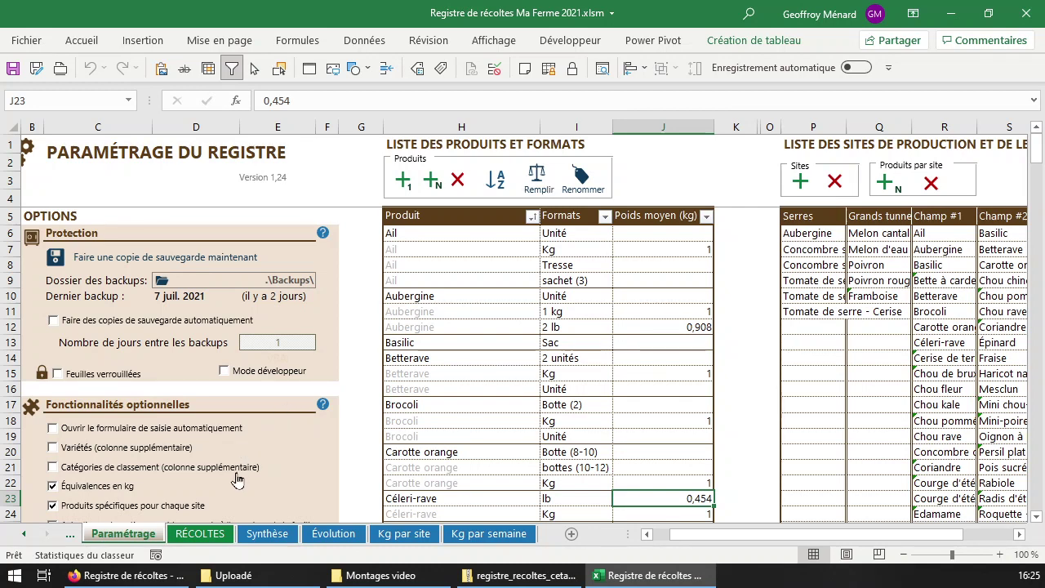
scroll(237, 480, down, 1)
scroll(294, 480, up, 1)
- Read the Synthèse per-site and Total sums, then select Ail to Chou rave in Kg par site
click(272, 537)
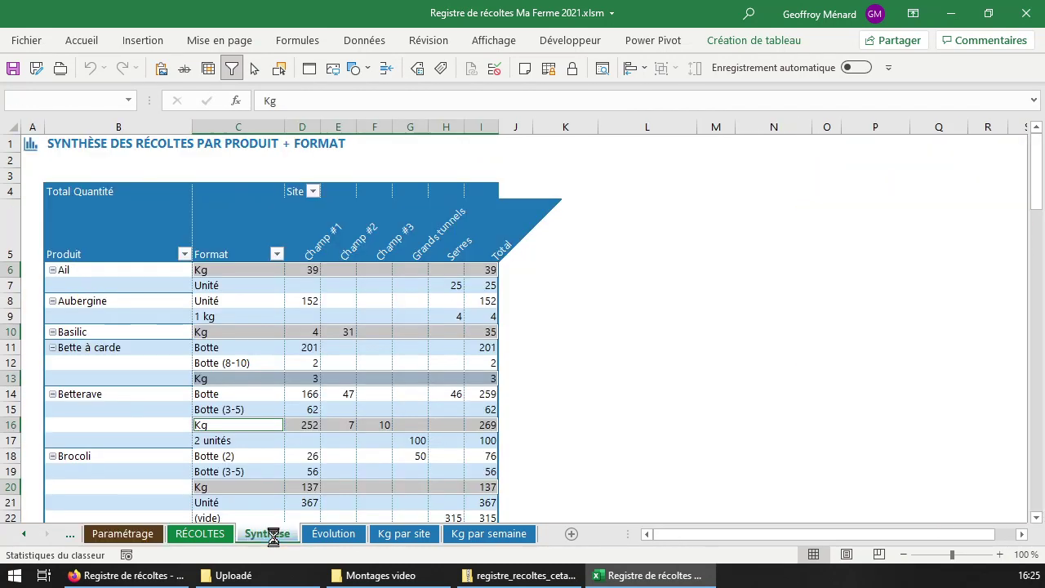
click(265, 429)
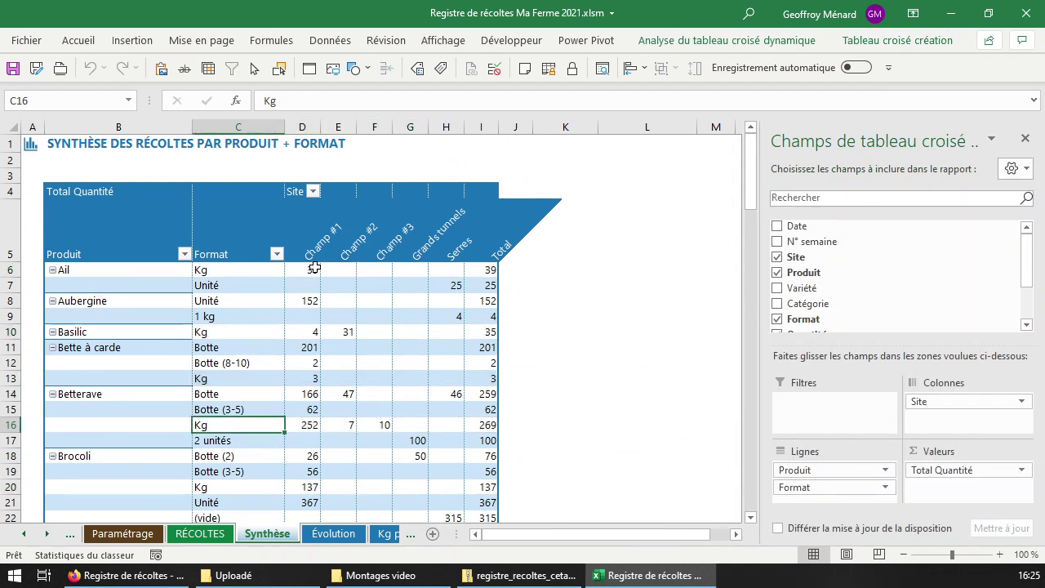
mouse_move(304, 268)
mouse_down()
mouse_move(459, 320)
mouse_move(449, 516)
mouse_up()
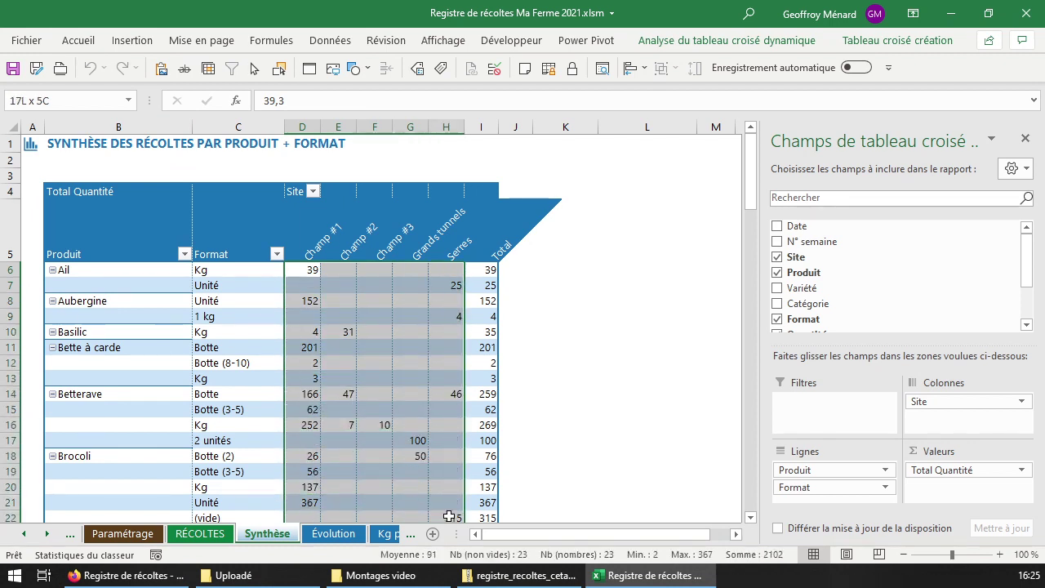
drag(488, 269, 478, 463)
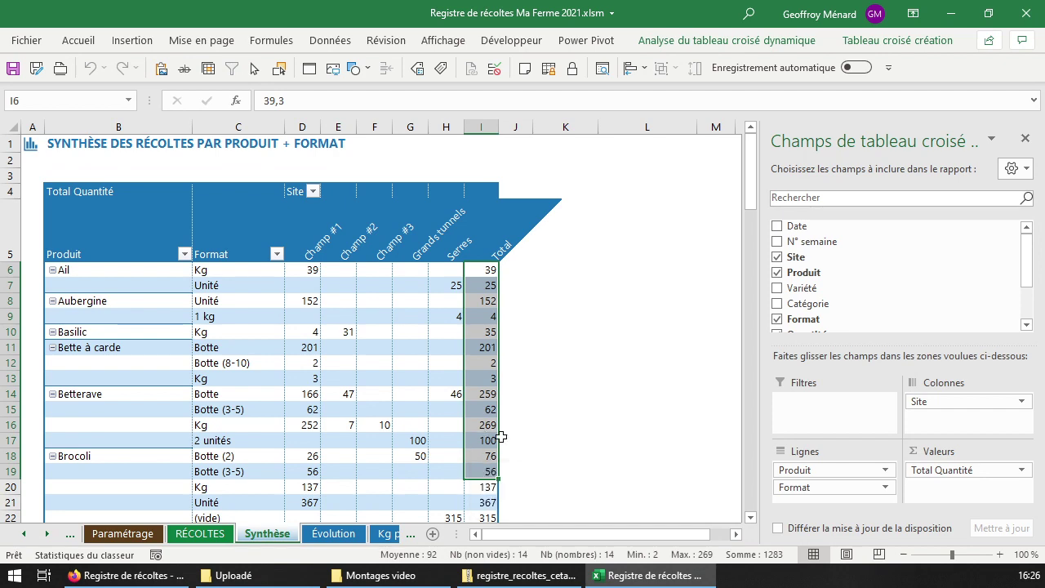
click(384, 534)
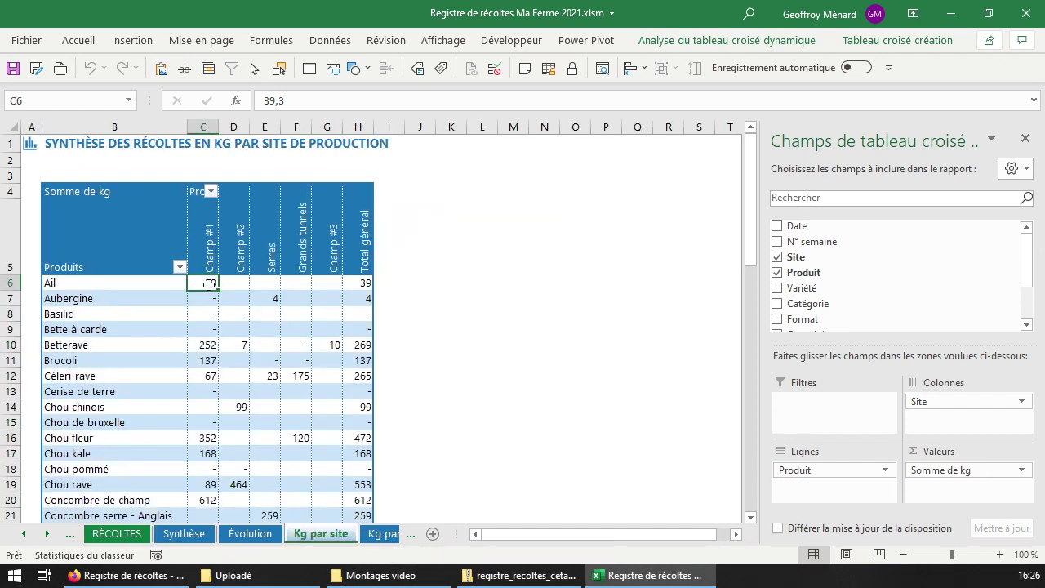
drag(137, 278, 122, 483)
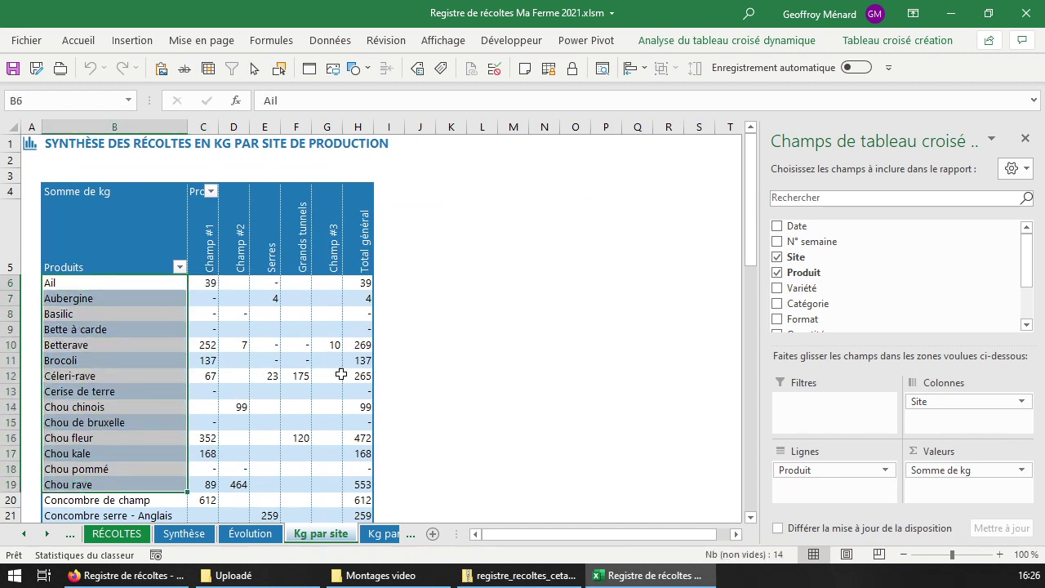
- On the Évolution weekly pivot, drag the Produit slicer up beside the table
click(262, 538)
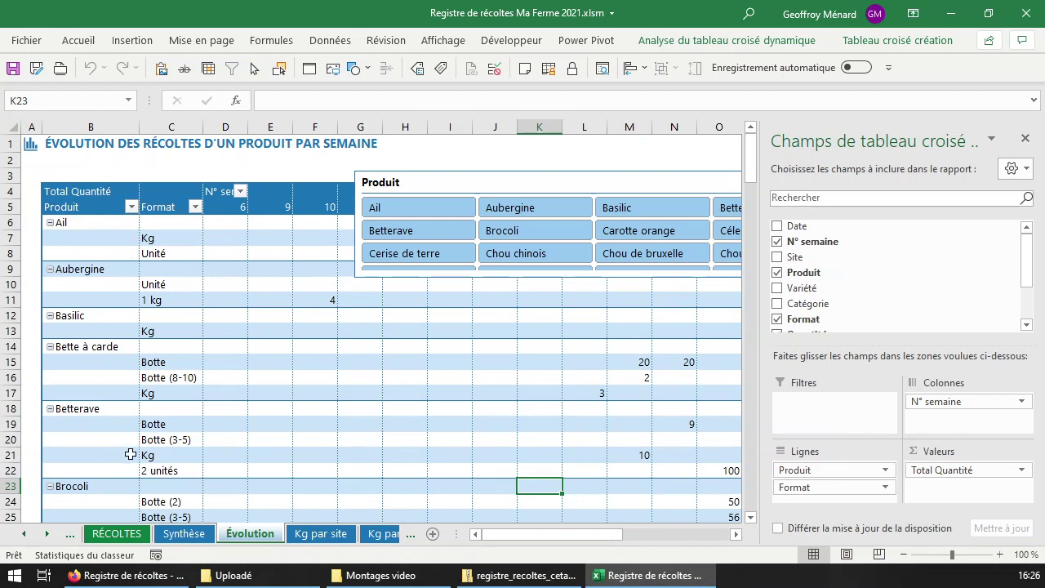
drag(567, 182, 274, 331)
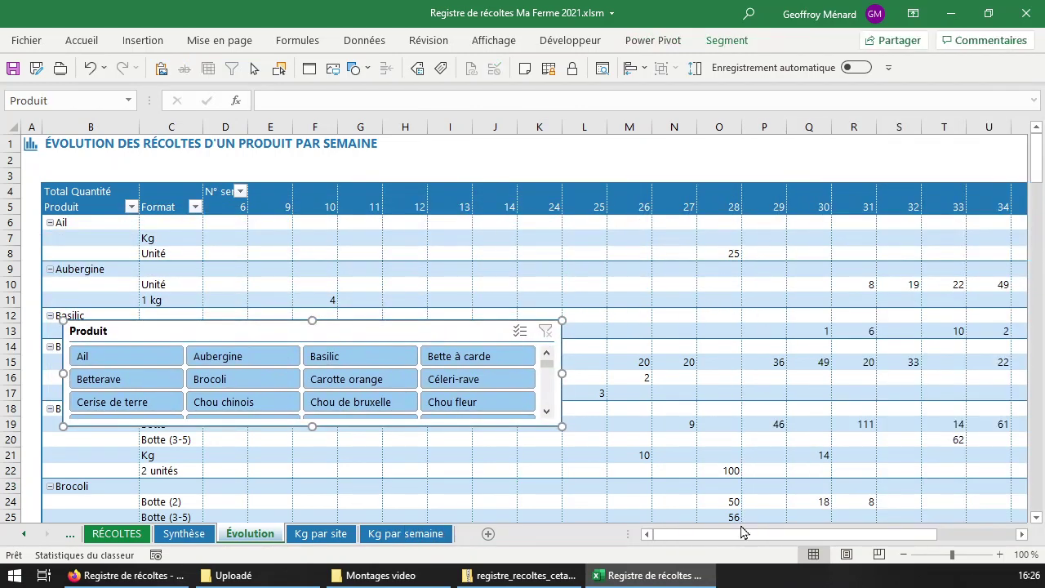
drag(742, 531, 820, 532)
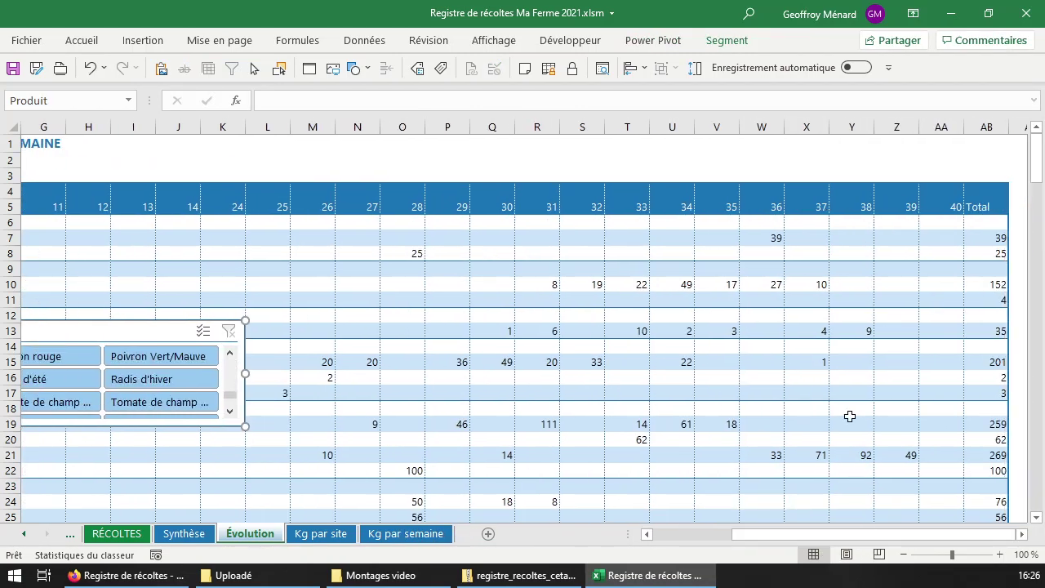
click(811, 402)
click(668, 393)
scroll(668, 393, down, 9)
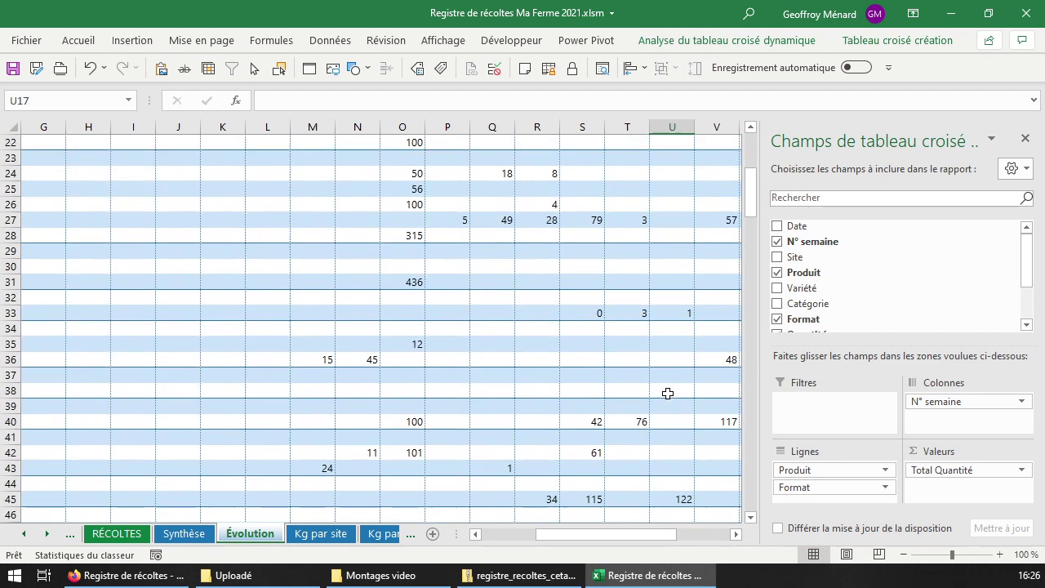
scroll(571, 388, down, 1)
scroll(532, 382, up, 11)
scroll(506, 359, down, 1)
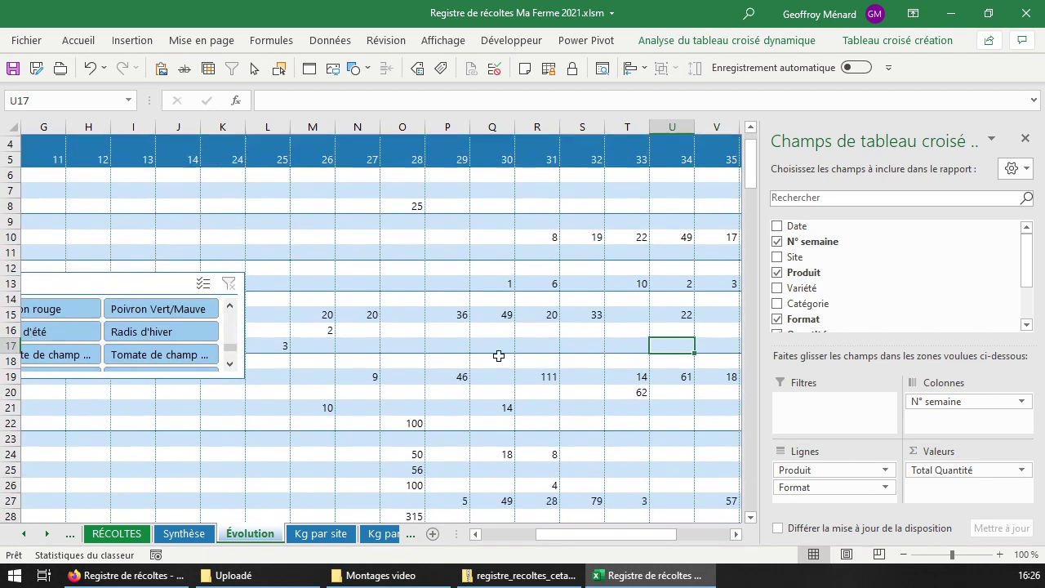
drag(114, 284, 337, 159)
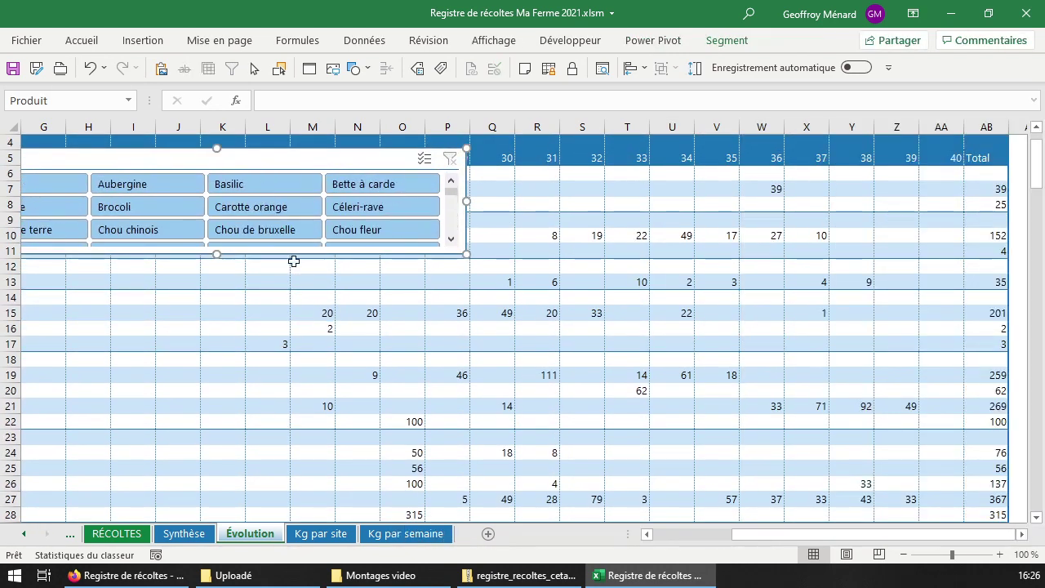
scroll(126, 199, down, 2)
scroll(127, 198, up, 2)
- Filter the slicer to Ail, Aubergine, Basilic, Carotte orange and Brocoli, then clear the filter
click(704, 535)
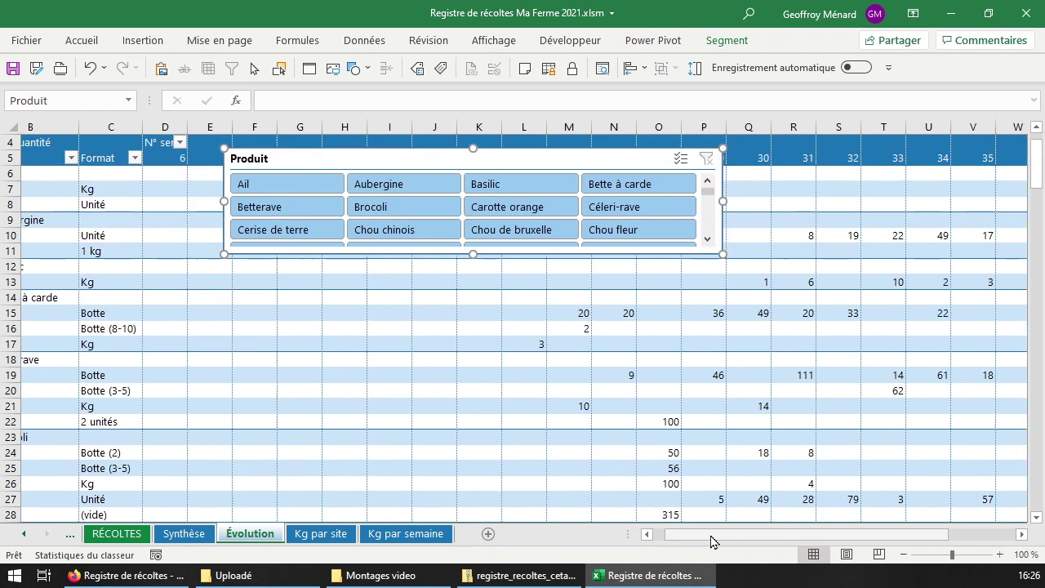
click(355, 186)
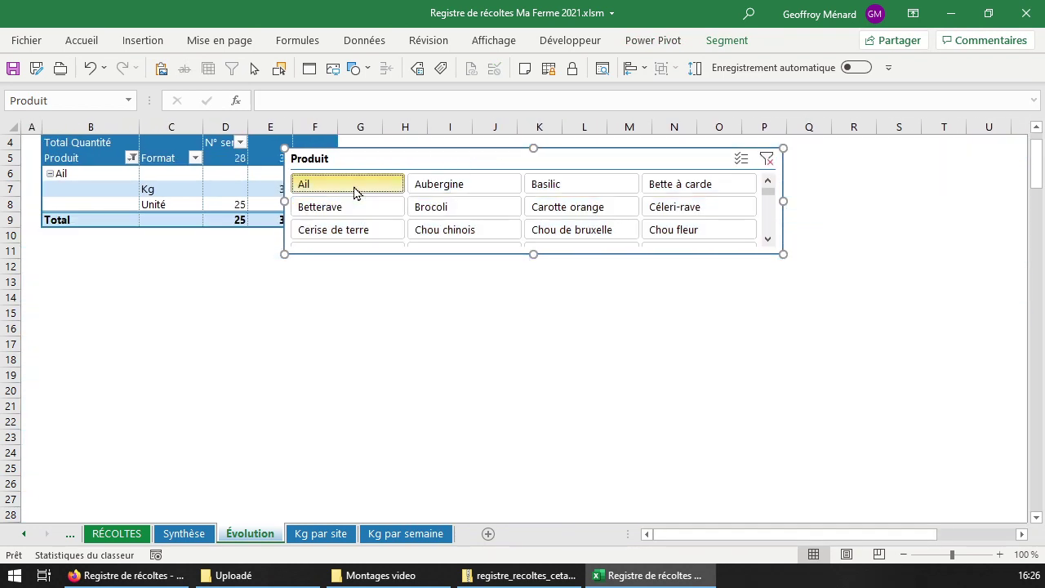
click(453, 188)
drag(546, 163, 752, 162)
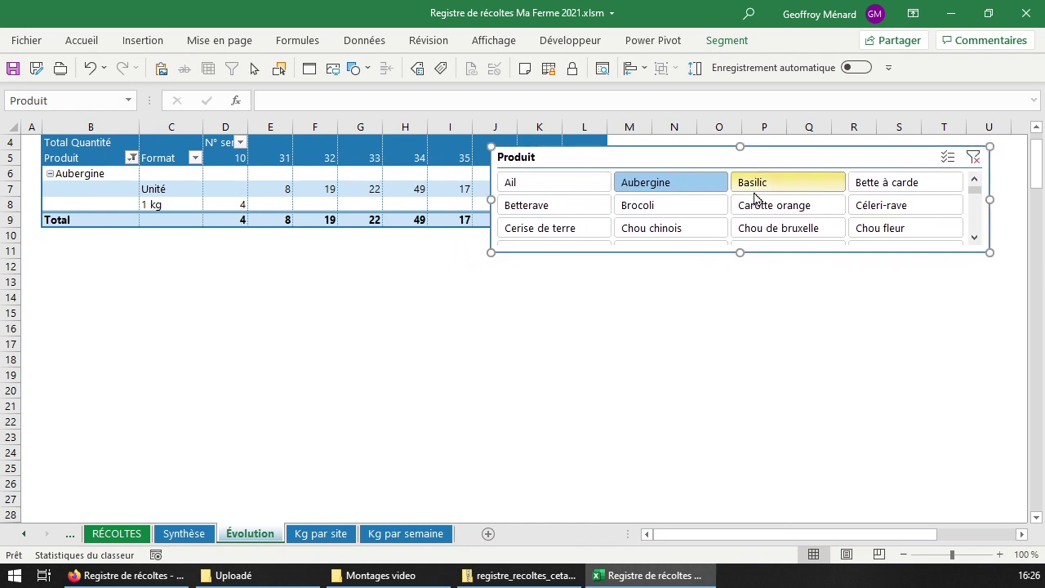
click(759, 185)
click(772, 209)
click(675, 207)
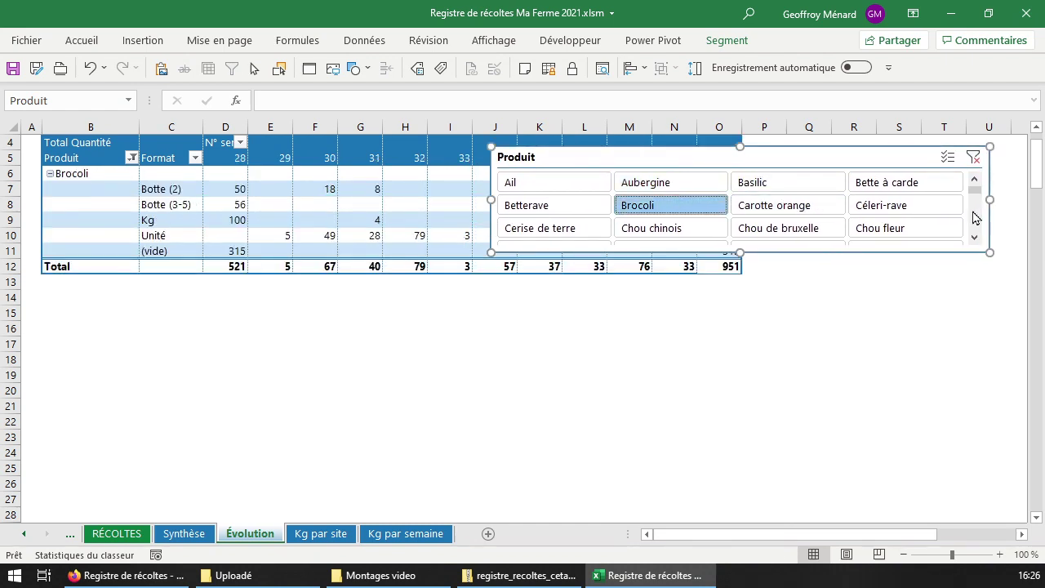
click(973, 158)
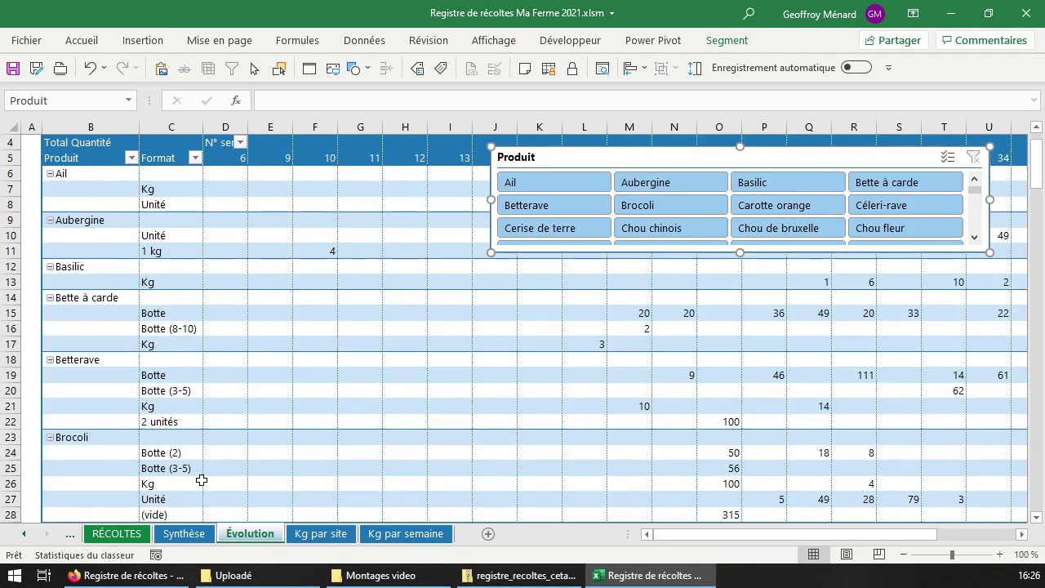
drag(814, 148, 825, 150)
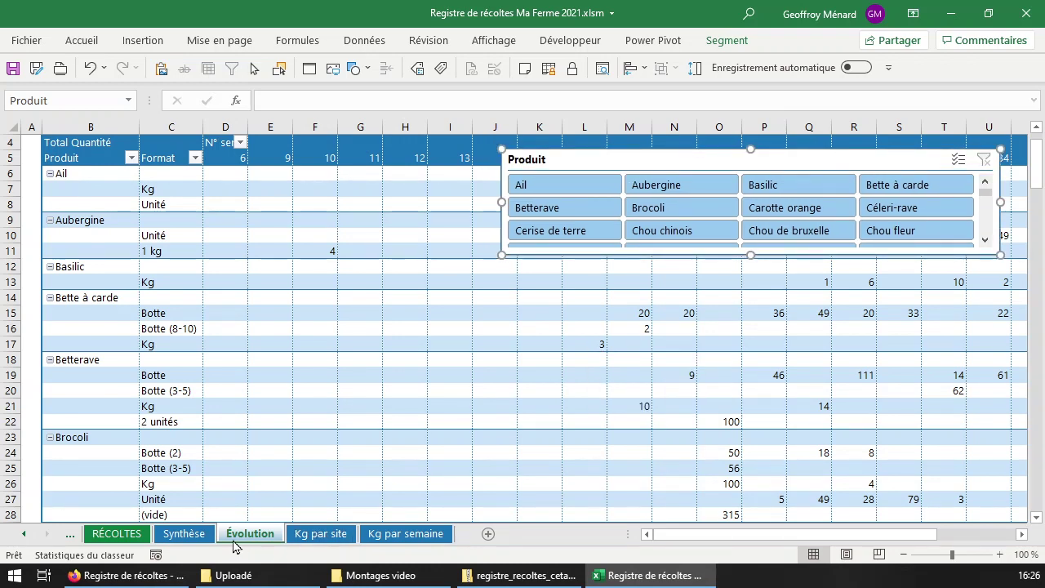
click(203, 543)
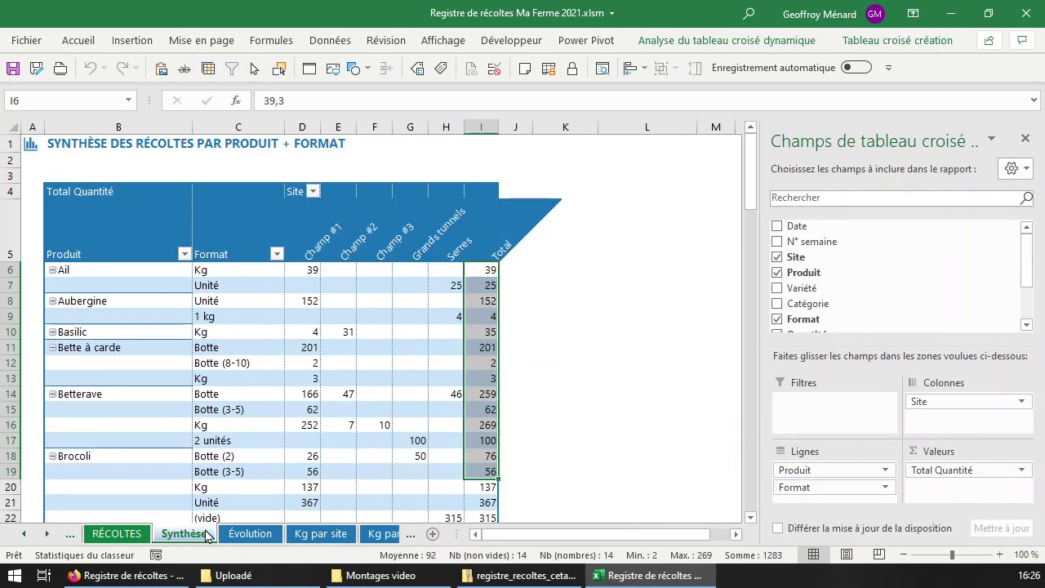
- Copy the Synthèse sheet and check Ail's quantities in categories #1, #2 and déclassé
drag(203, 542, 242, 539)
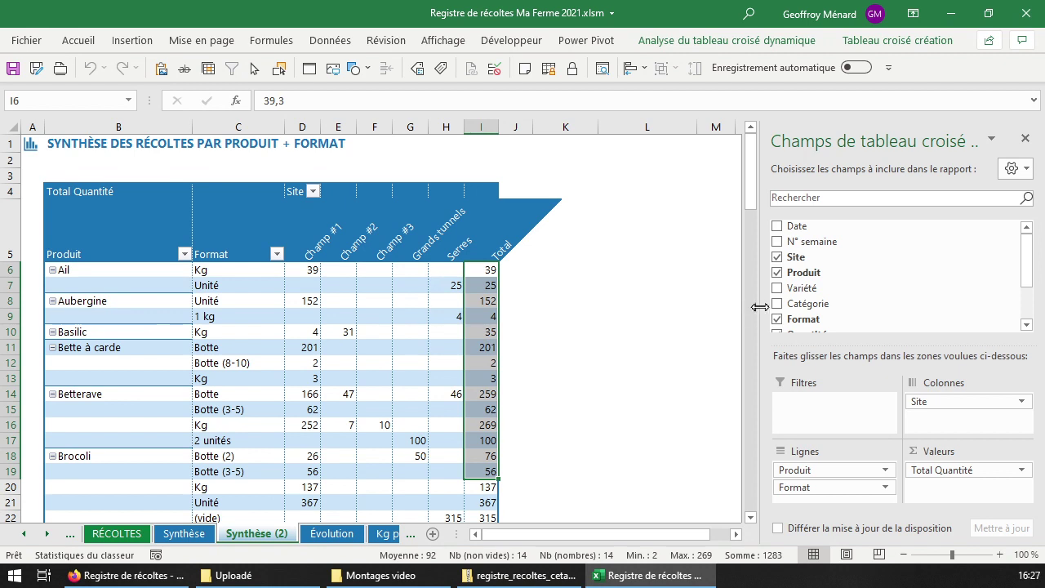
scroll(841, 313, down, 2)
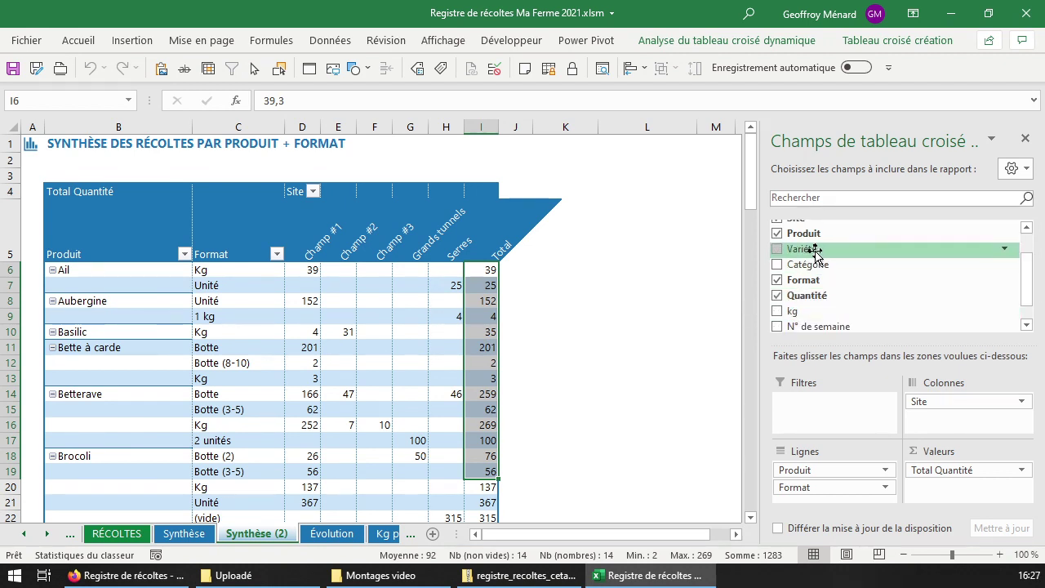
mouse_move(816, 254)
mouse_down()
mouse_move(870, 461)
mouse_move(931, 418)
mouse_move(887, 292)
mouse_up()
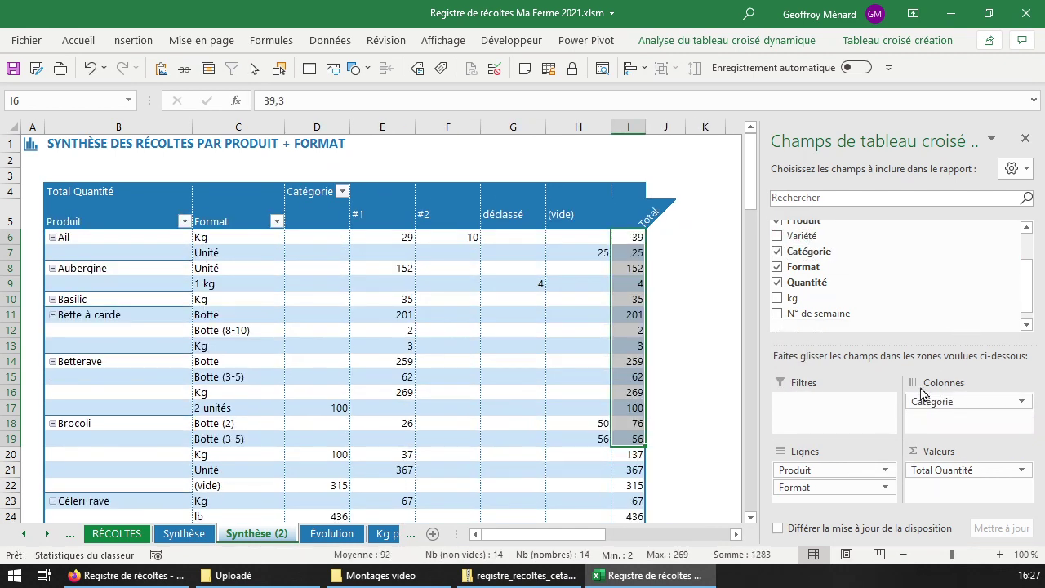
click(390, 236)
click(445, 237)
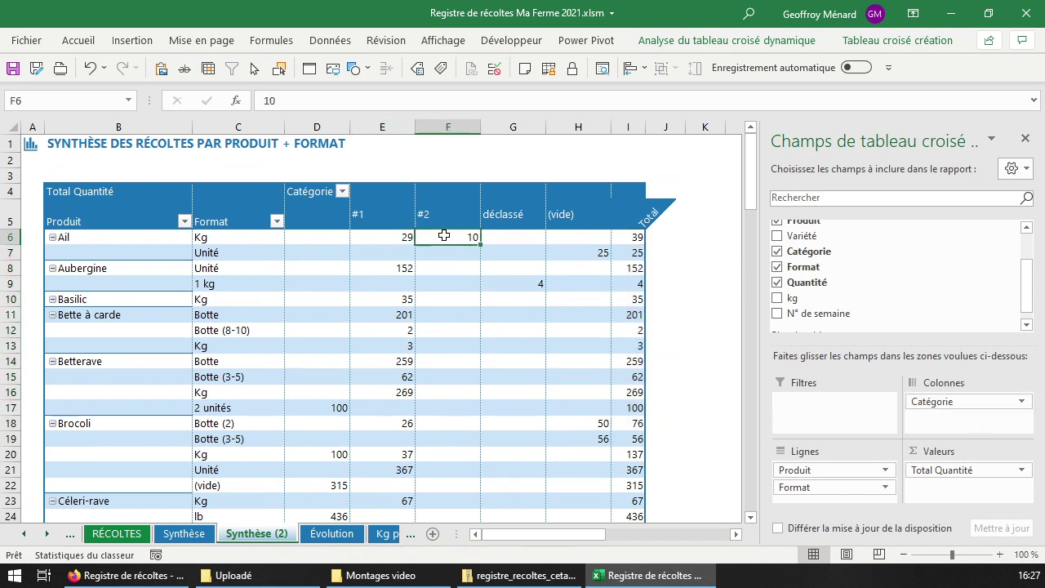
click(515, 238)
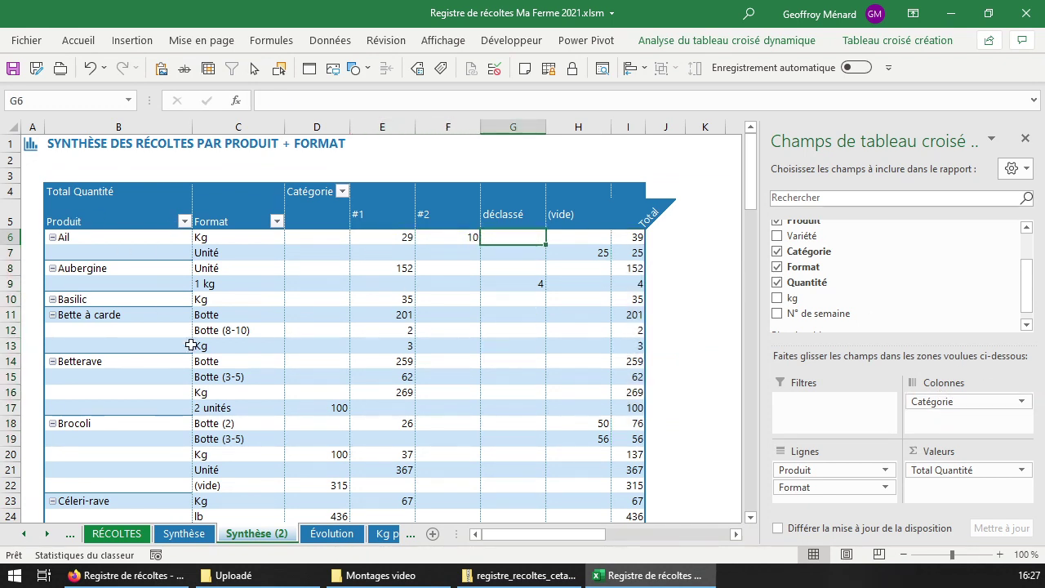
- Delete the Synthèse (2) copy and go to the Paramétrage sheet
click(23, 533)
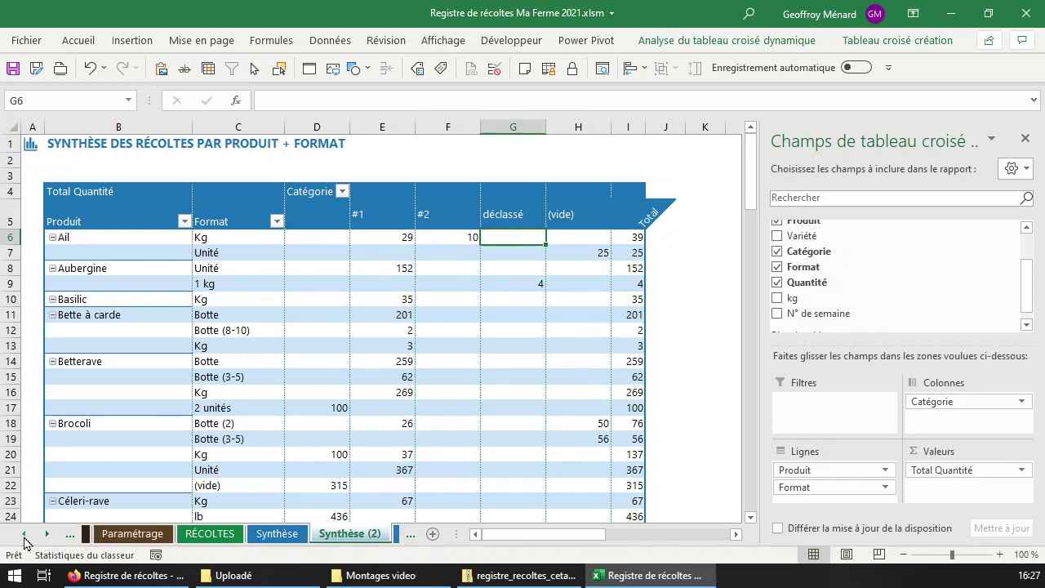
click(23, 534)
right_click(388, 545)
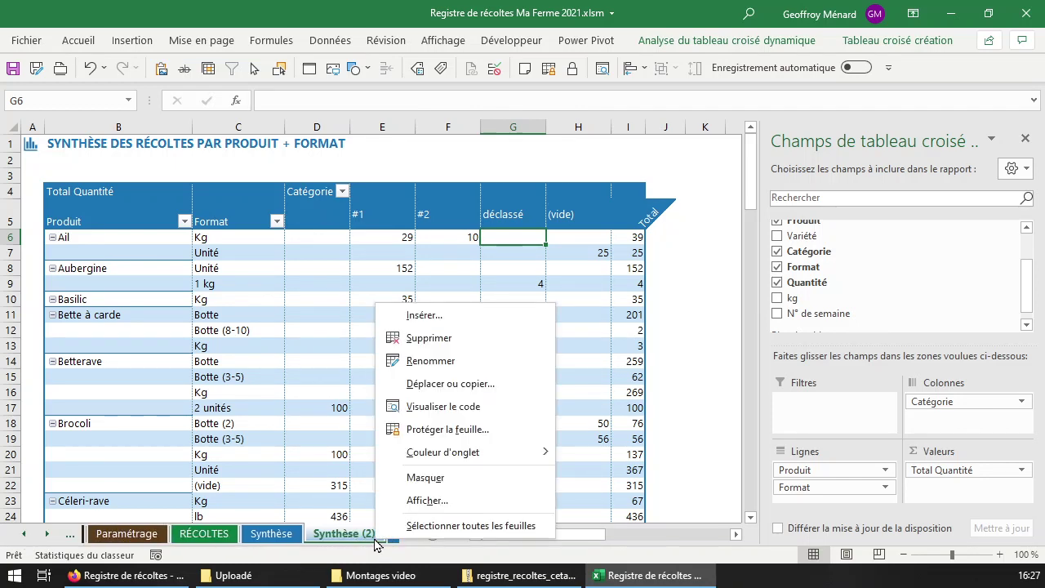
click(426, 335)
click(494, 334)
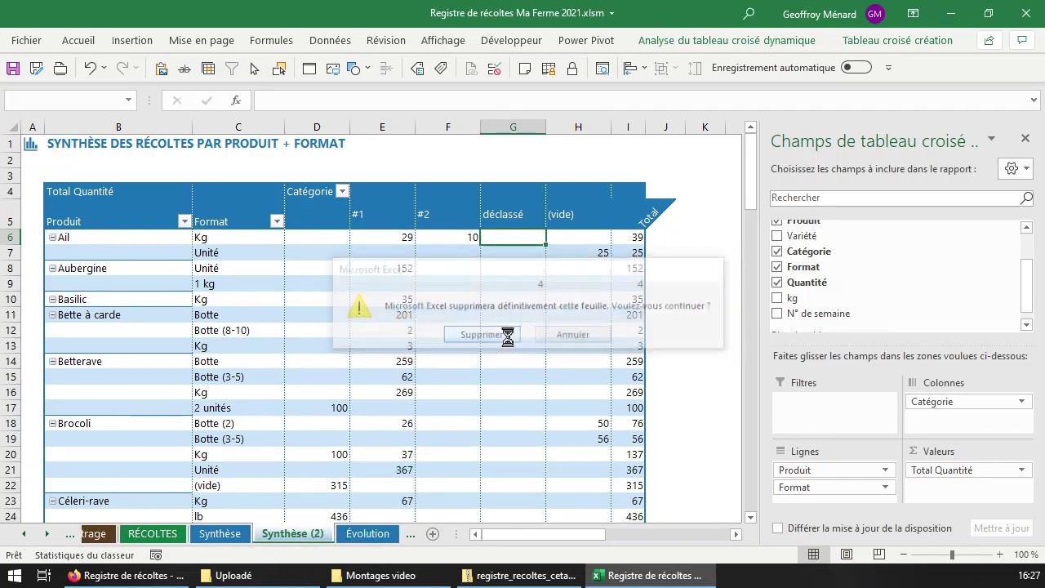
click(107, 539)
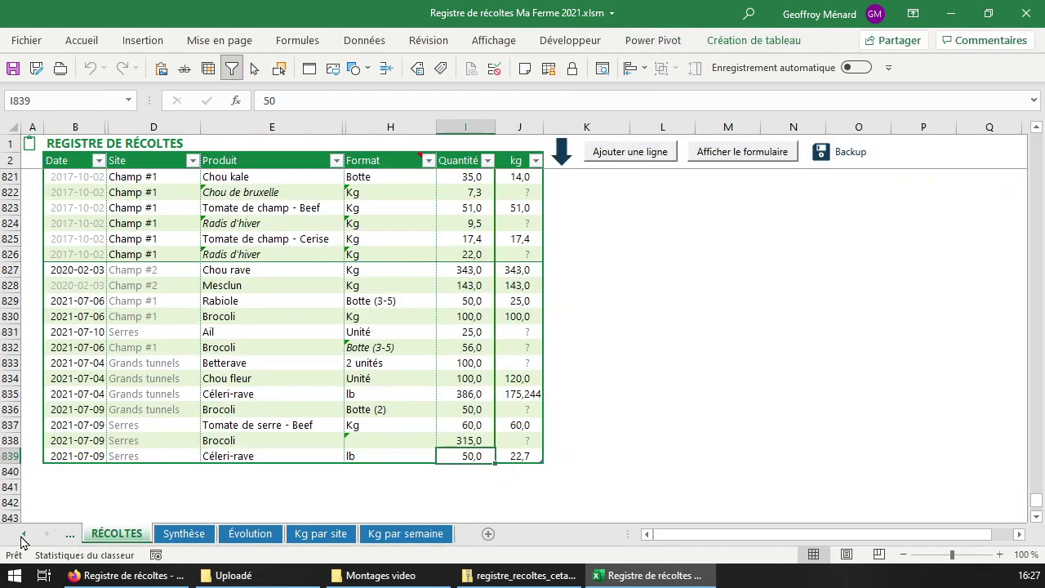
click(24, 533)
click(177, 534)
- Create a new analysis pivot named 'Produits par jour' on a sheet named 'produit jour'
scroll(110, 486, down, 4)
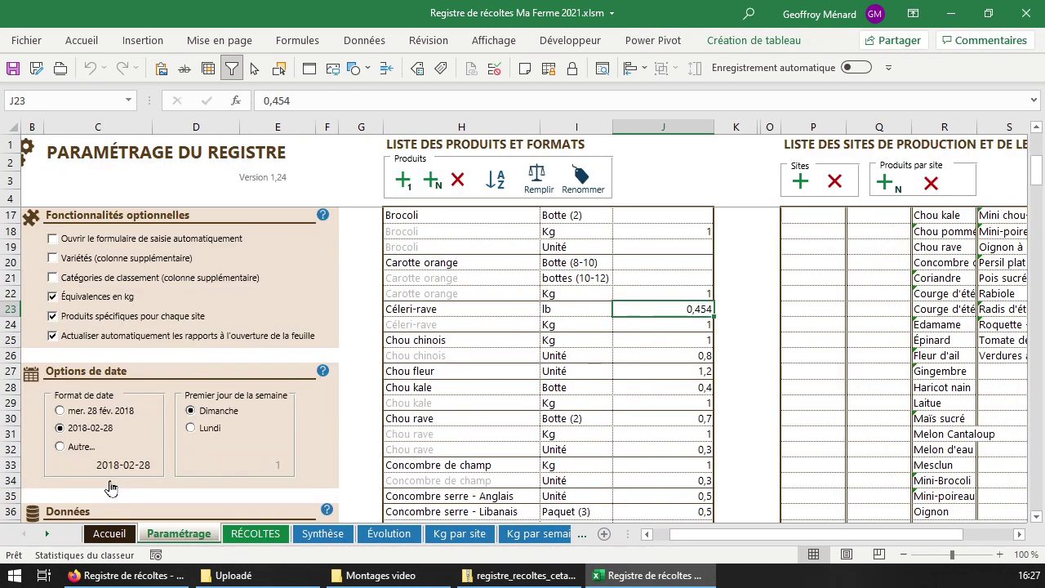
scroll(139, 437, down, 2)
click(121, 457)
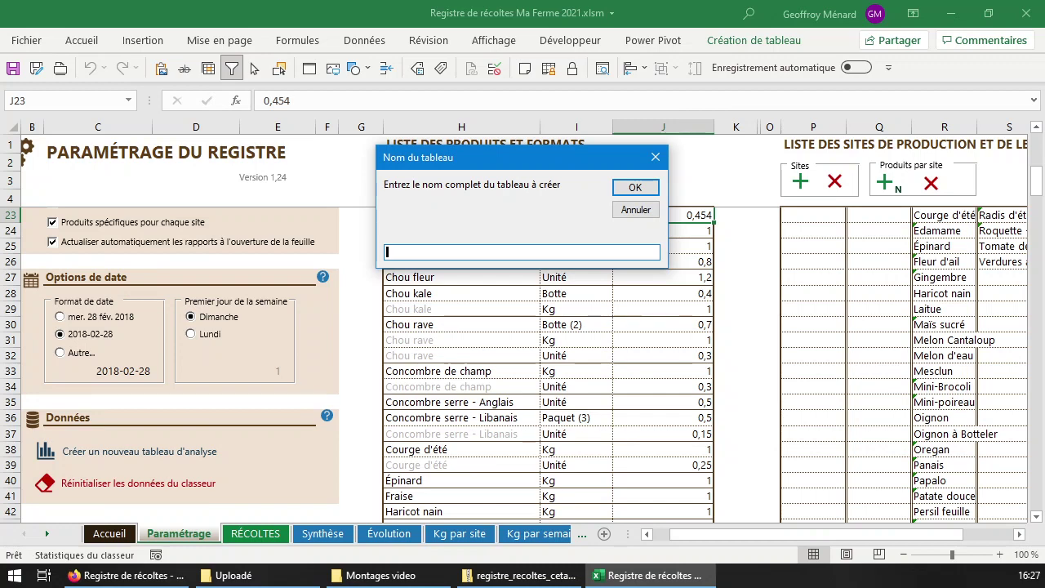
text(Produits)
text( par jour)
key(Return)
text(produit jour)
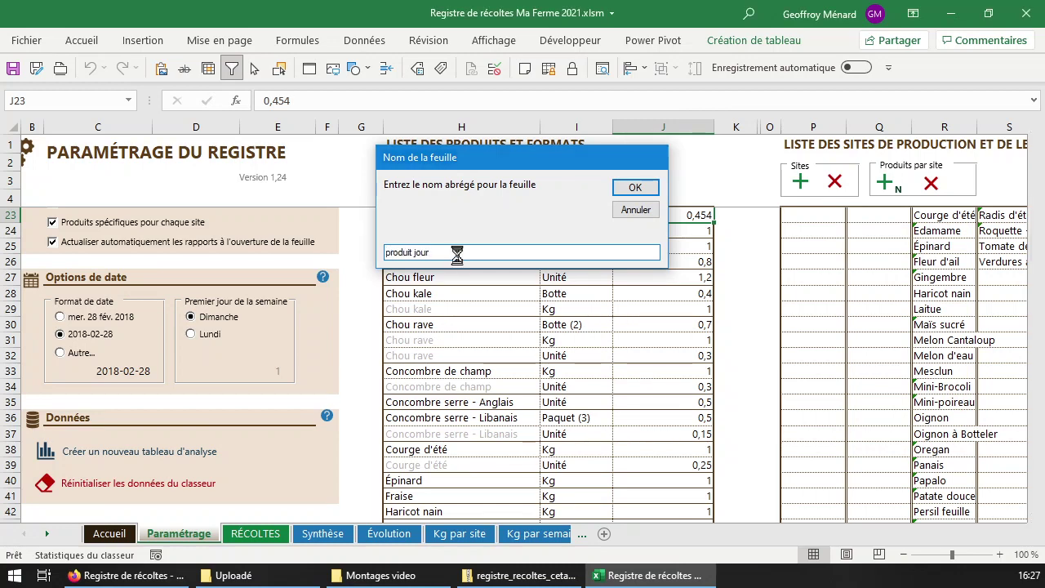
key(Return)
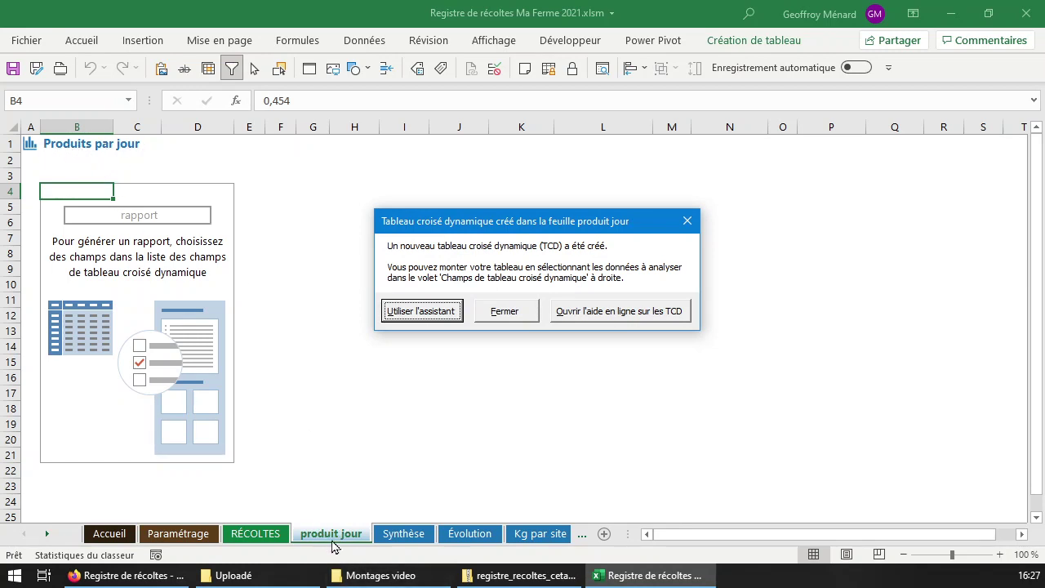
drag(500, 231, 506, 238)
- In the pivot assistant, choose Quantités, Produits + Formats rows and Semaines columns
click(454, 321)
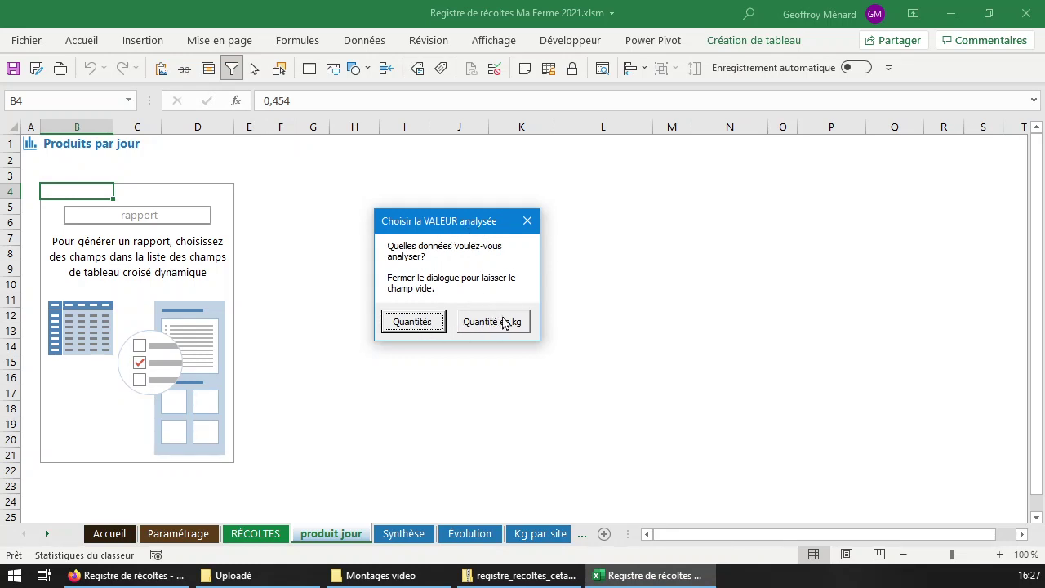
click(415, 323)
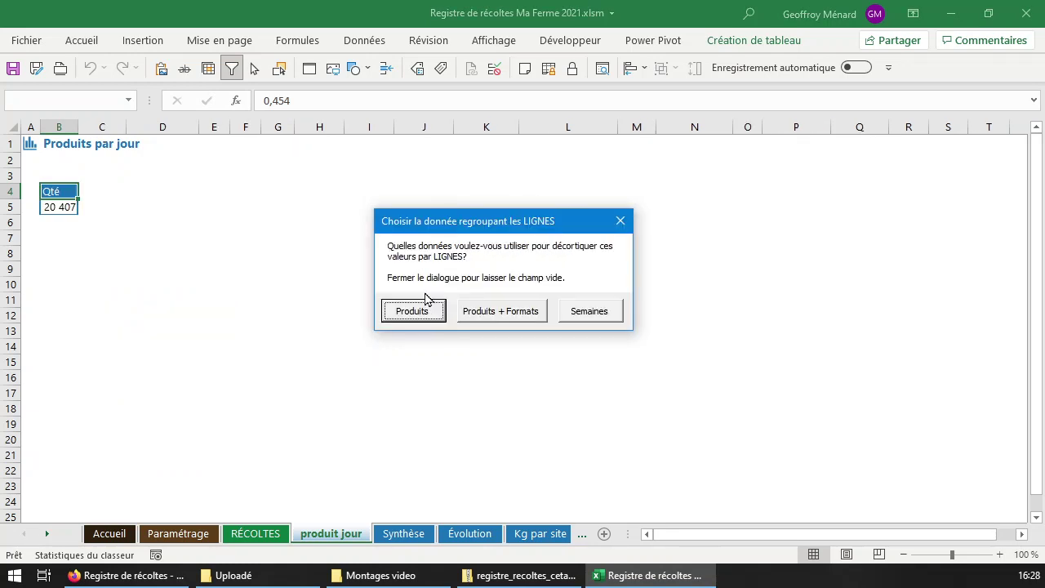
click(511, 317)
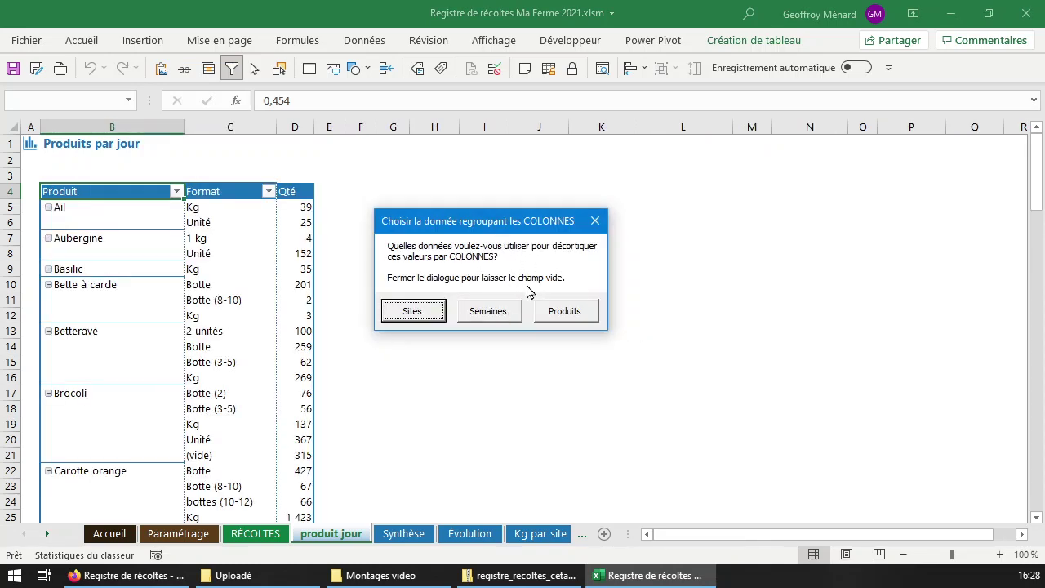
click(502, 318)
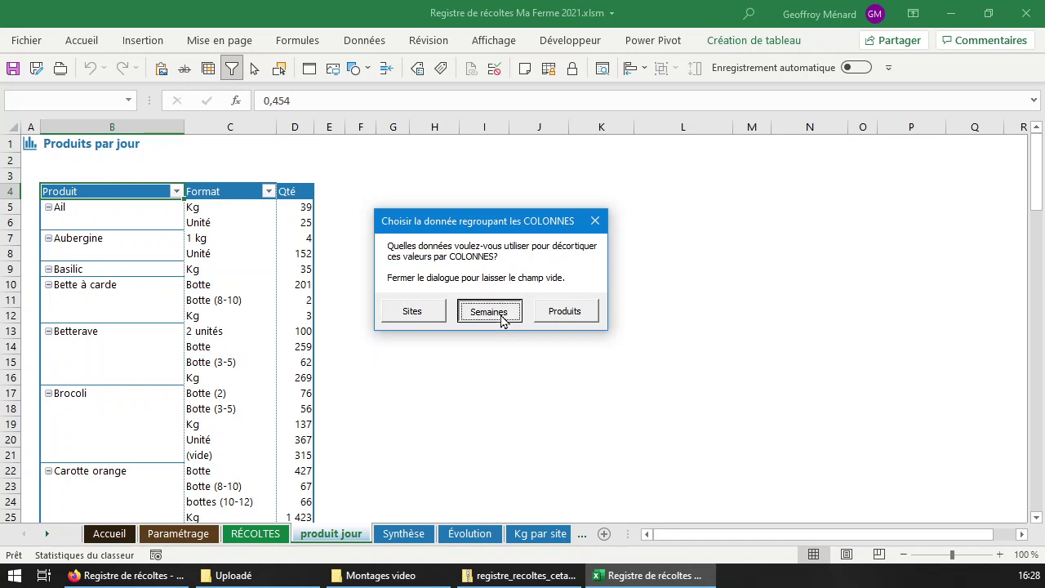
click(503, 318)
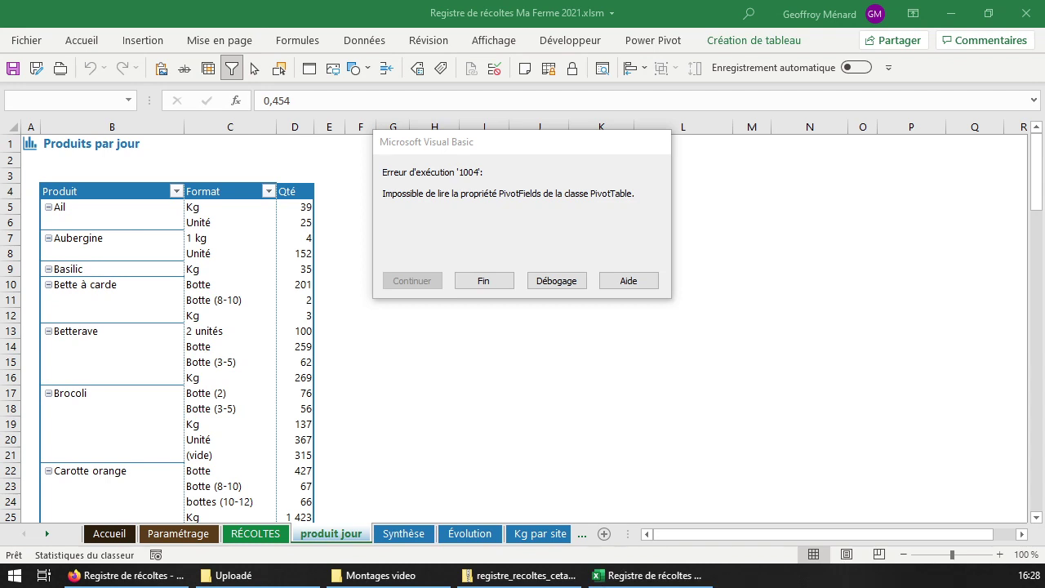
- Dismiss the macro error, close the totals prompt without totals, and finish the setup
key(F5)
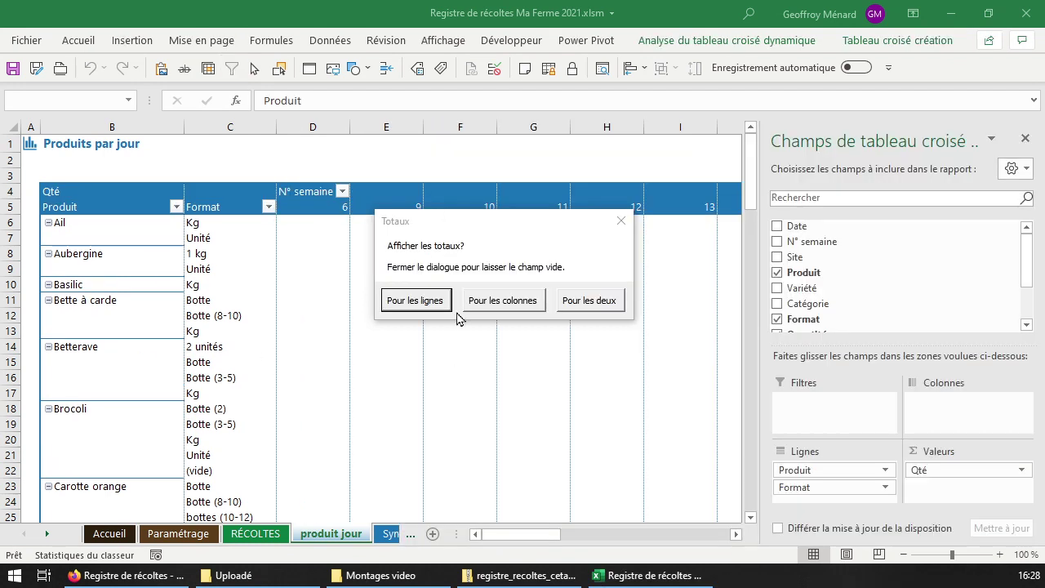
click(490, 232)
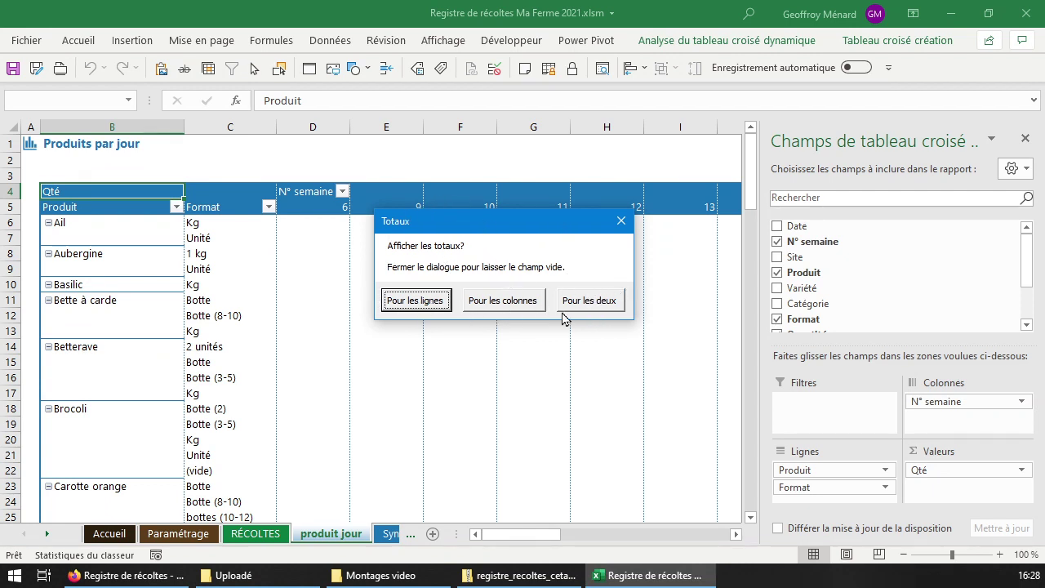
click(622, 224)
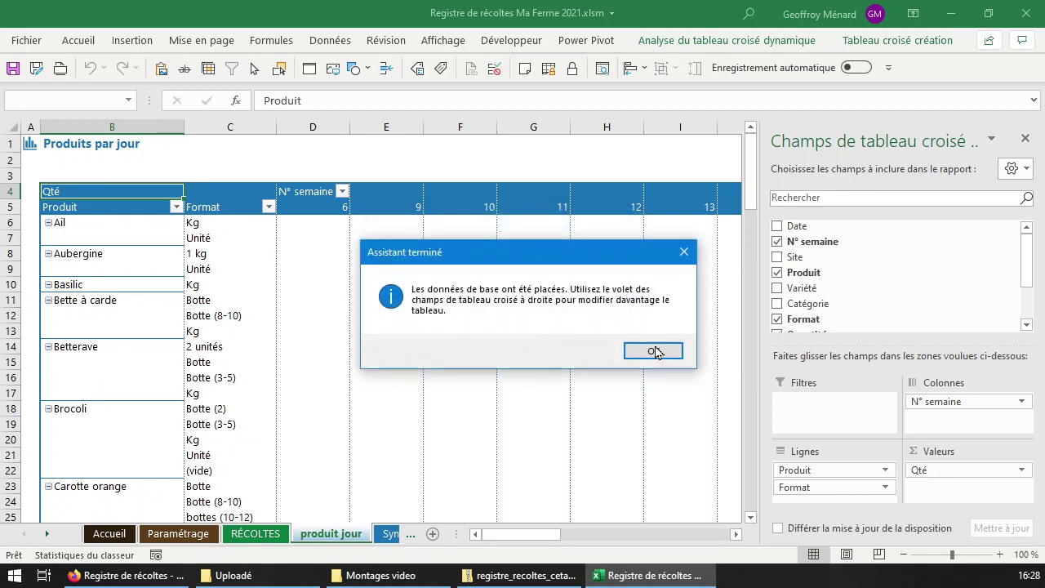
click(661, 349)
click(325, 209)
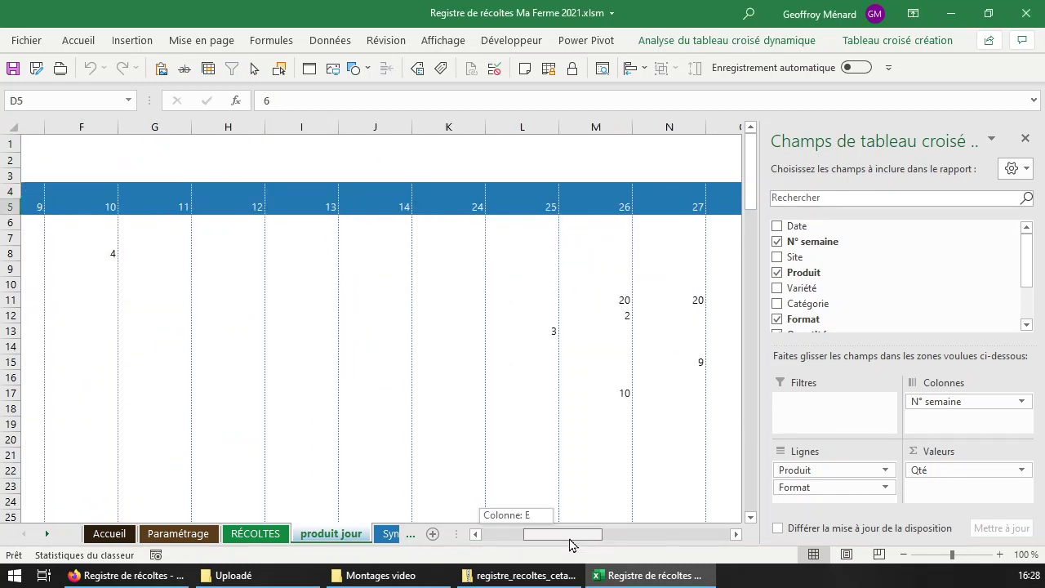
- Narrow every column, then widen the Produit and Format columns to fit their labels
drag(494, 536, 495, 536)
click(20, 131)
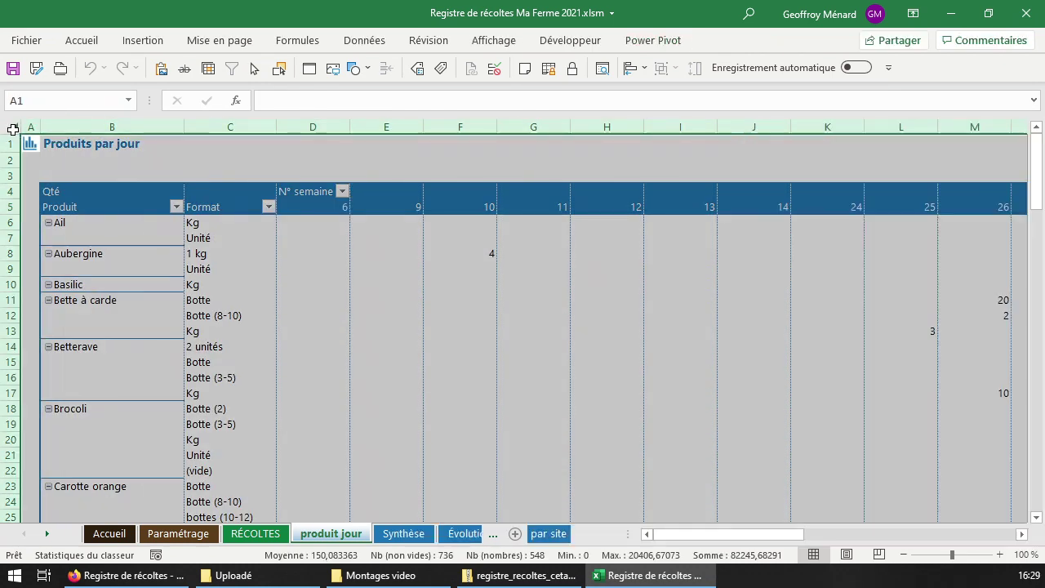
mouse_move(339, 126)
mouse_down()
mouse_move(295, 127)
mouse_move(351, 126)
mouse_up()
click(98, 272)
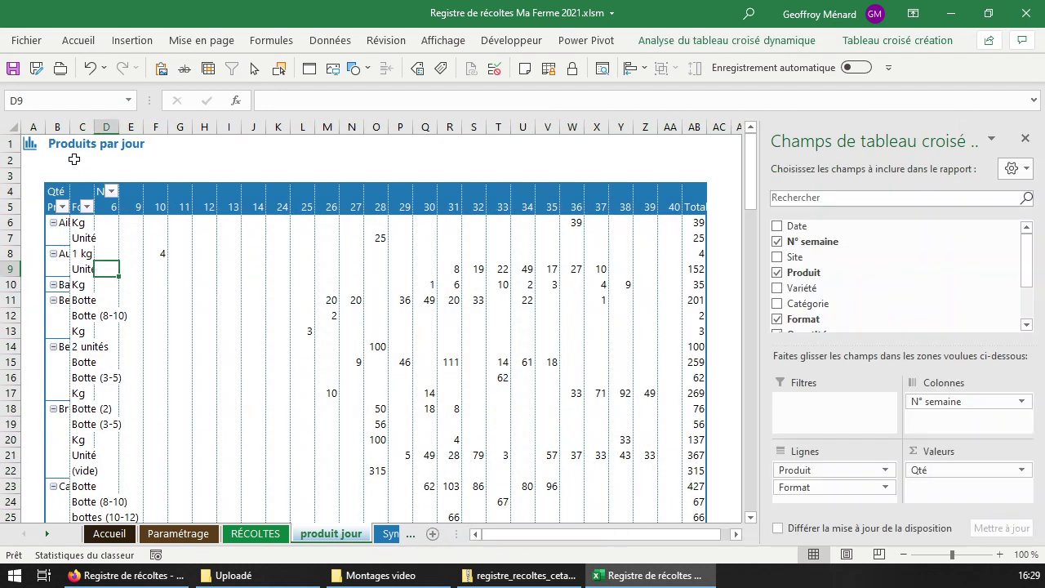
mouse_move(69, 127)
mouse_down()
mouse_move(167, 143)
mouse_move(249, 128)
mouse_up()
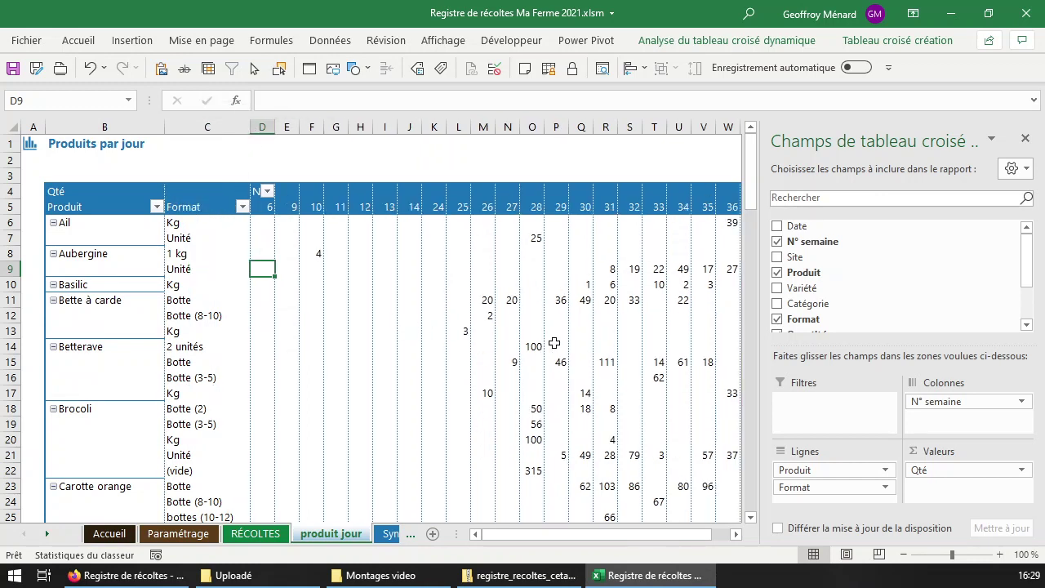
click(600, 300)
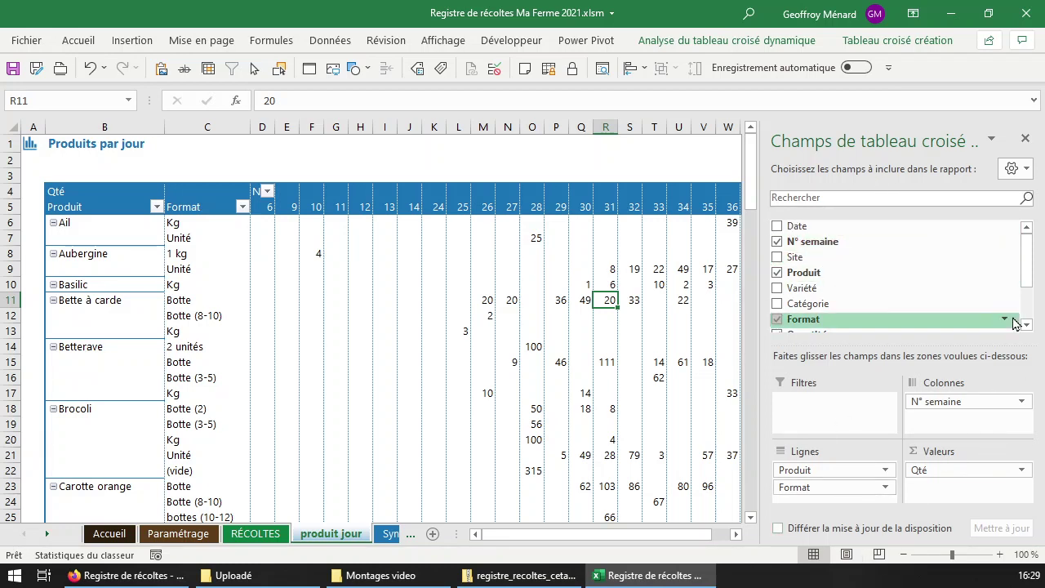
scroll(226, 182, down, 1)
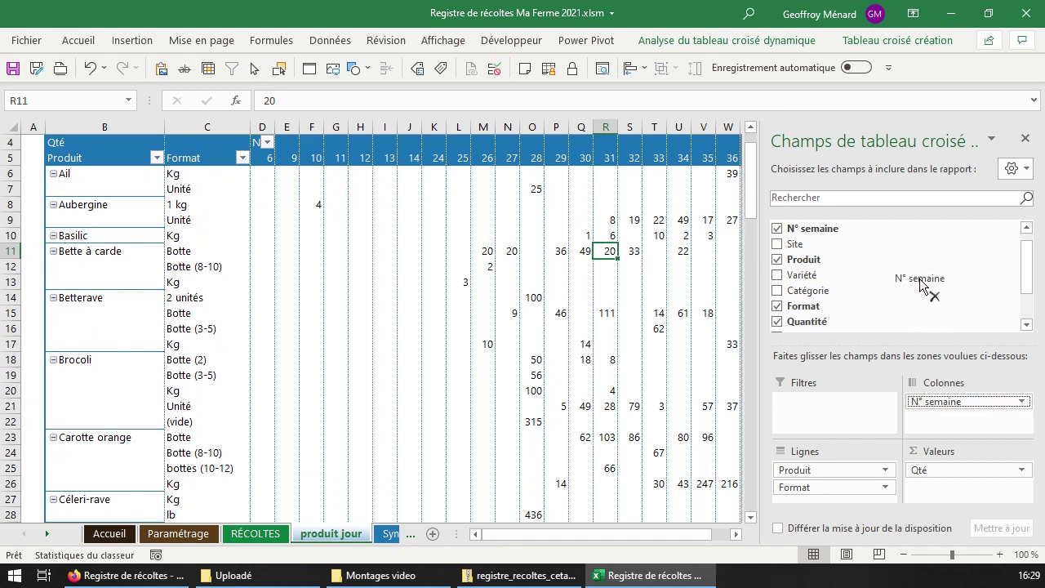
drag(987, 404, 923, 277)
mouse_move(1027, 264)
mouse_down()
mouse_move(1030, 321)
mouse_move(1032, 256)
mouse_up()
drag(910, 225, 938, 406)
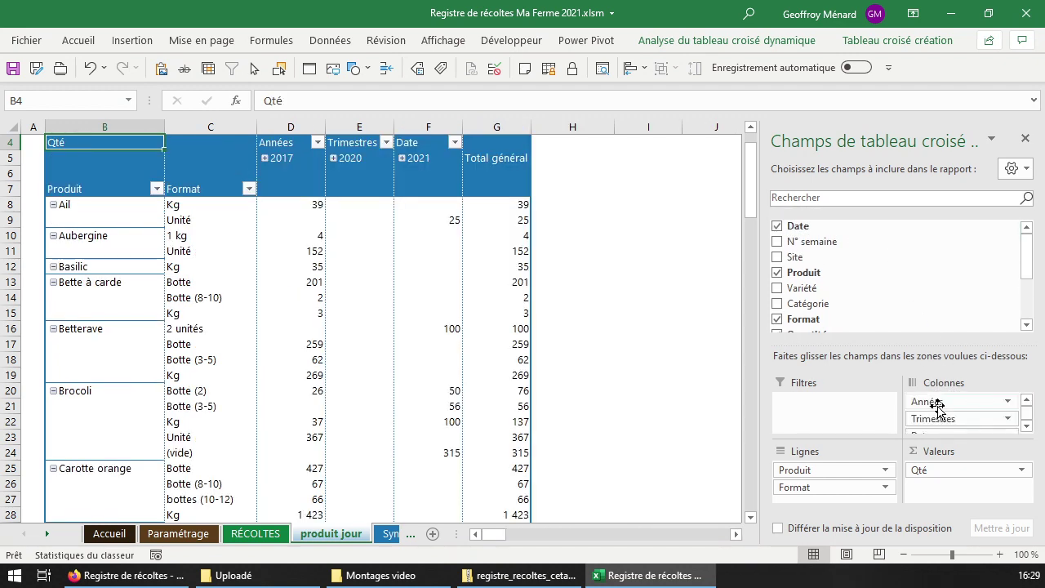
click(333, 158)
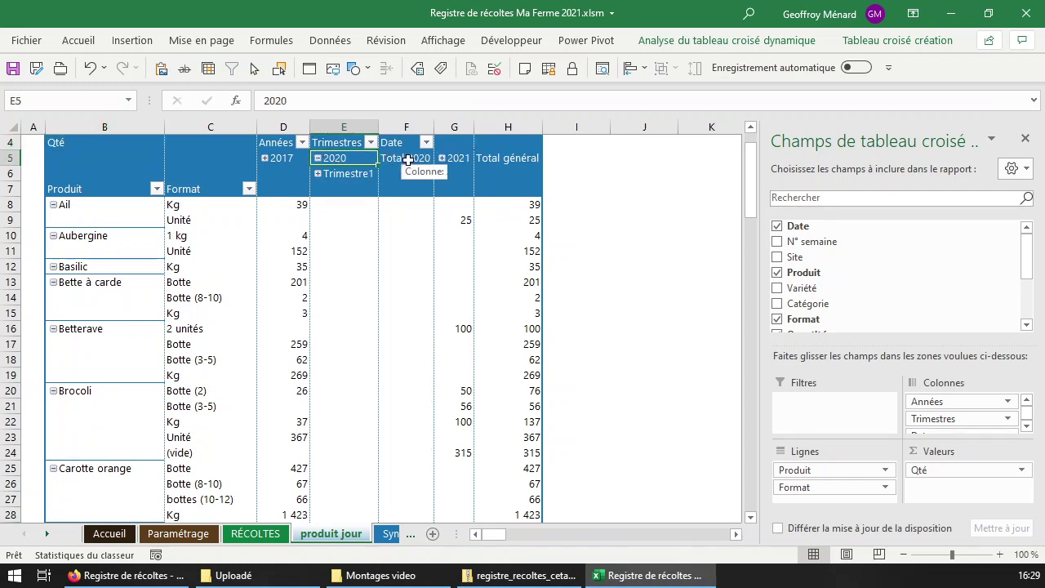
click(318, 158)
drag(927, 401, 947, 318)
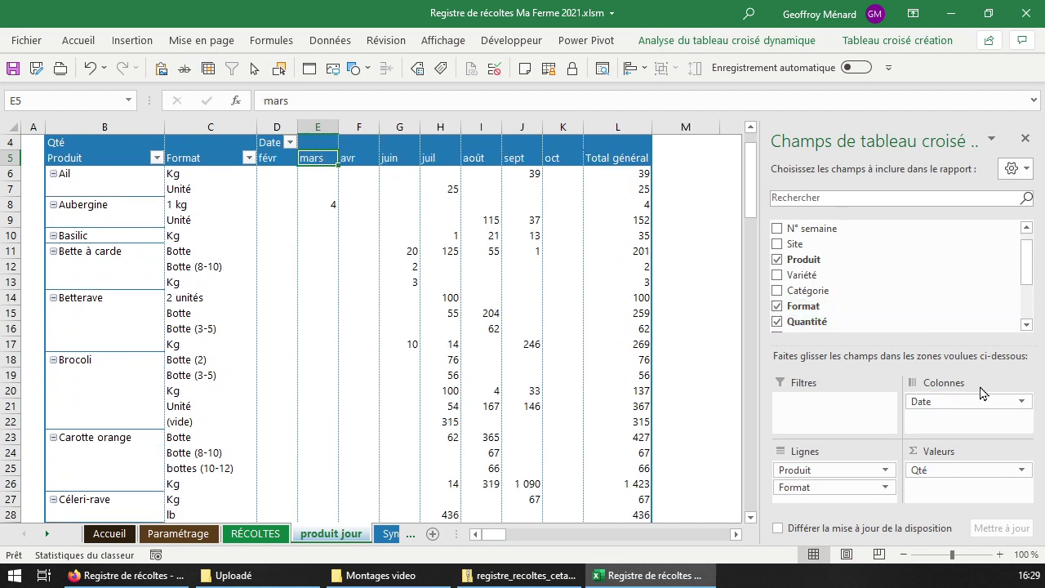
right_click(474, 155)
click(554, 366)
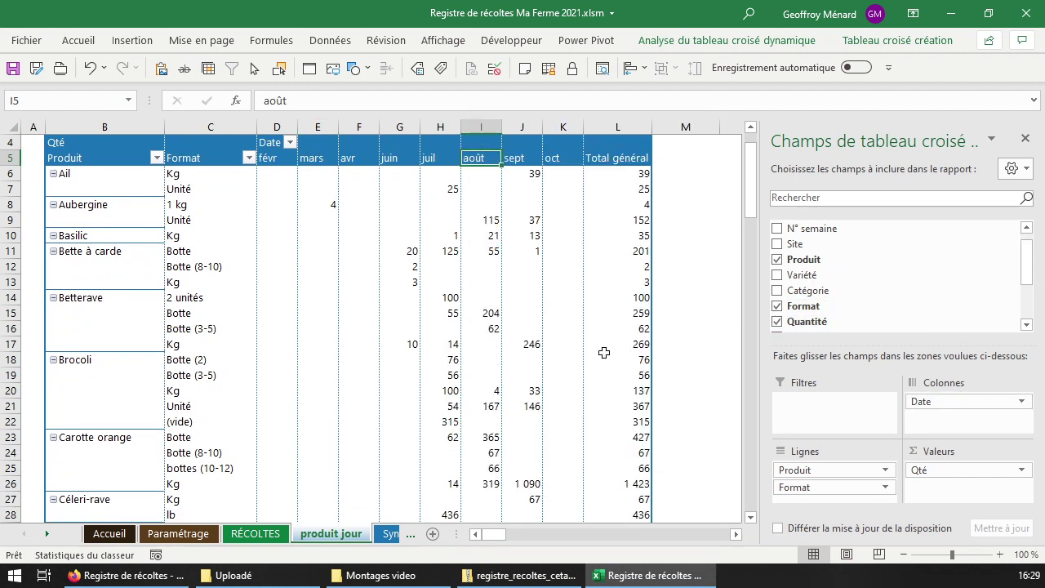
click(292, 159)
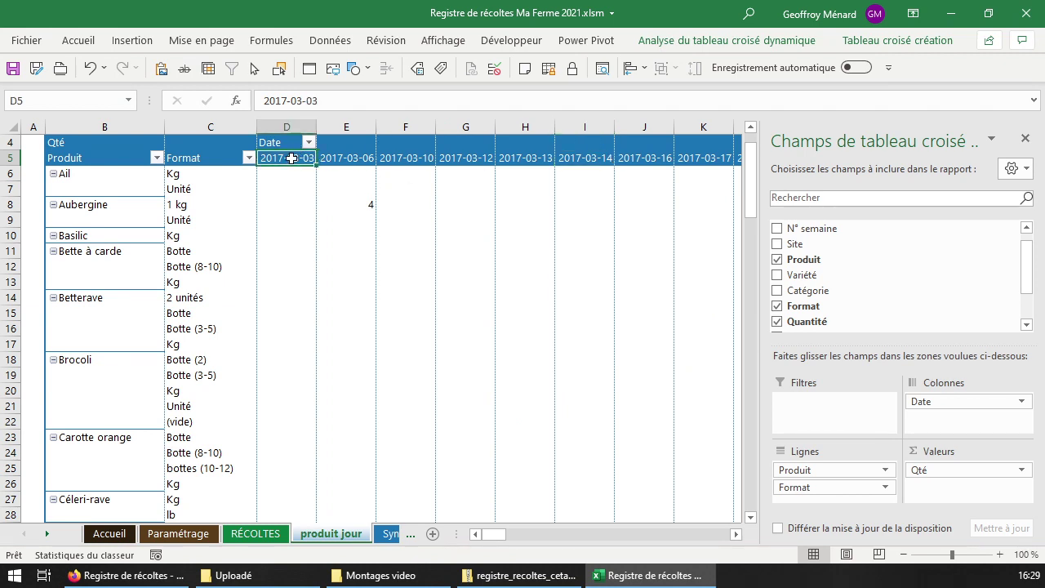
key(Right)
key(Right)
key(Right)
key(Right)
key(Right)
key(Right)
key(Right)
key(Right)
key(Right)
key(Right)
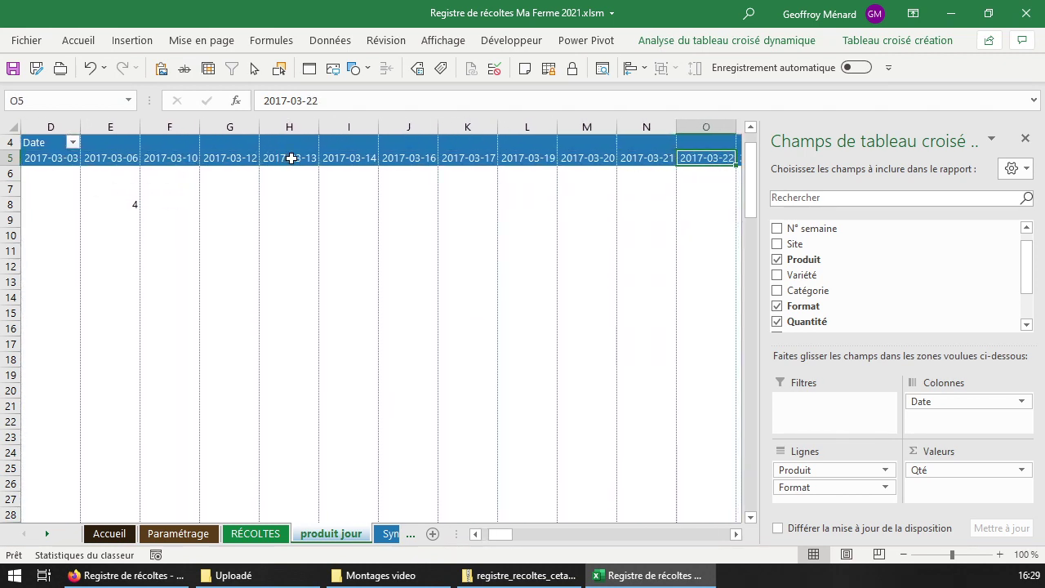
key(Right)
key(Right)
key(Right)
key(Right)
key(Right)
key(Right)
key(Right)
key(Right)
key(Right)
key(Right)
key(Right)
key(Right)
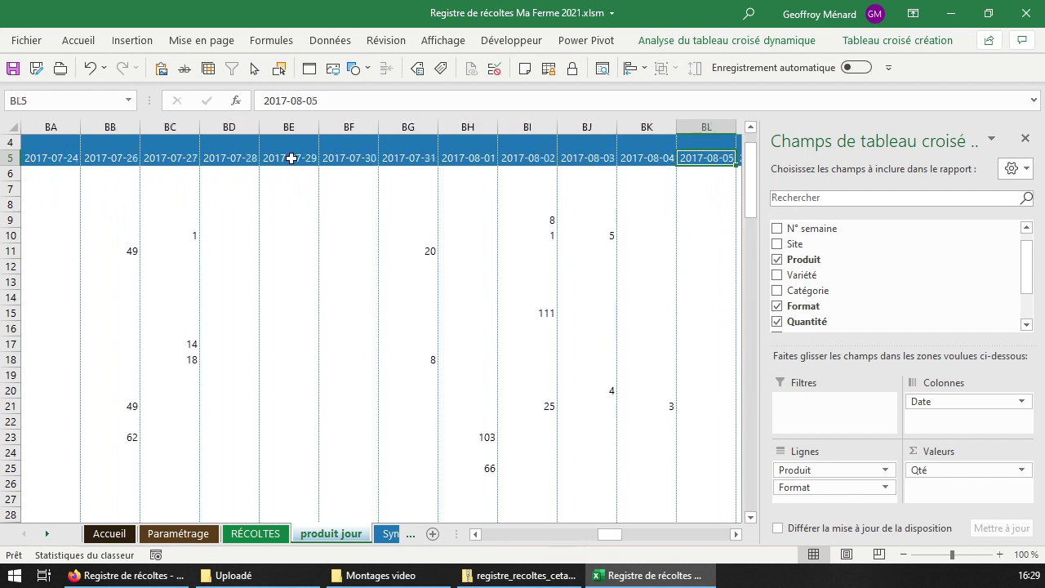
key(Right)
key(Right)
key(Right)
key(Right)
key(Right)
key(Right)
key(Right)
key(Right)
key(Right)
key(Right)
key(Right)
key(Right)
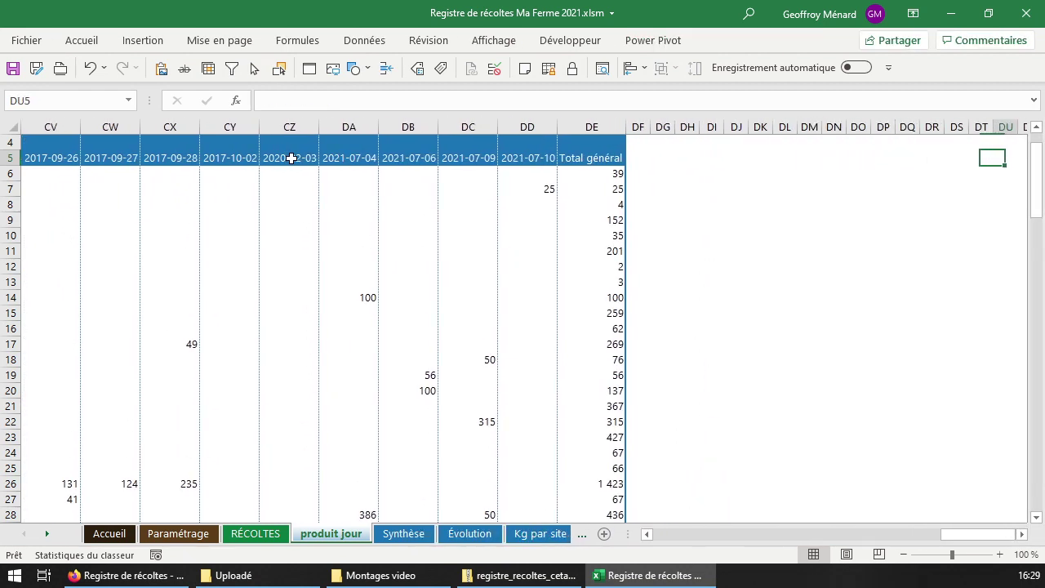
key(Left)
key(Left)
key(Left)
key(Left)
key(Left)
key(Left)
key(Left)
key(Left)
key(Left)
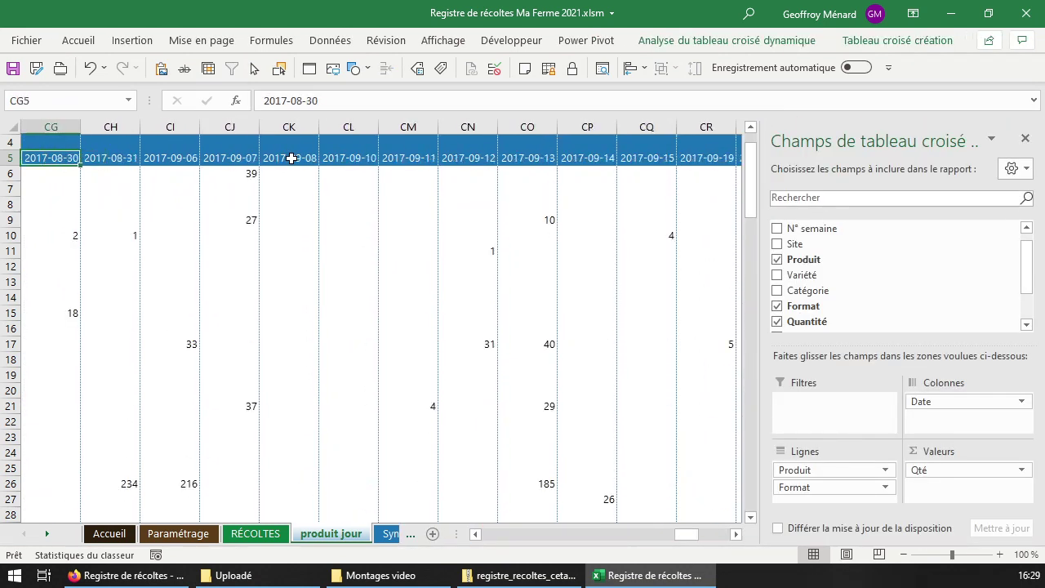
key(ctrl+Home)
click(141, 191)
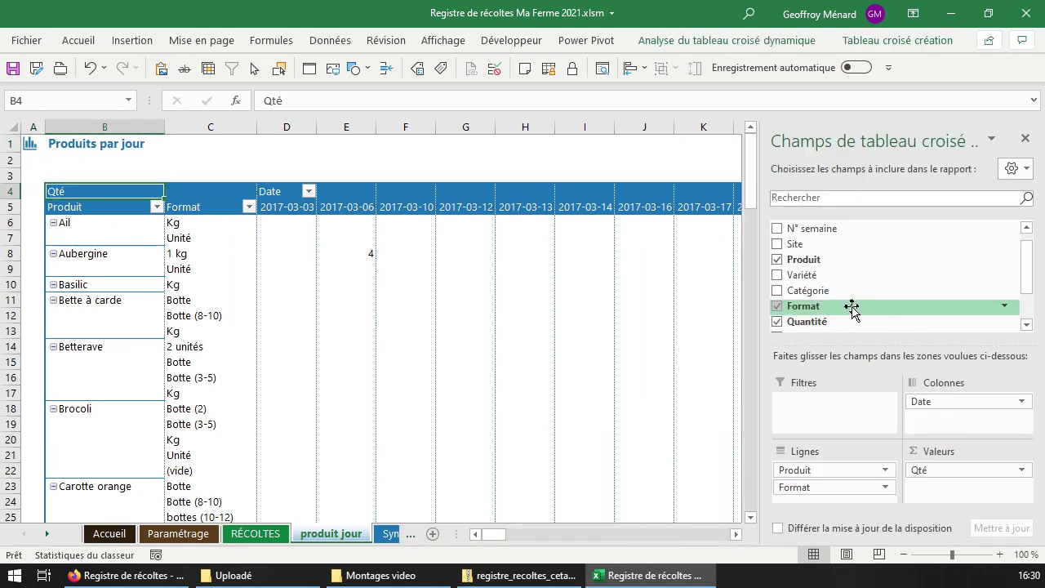
- Remove Date from Colonnes and order the Lignes fields as Produit, Variété, Format
drag(1030, 261, 1031, 296)
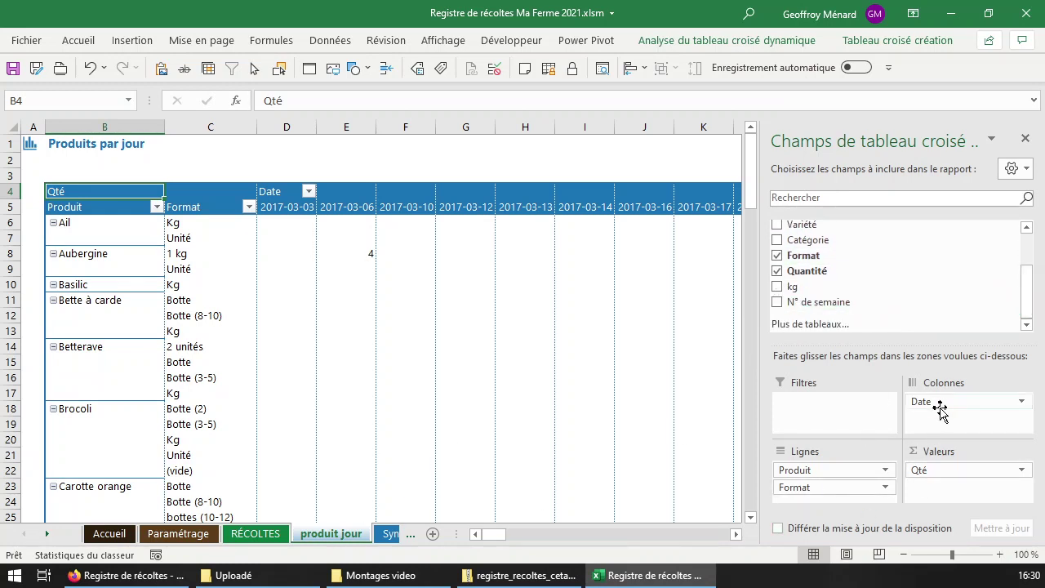
mouse_move(931, 402)
mouse_down()
mouse_move(927, 227)
mouse_move(884, 289)
mouse_up()
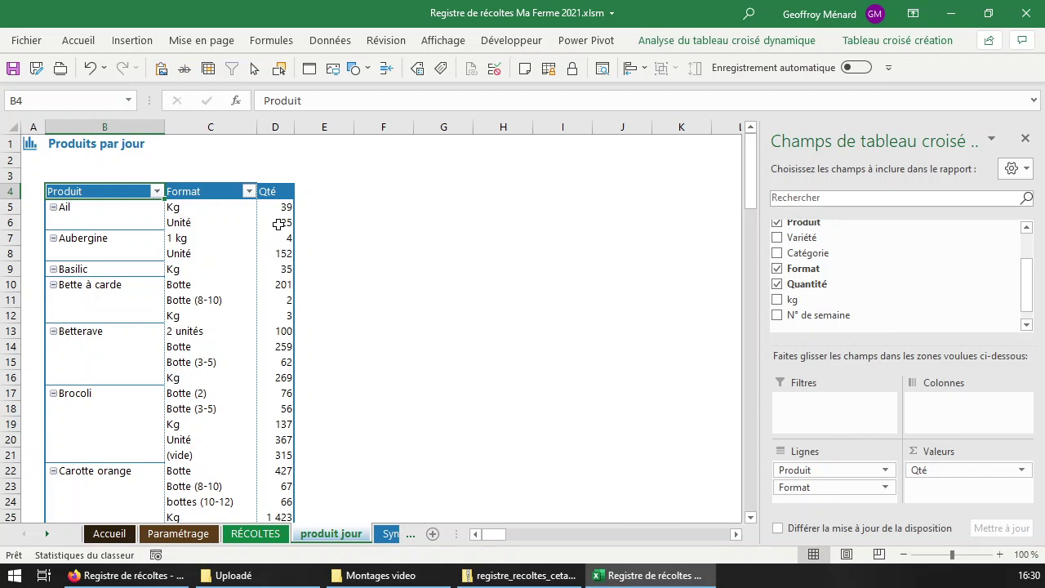
drag(1030, 290, 1031, 282)
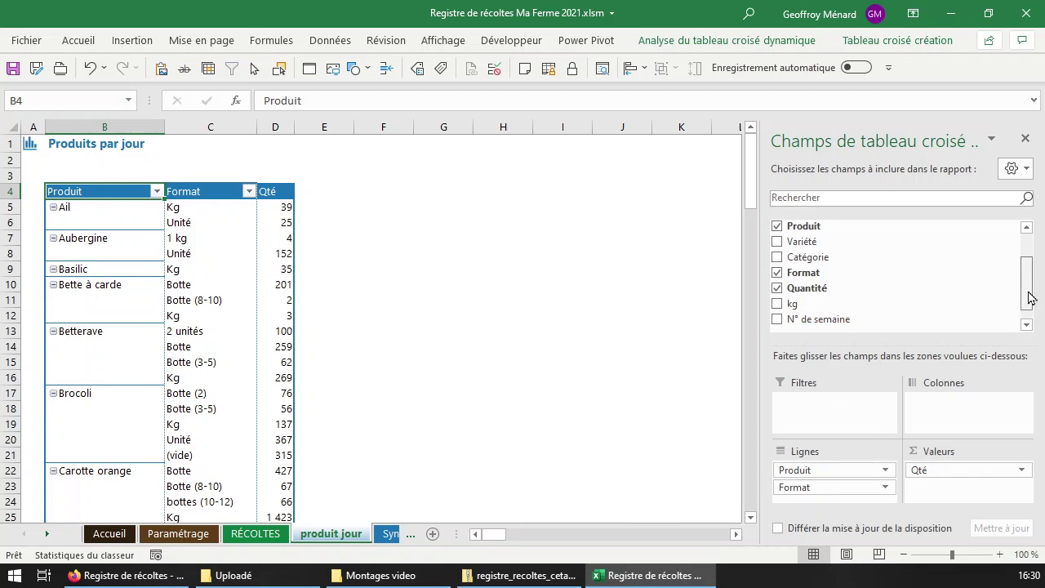
drag(804, 248, 827, 497)
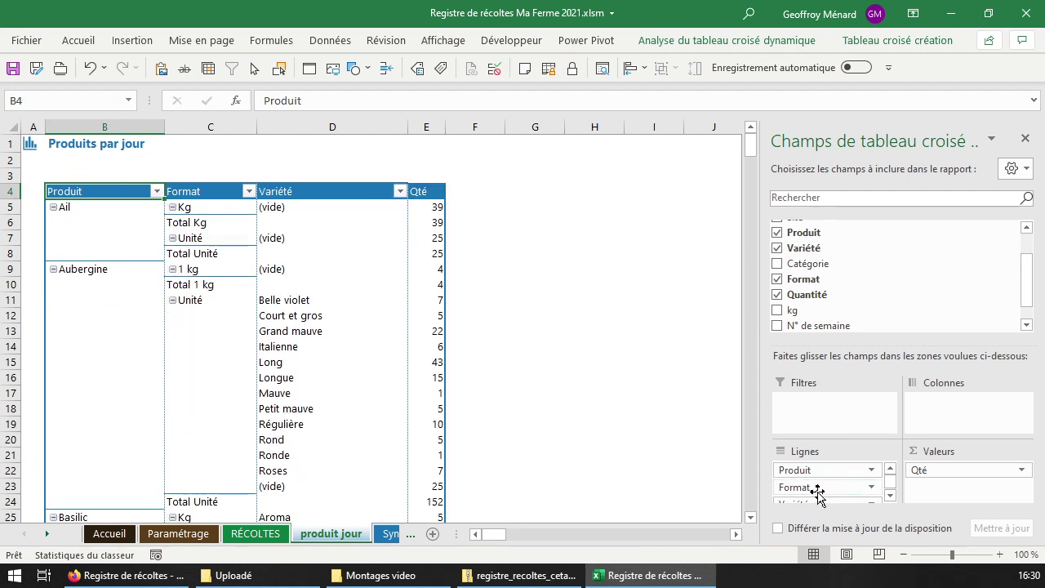
mouse_move(818, 493)
mouse_down()
mouse_move(842, 508)
mouse_move(835, 500)
mouse_up()
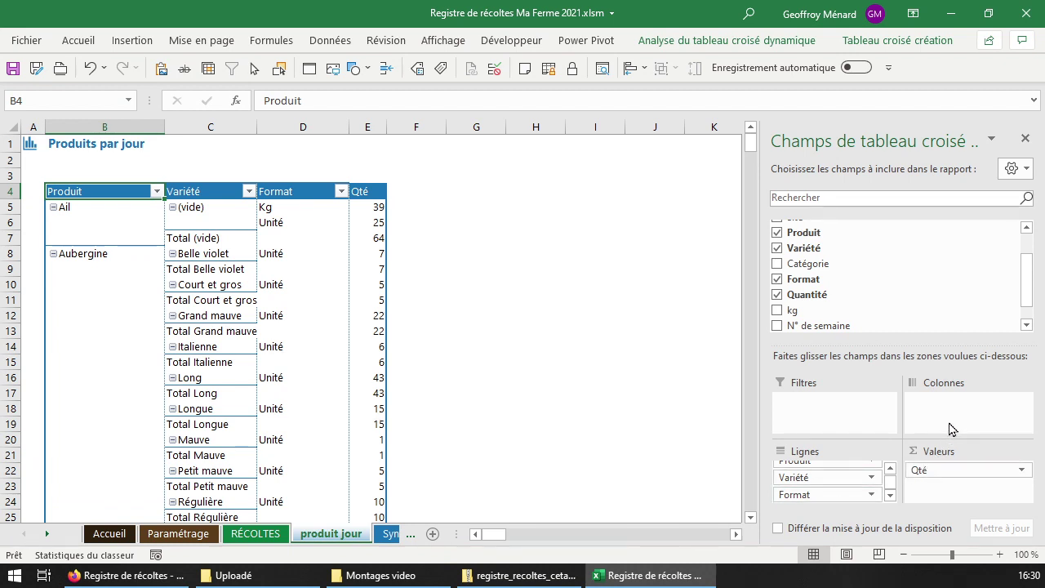
click(302, 272)
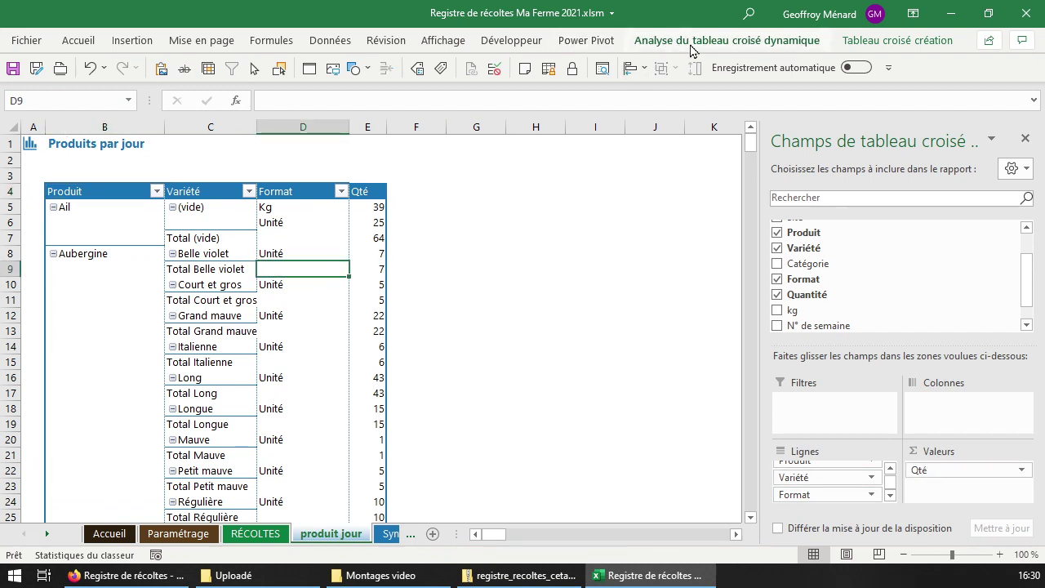
- Insert a Produit slicer beside the pivot and filter it to Aubergine
click(759, 46)
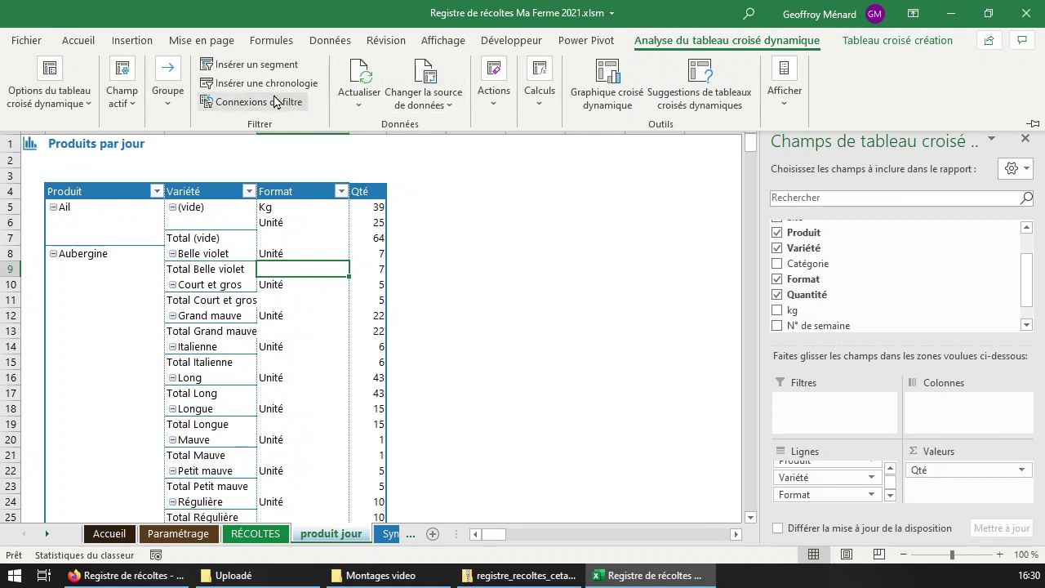
click(260, 67)
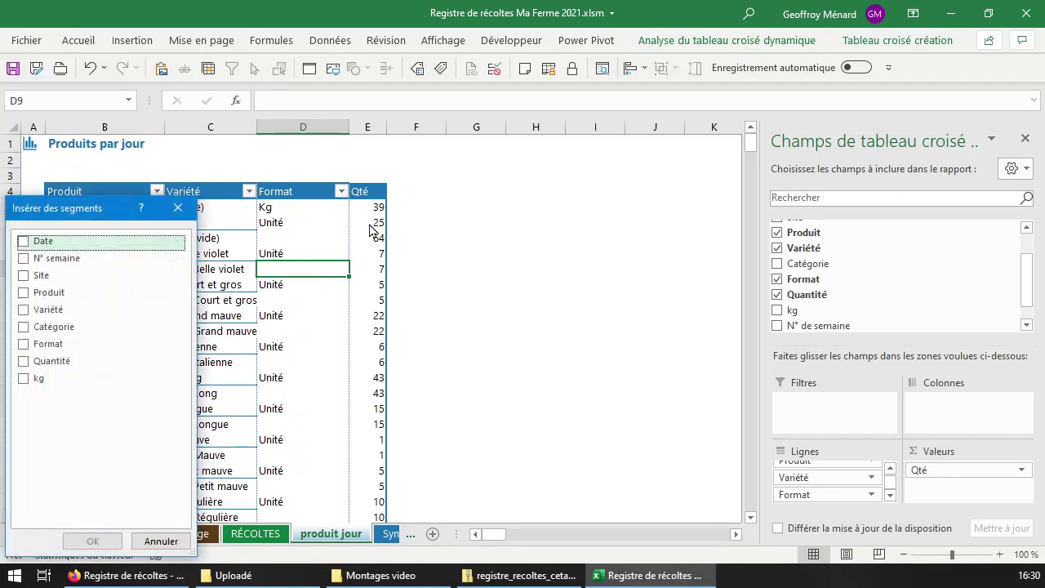
click(24, 293)
click(92, 541)
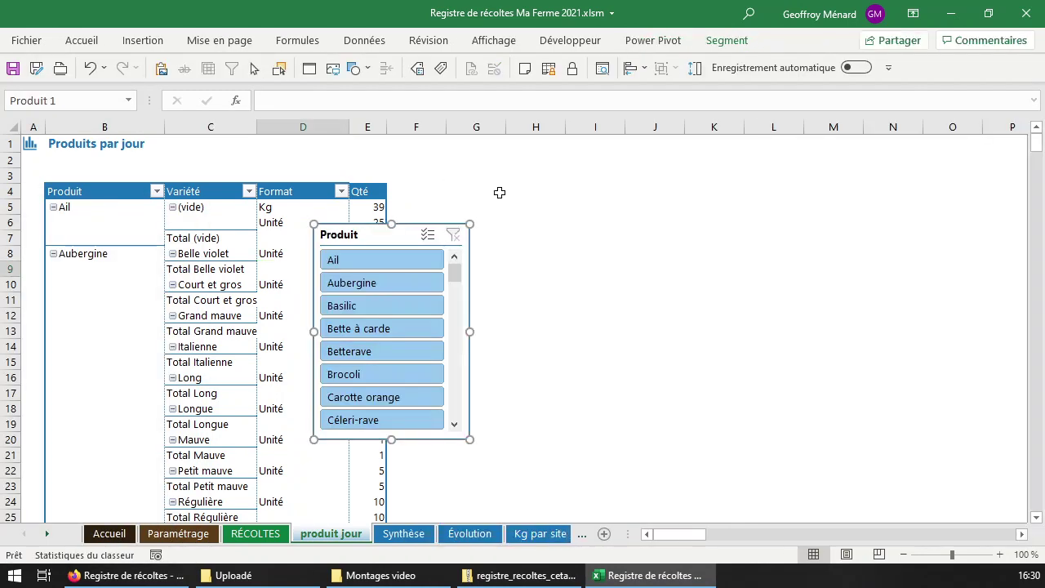
drag(393, 237, 642, 179)
click(612, 234)
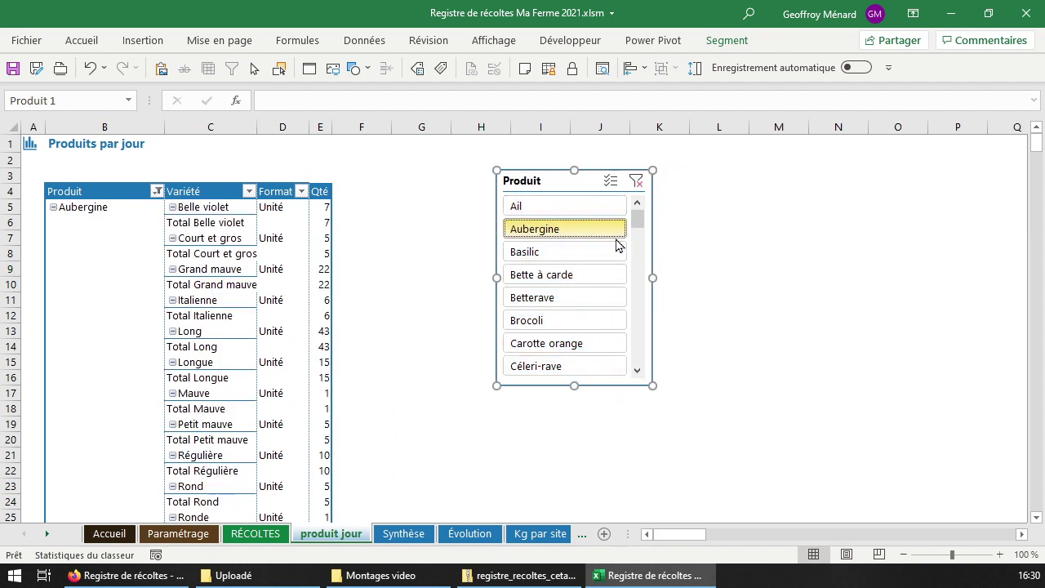
- Remove the Variété subtotals and widen column E so the Qté values fit
right_click(210, 222)
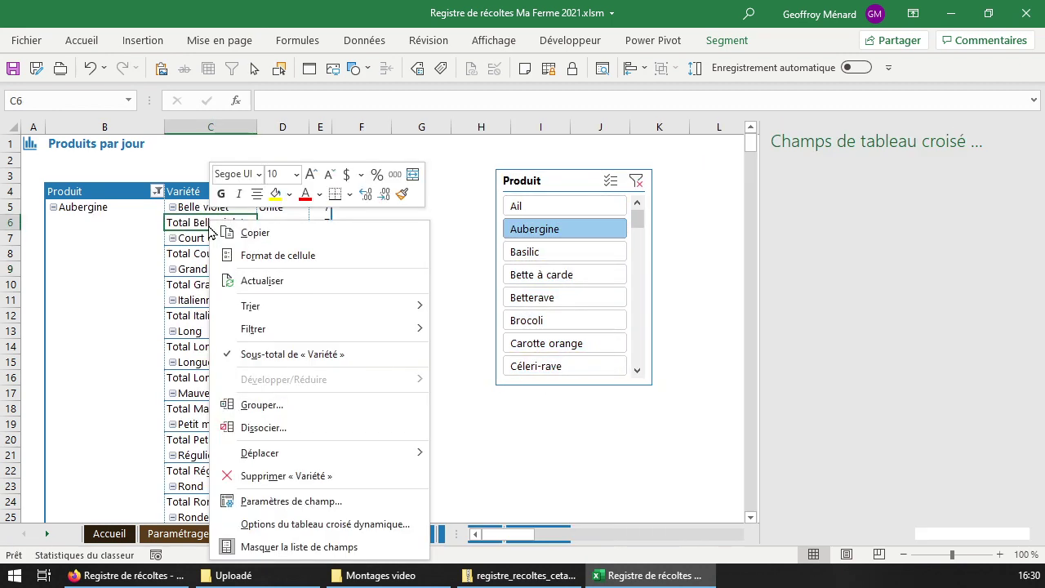
click(280, 360)
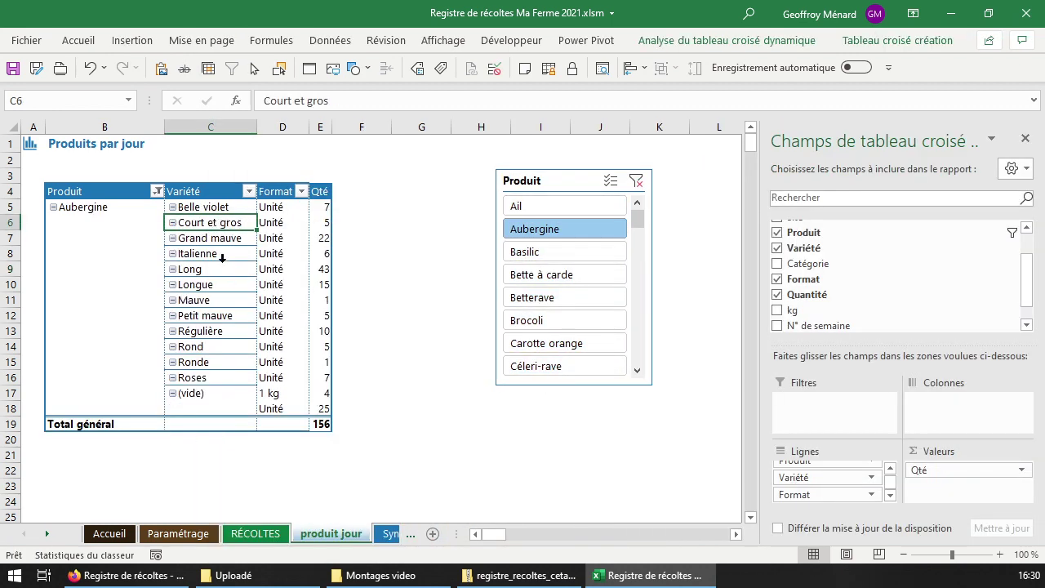
drag(331, 126, 358, 127)
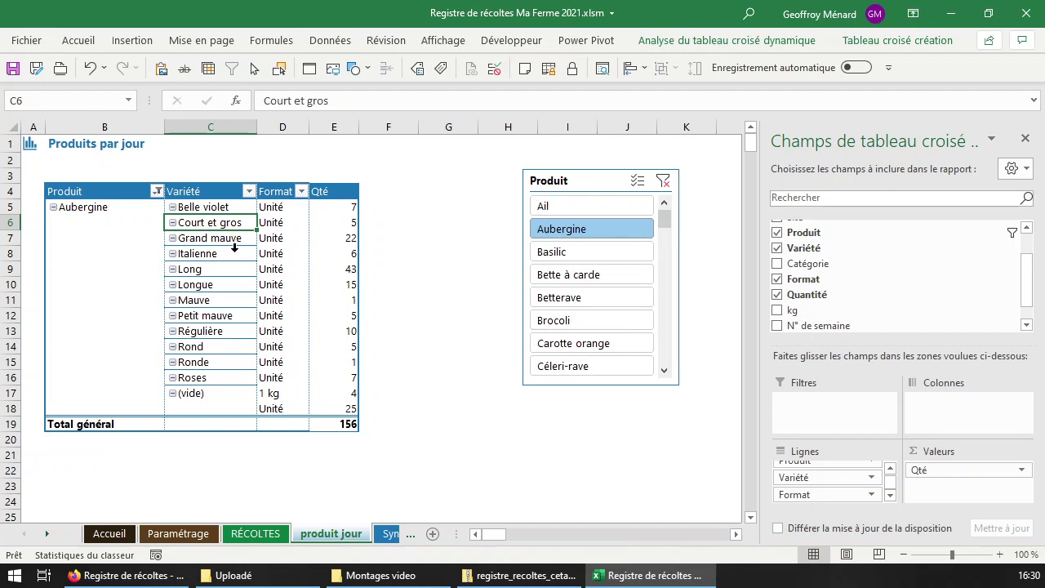
- Enable the auto-opening entry form and Variétés column on Paramétrage, checking the RÉCOLTES register
click(200, 536)
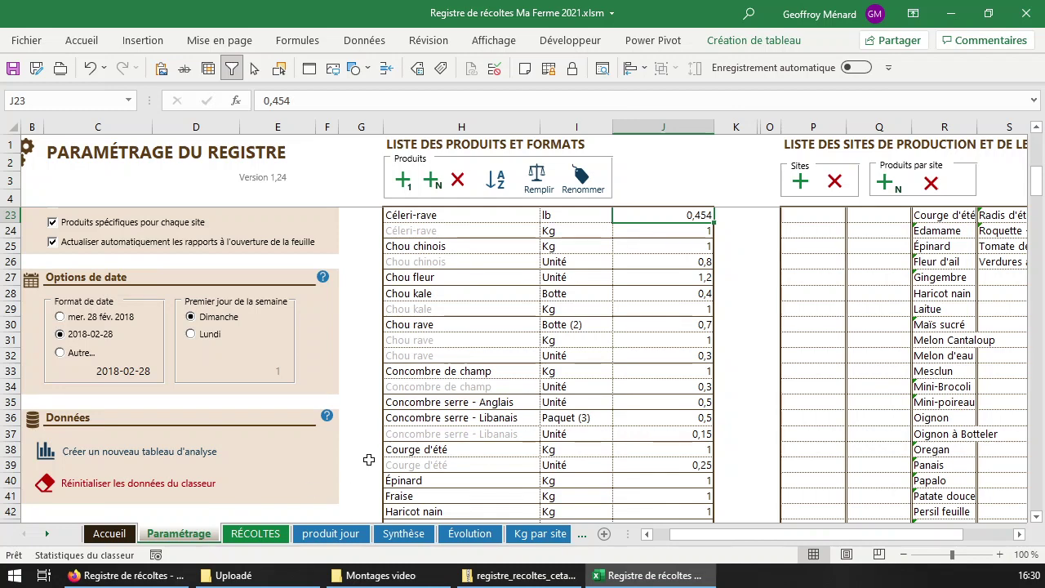
scroll(367, 360, up, 4)
scroll(365, 357, up, 2)
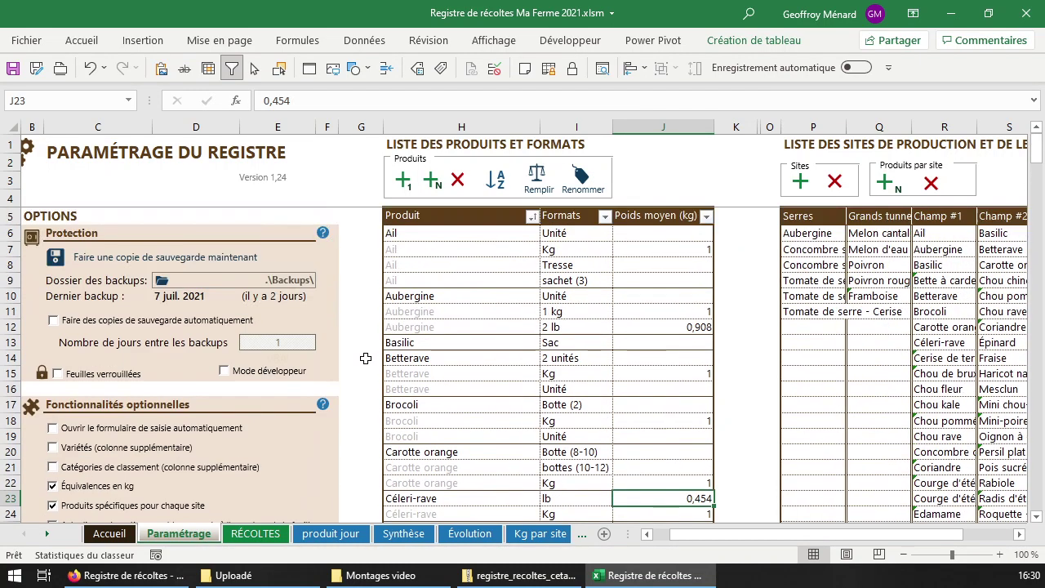
scroll(367, 351, down, 2)
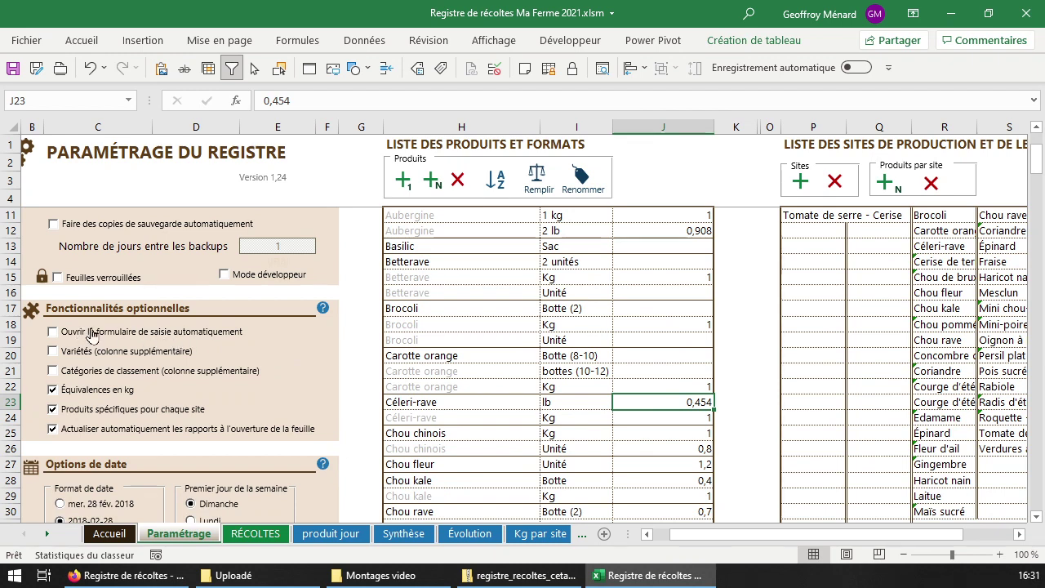
click(239, 535)
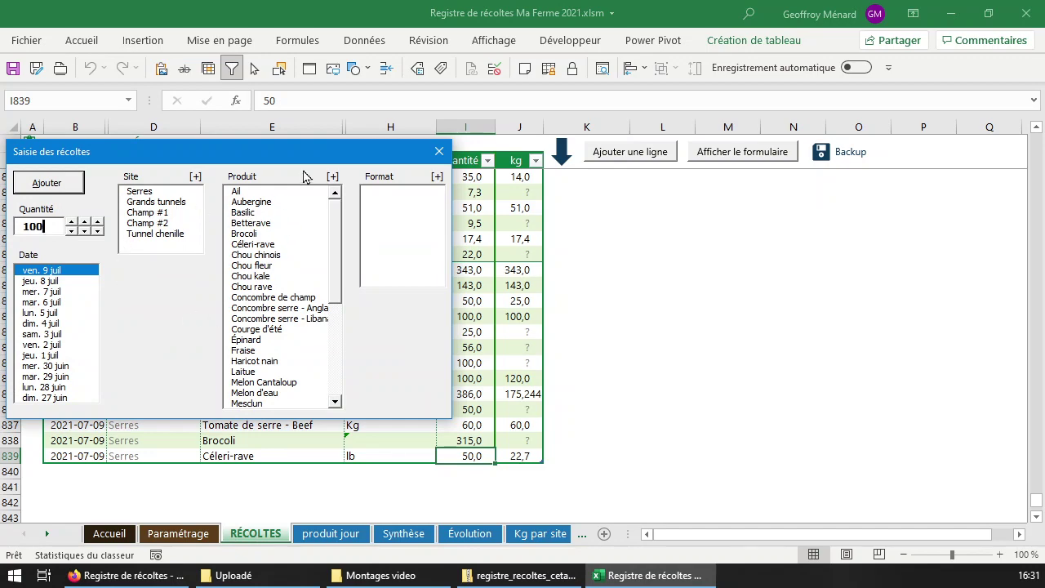
click(182, 535)
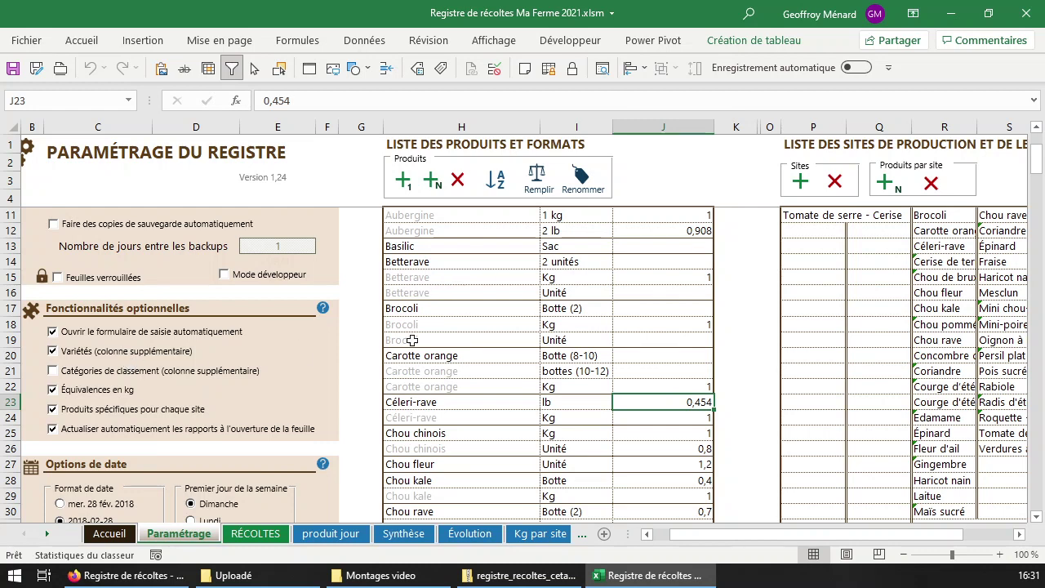
click(263, 535)
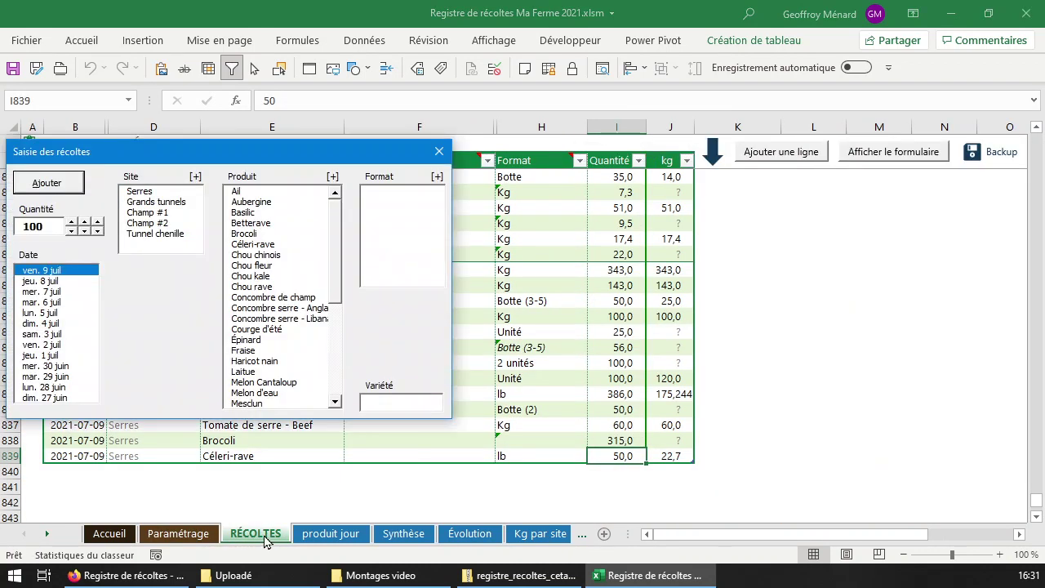
- Inspect the new Variété cells F821:F837 and the form's Variété field, then return to Paramétrage
click(439, 151)
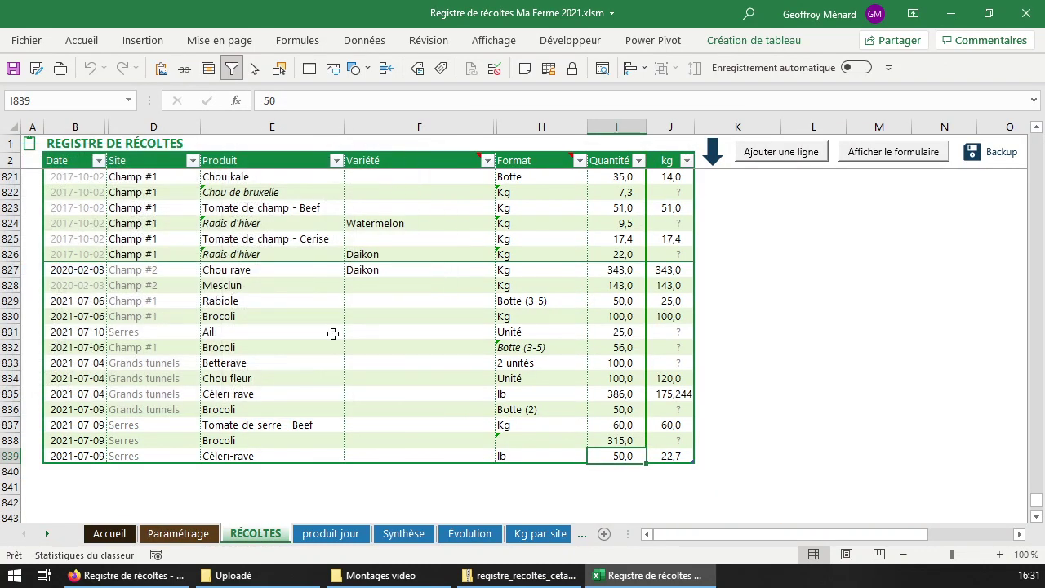
drag(380, 177, 388, 391)
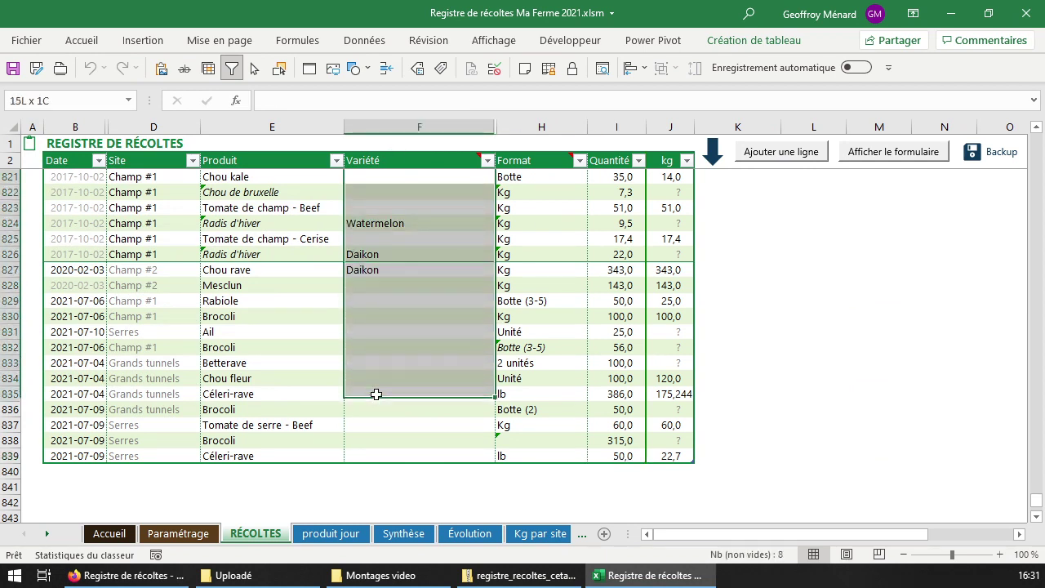
click(417, 334)
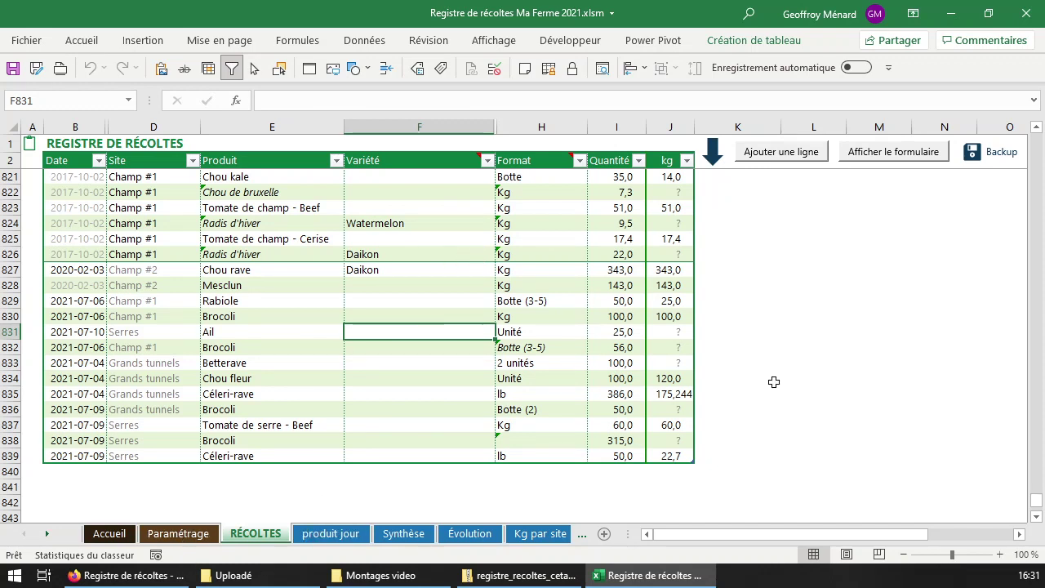
click(895, 152)
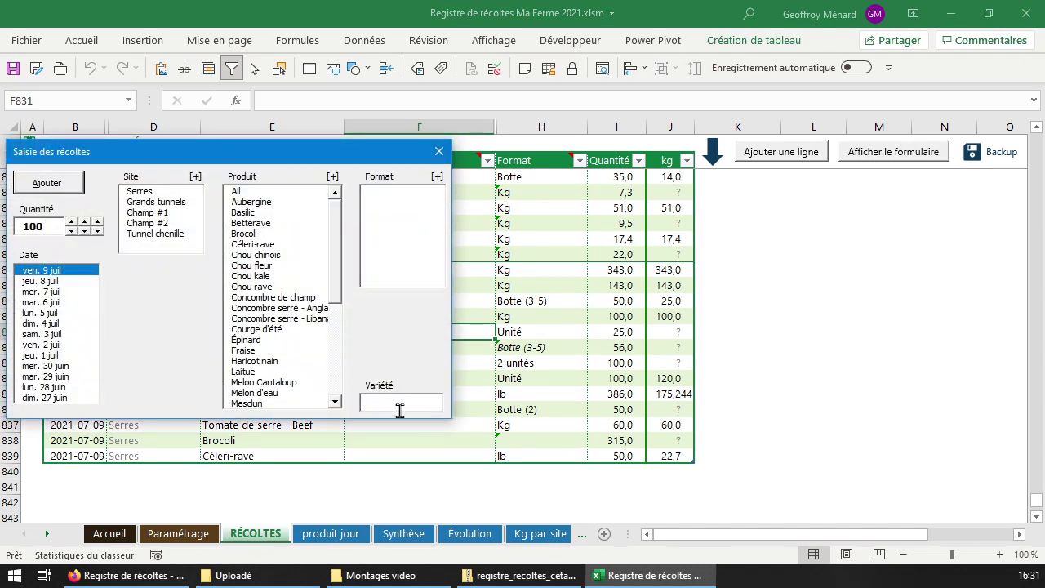
click(440, 151)
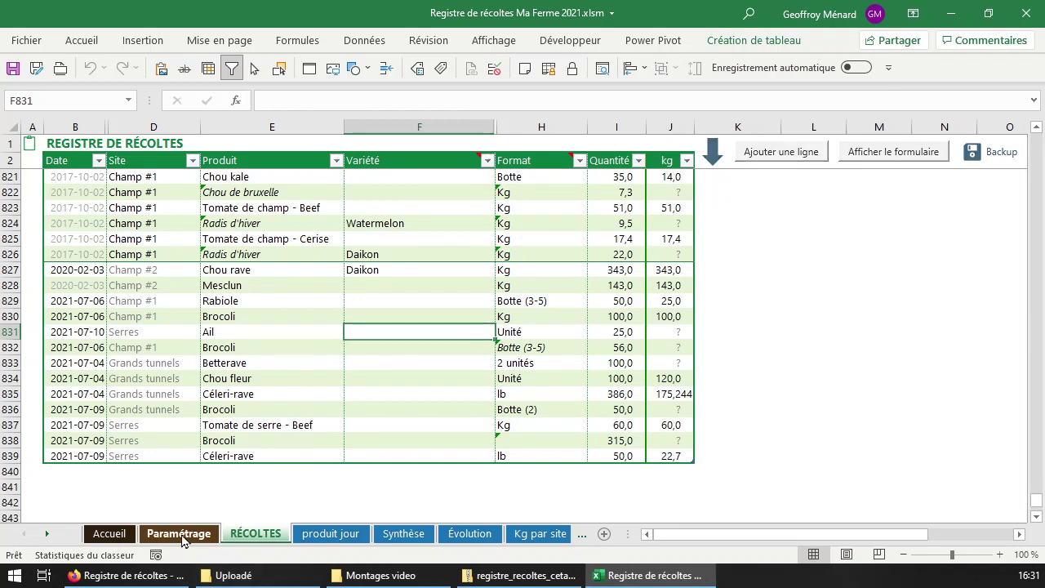
click(175, 534)
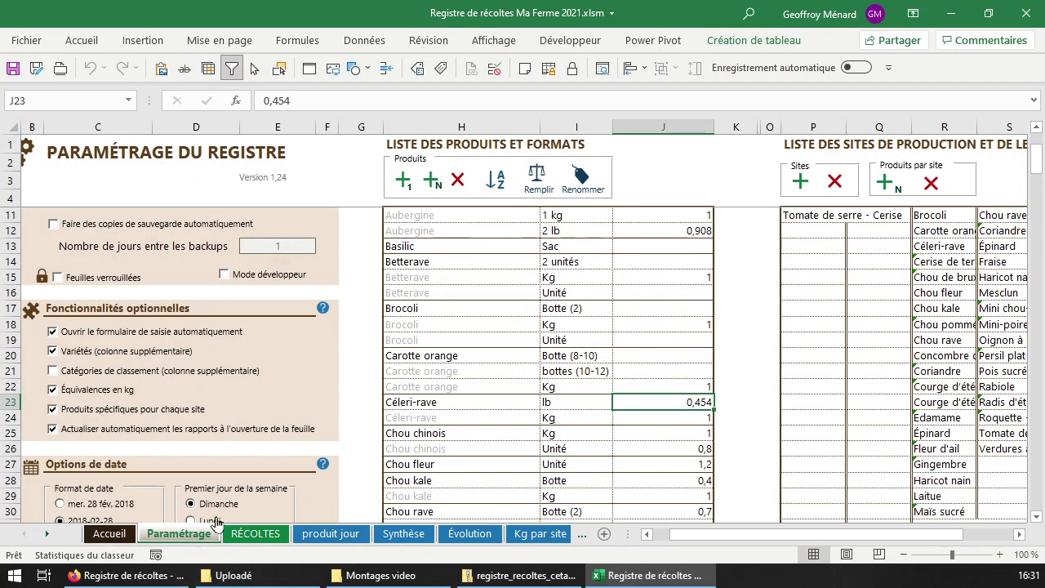
- Turn on the optional Catégories de classement column with categories #1 and #2
click(148, 378)
scroll(827, 316, up, 2)
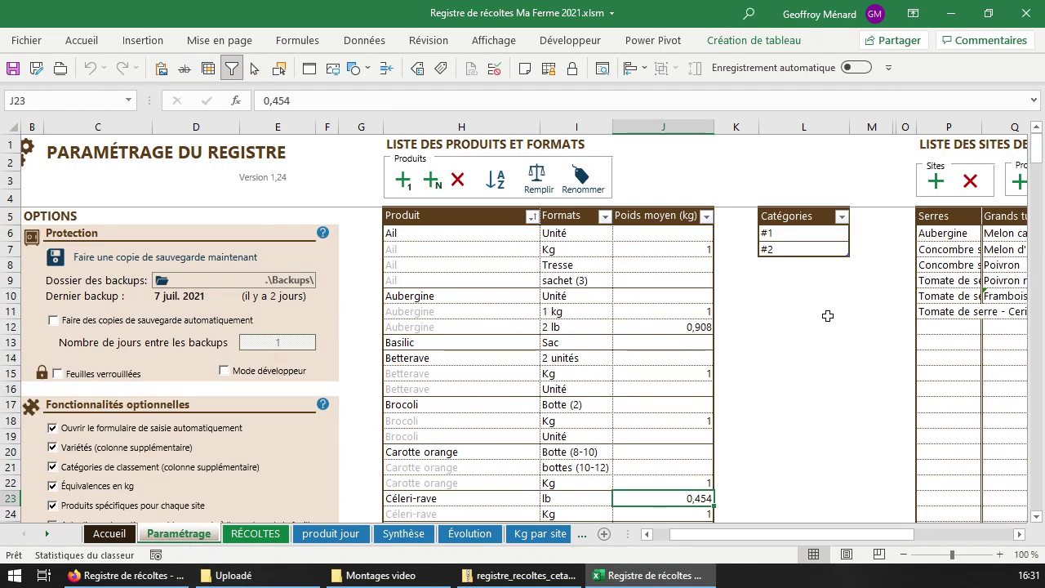
click(791, 237)
click(787, 245)
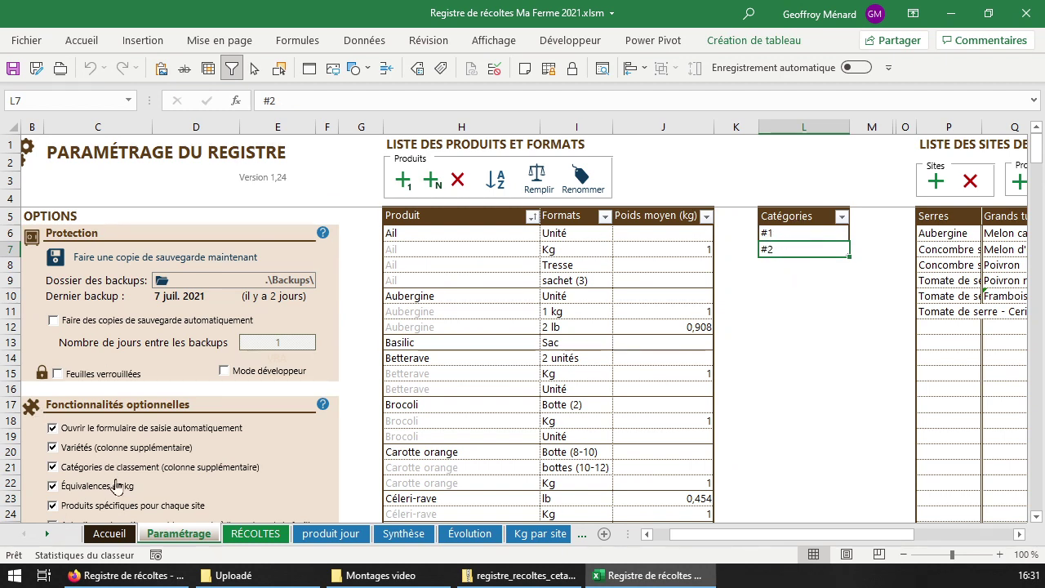
- Check the Catégorie dropdown on a RÉCOLTES cell, then go back to Paramétrage
click(256, 533)
click(523, 285)
click(572, 287)
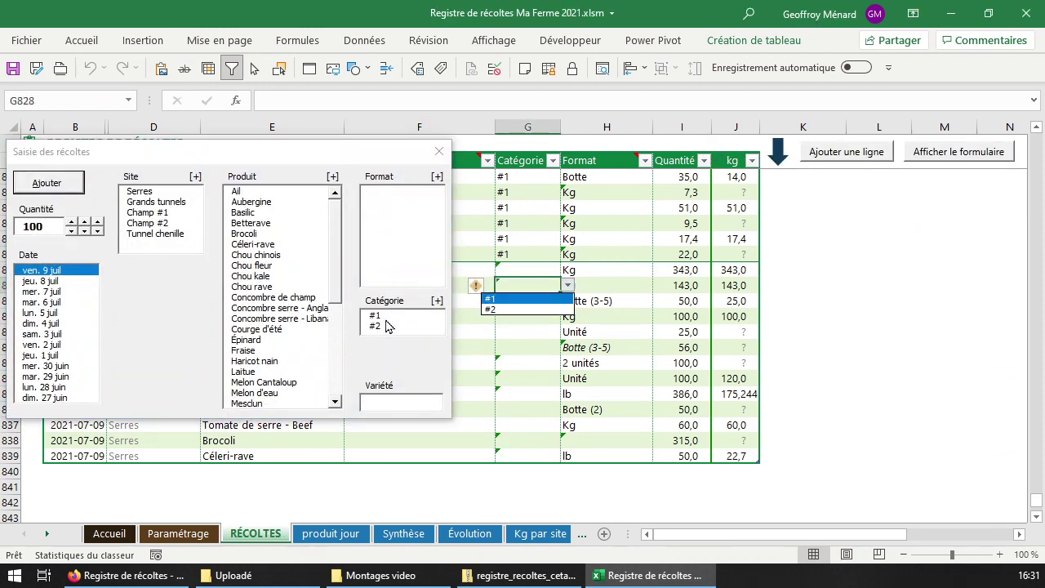
click(159, 535)
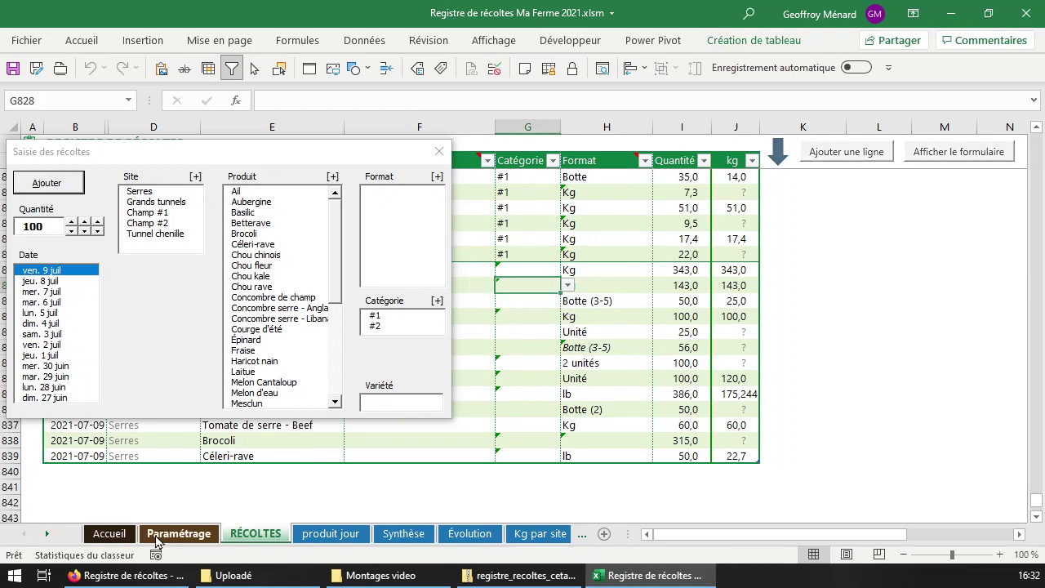
scroll(230, 500, down, 1)
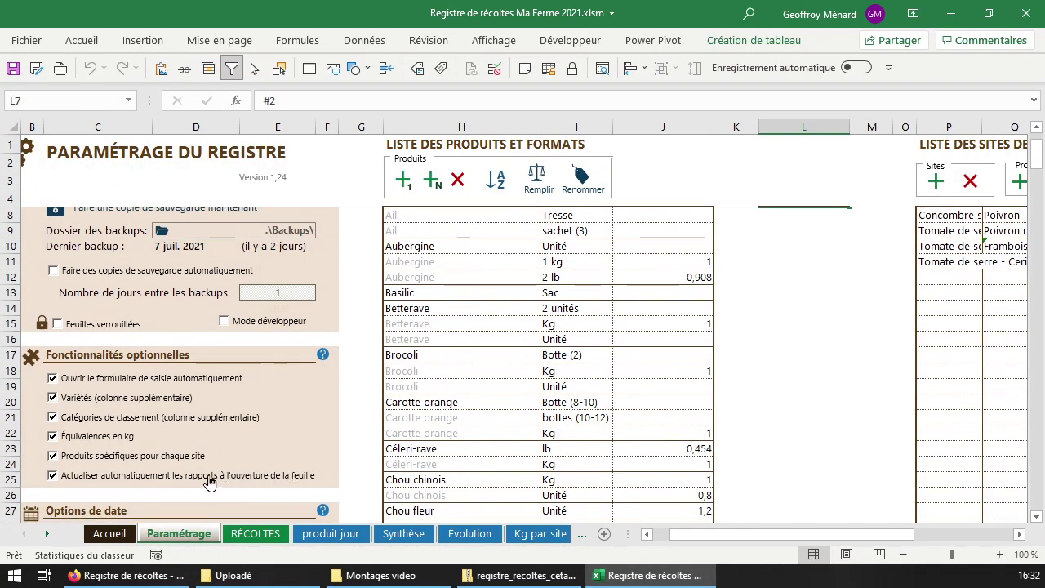
click(343, 539)
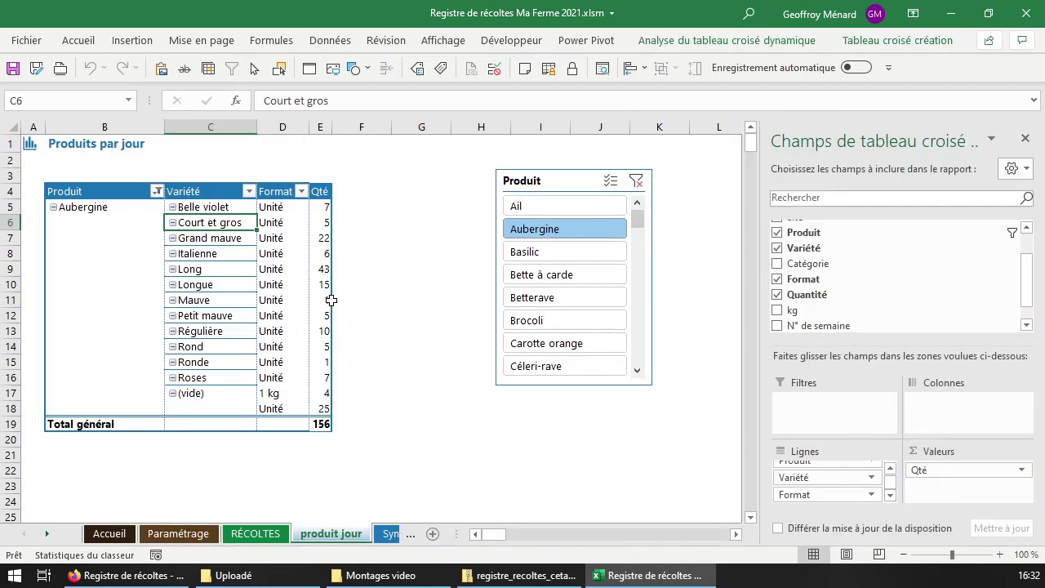
drag(331, 128, 342, 127)
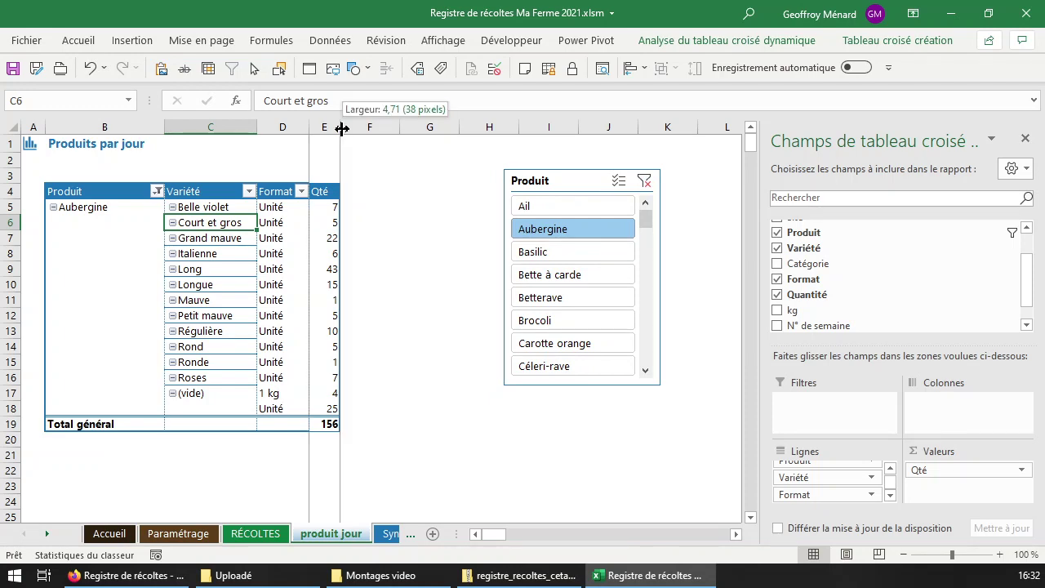
click(256, 534)
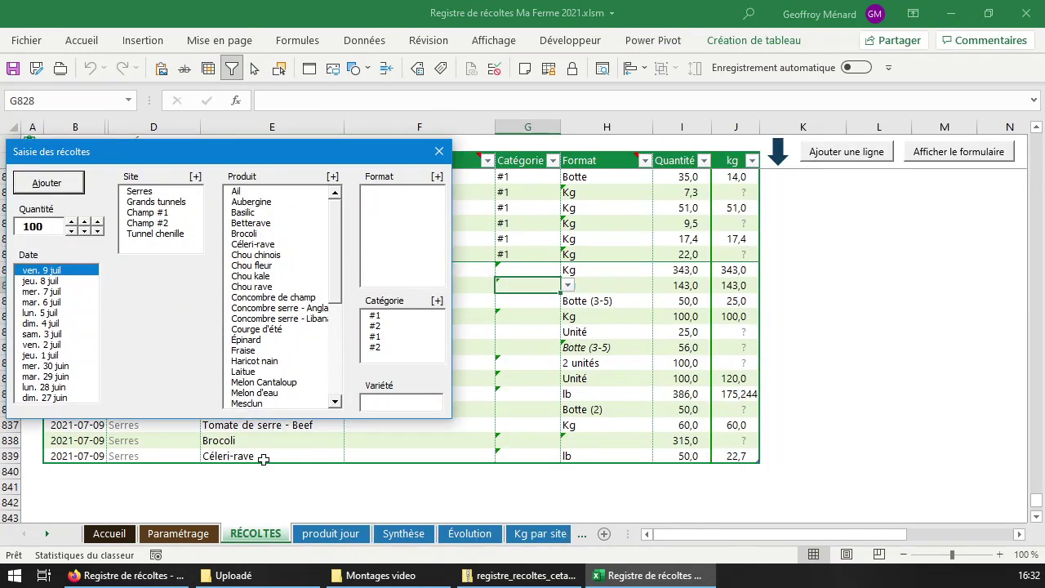
click(439, 152)
click(331, 534)
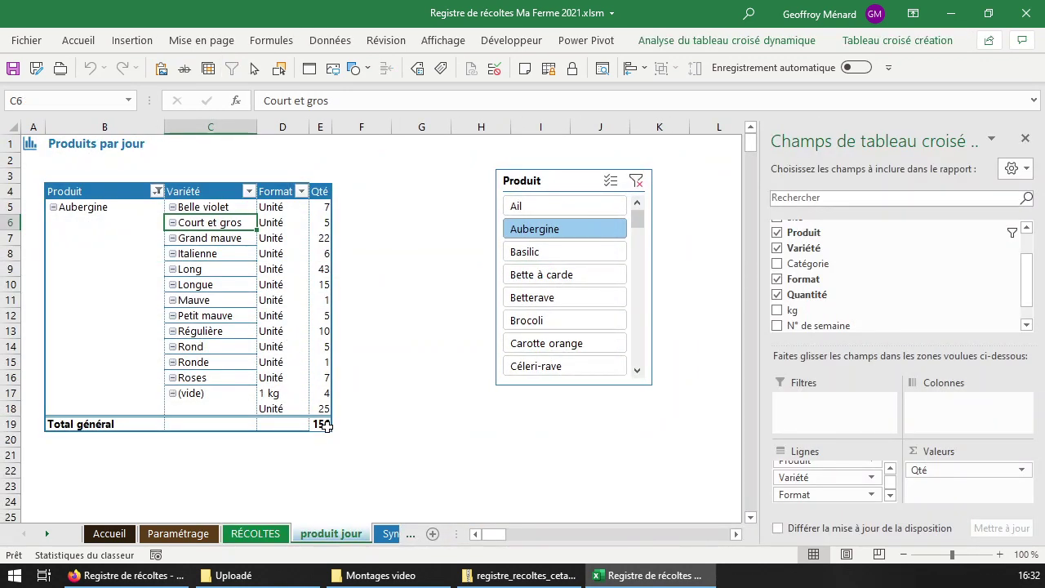
mouse_move(324, 424)
mouse_down()
mouse_move(107, 223)
mouse_move(105, 198)
mouse_up()
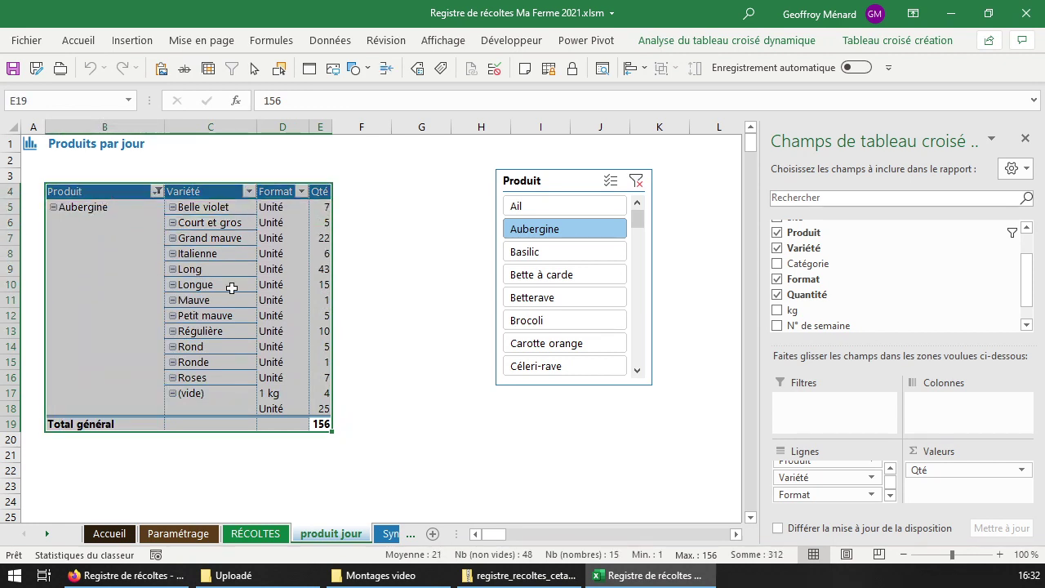
click(233, 285)
right_click(234, 285)
click(351, 524)
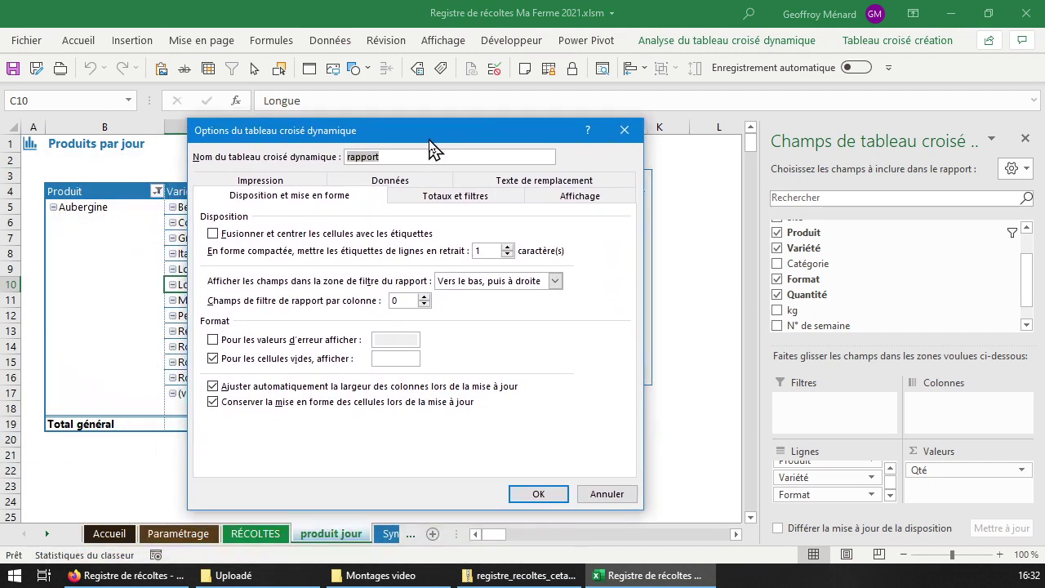
click(423, 184)
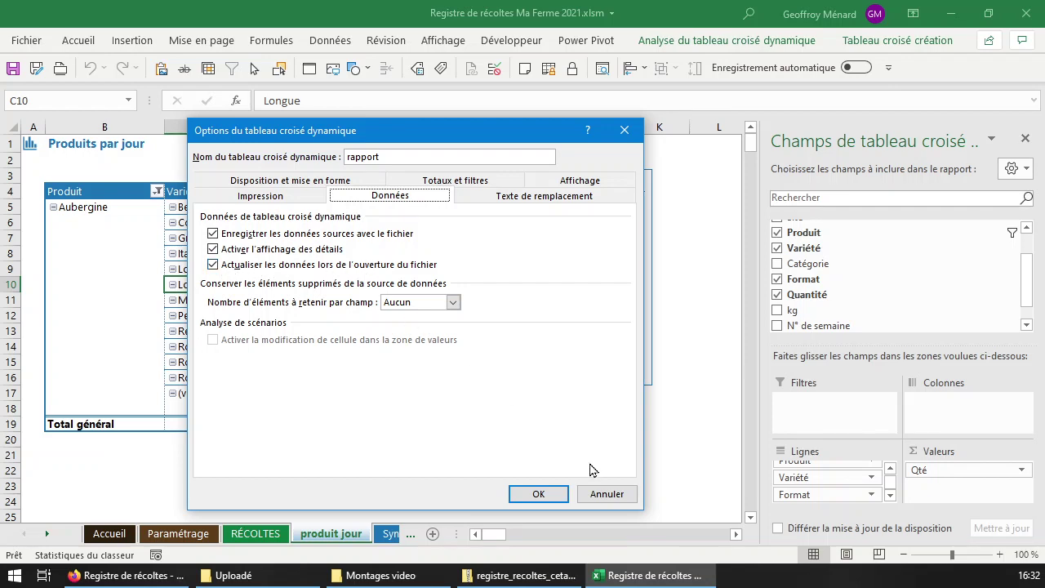
click(603, 494)
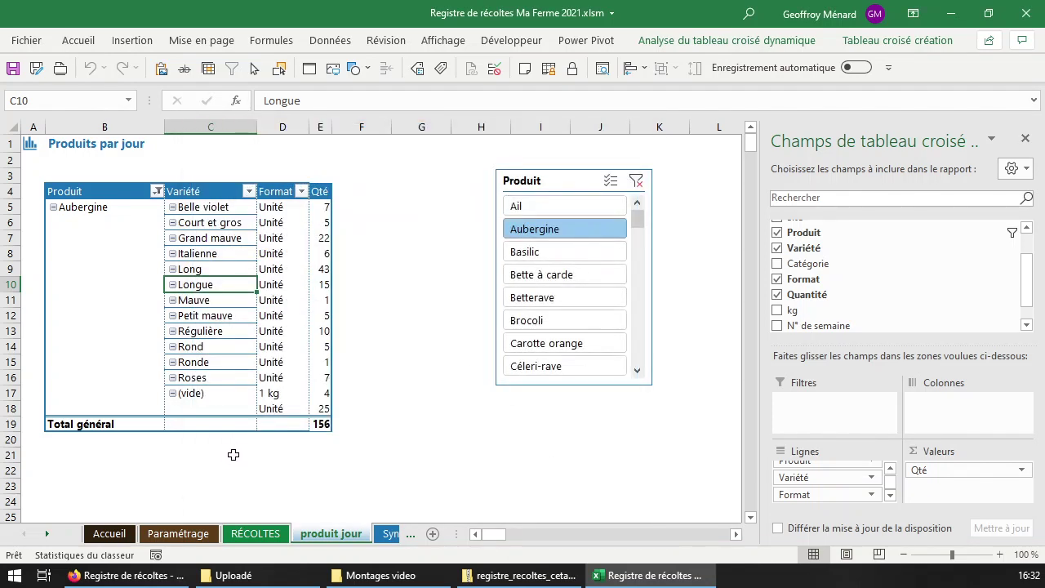
click(255, 533)
click(328, 536)
click(256, 533)
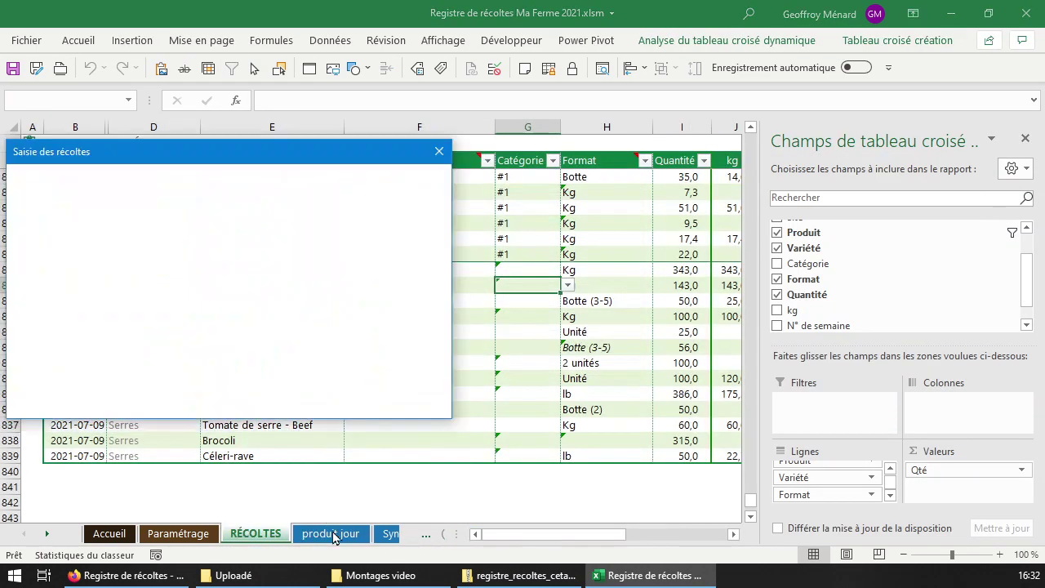
click(331, 535)
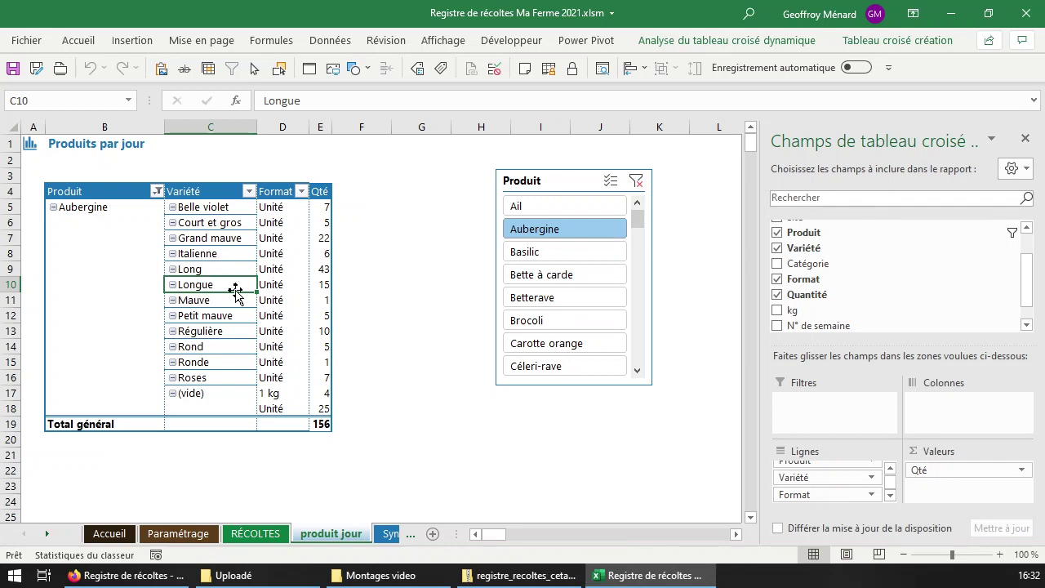
click(178, 534)
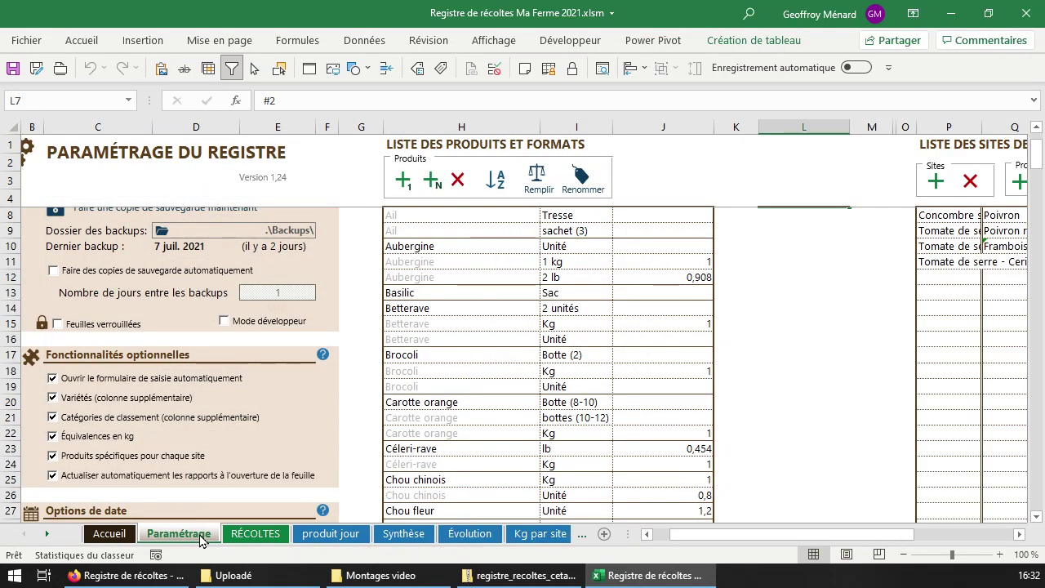
- Try the long weekday date format and check how dates appear on RÉCOLTES
scroll(208, 505, down, 2)
scroll(203, 500, down, 1)
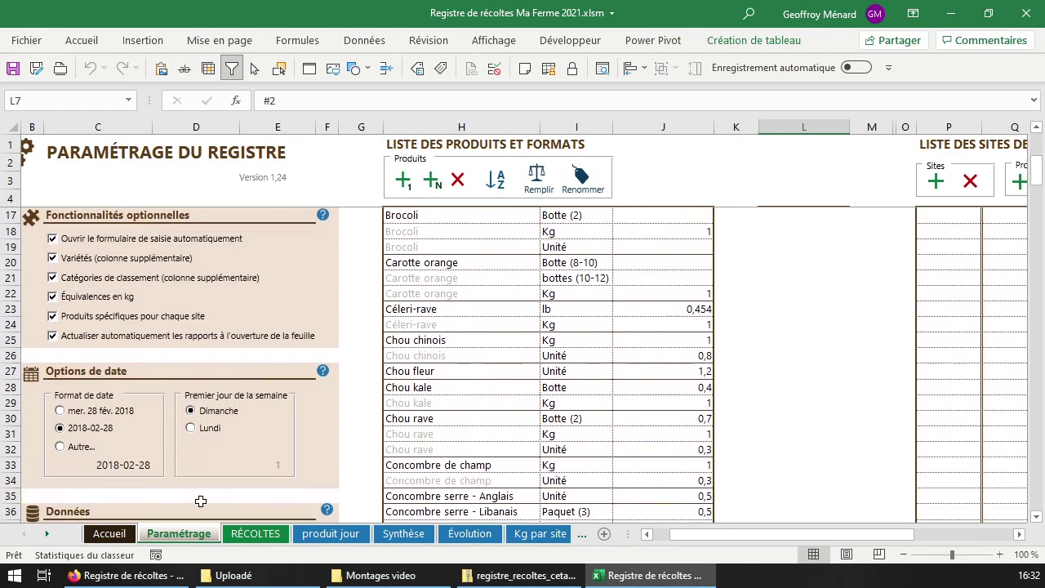
click(92, 411)
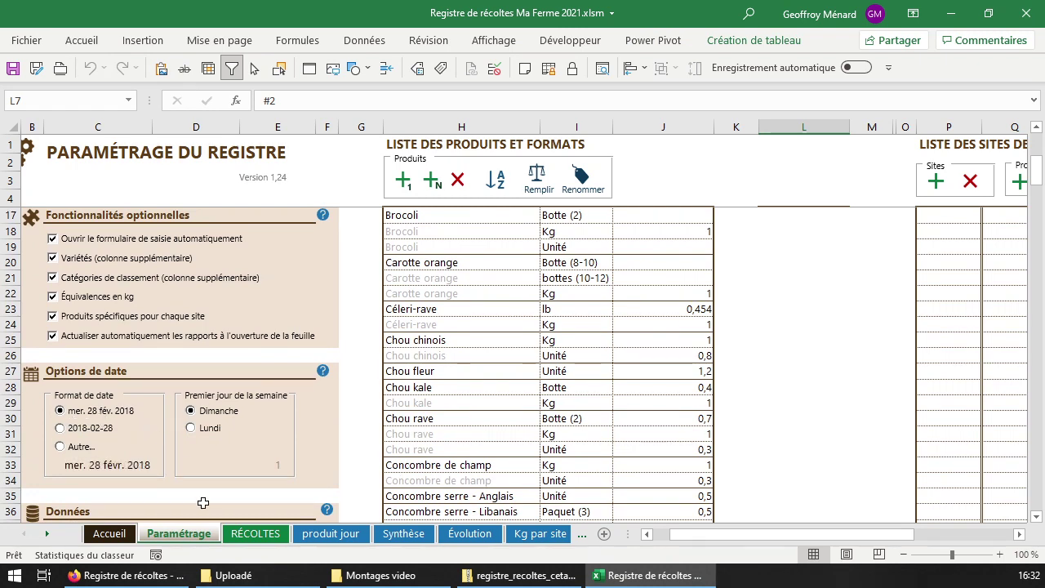
click(252, 533)
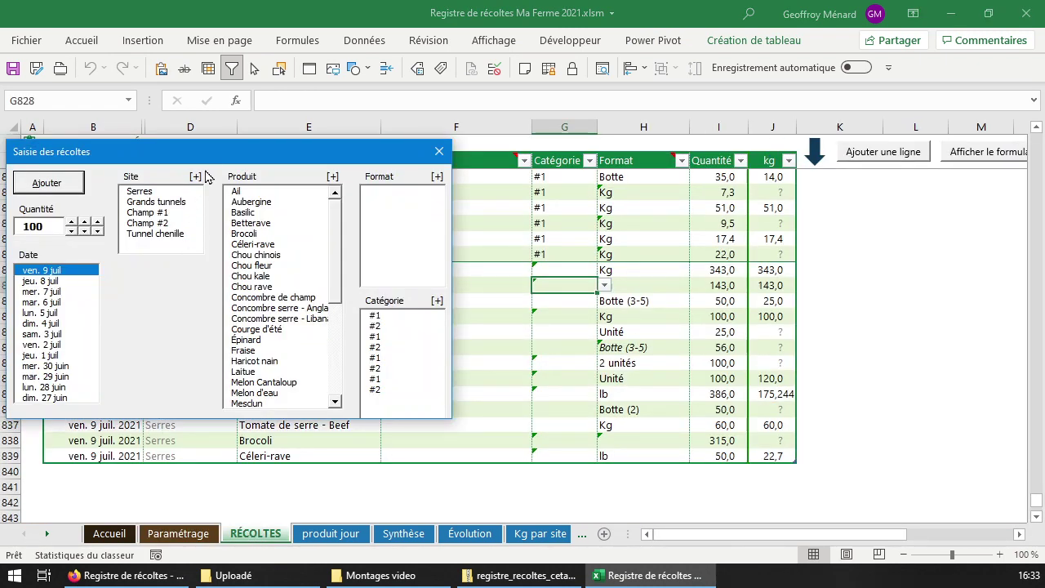
click(187, 540)
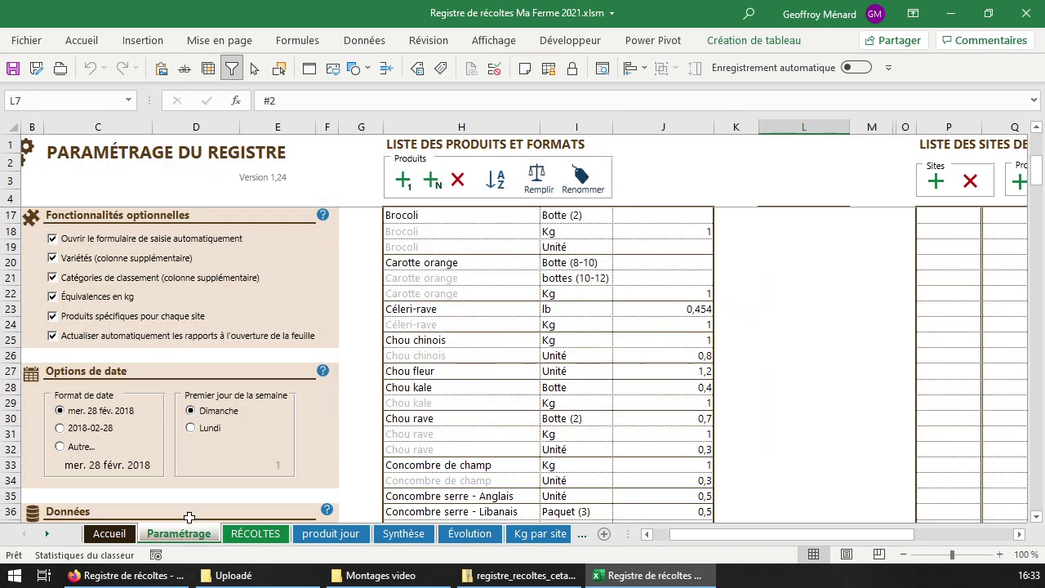
- Set the custom date format dd-mm-yy, previewed as 28-02-18
click(74, 448)
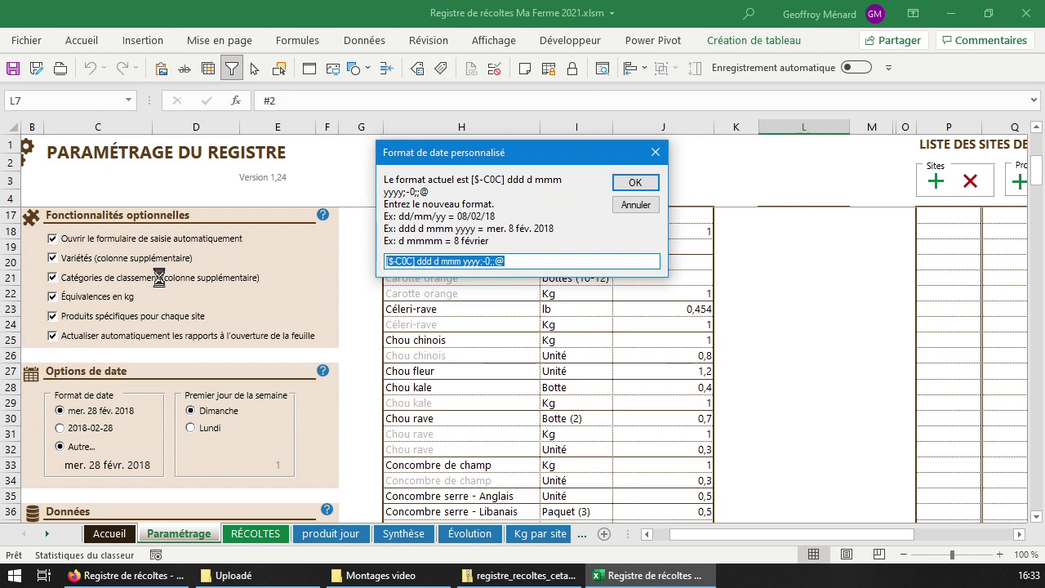
text(dd-mmmm)
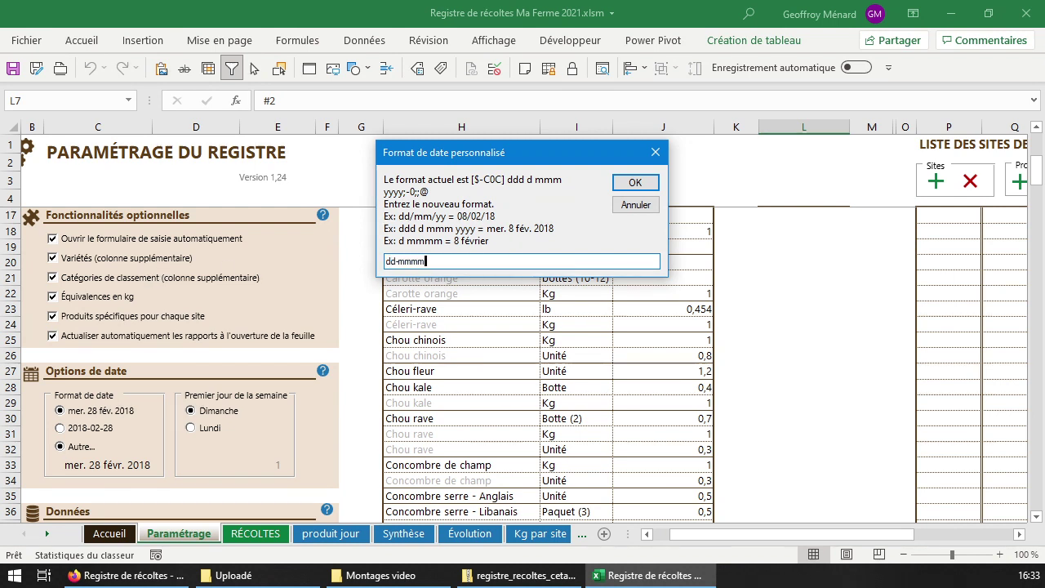
key(BackSpace)
key(Return)
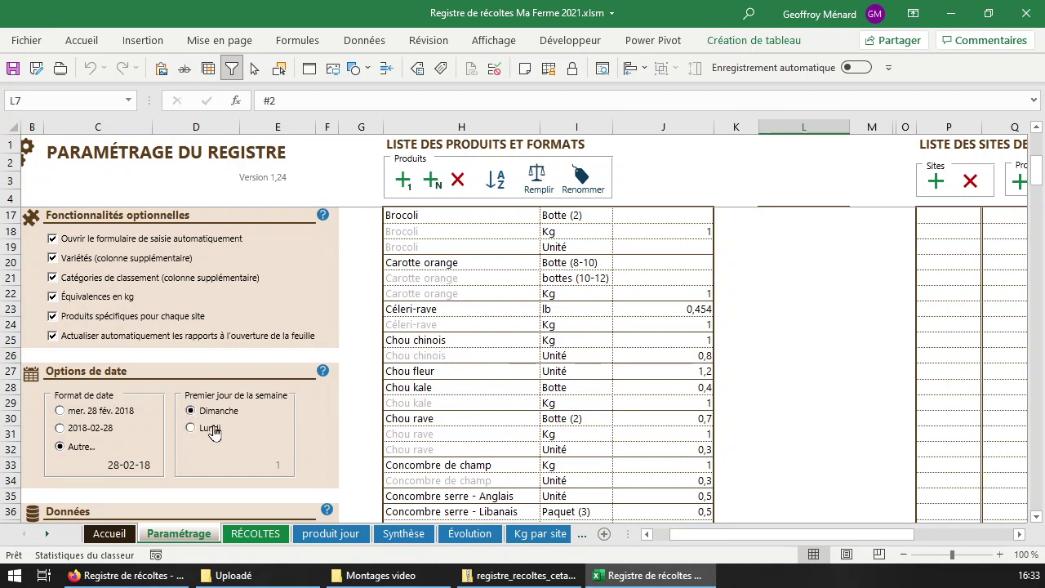
- Make an immediate backup copy of the register and acknowledge the Backup complété message
scroll(294, 493, up, 3)
scroll(296, 489, up, 1)
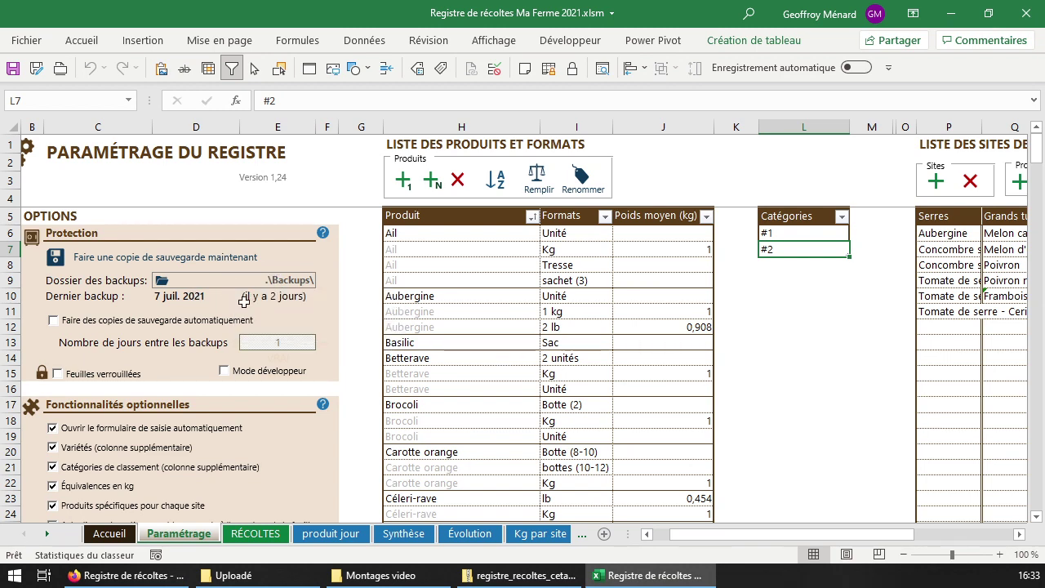
click(57, 258)
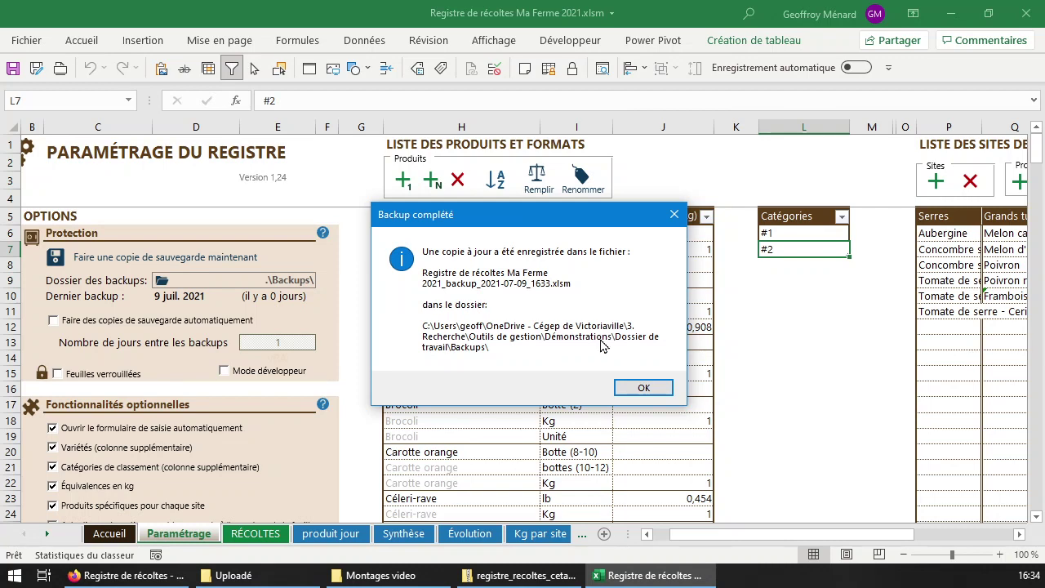
click(645, 388)
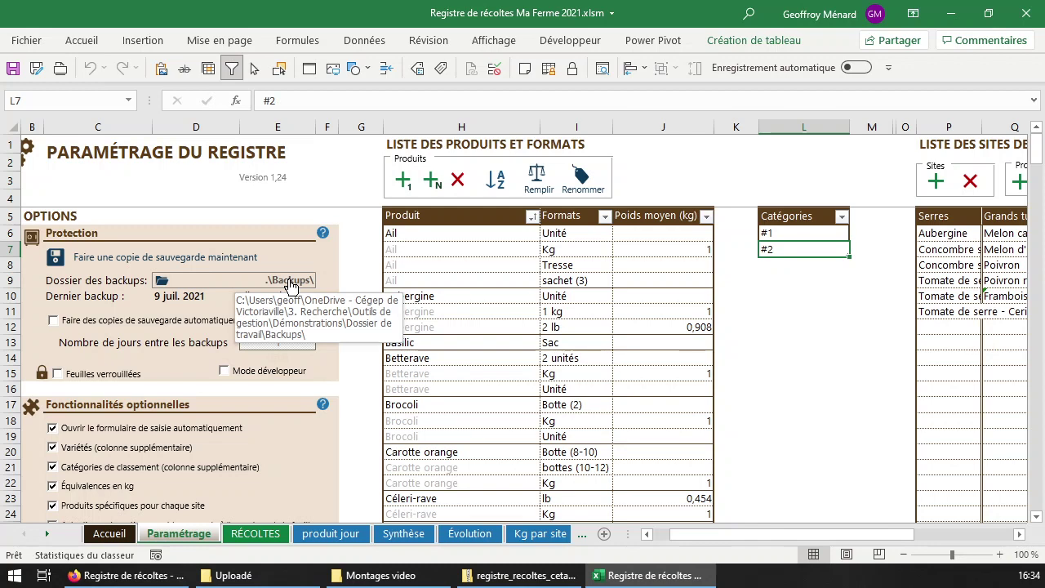
- Turn on automatic backups every 1 day and check the last-backup date cells
click(123, 320)
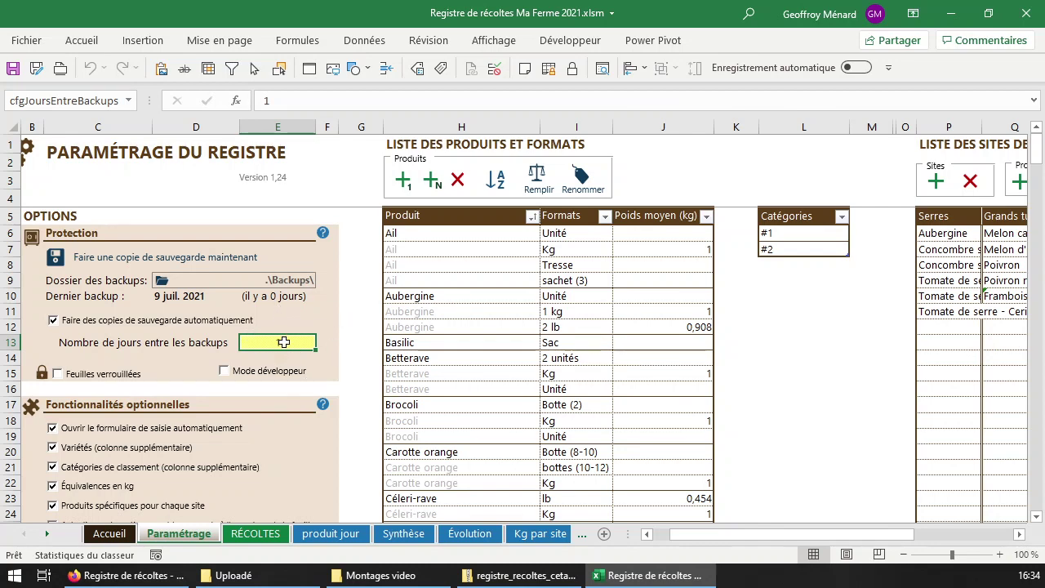
click(177, 298)
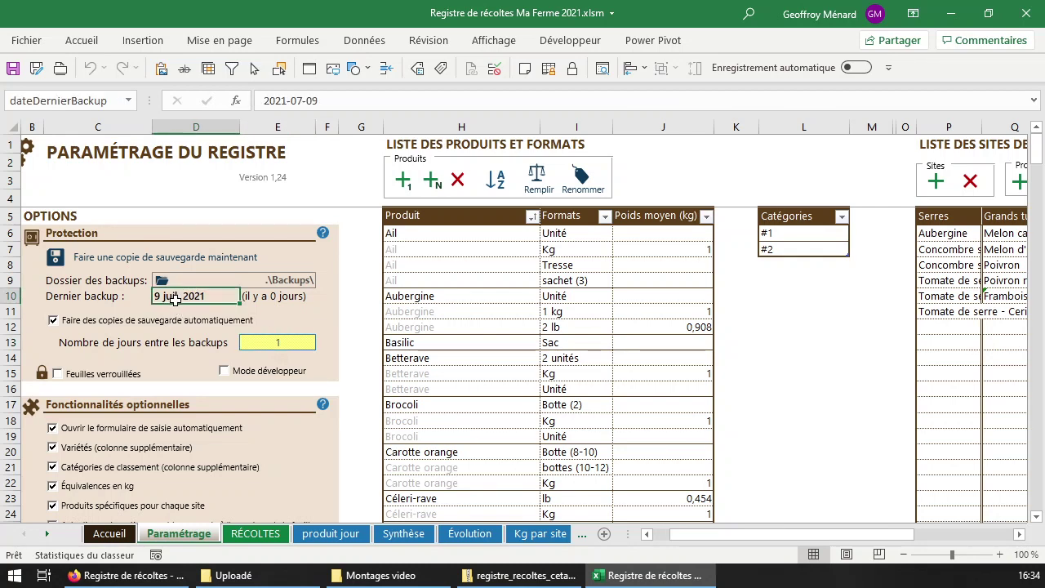
click(269, 296)
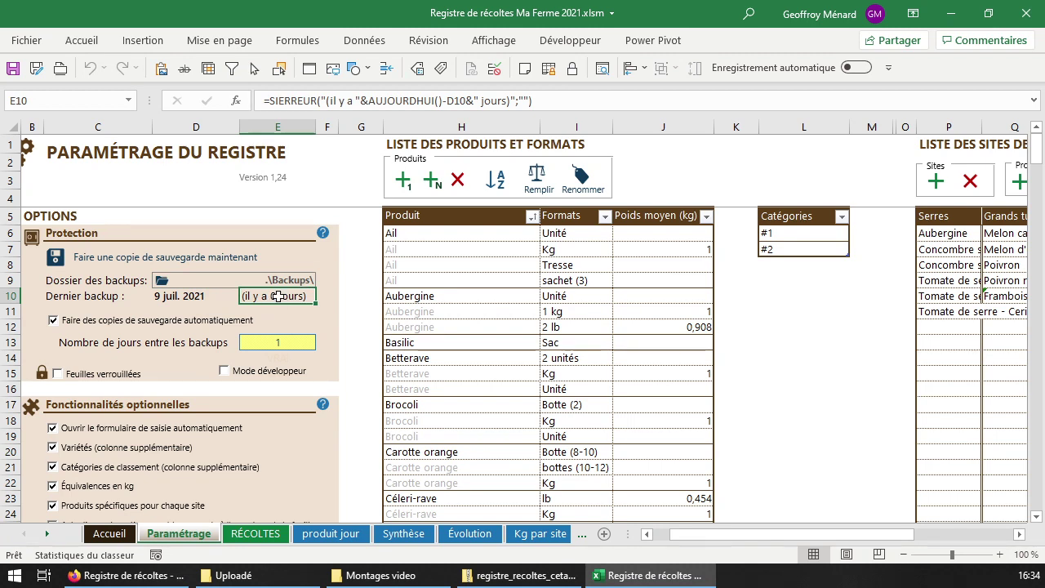
click(198, 298)
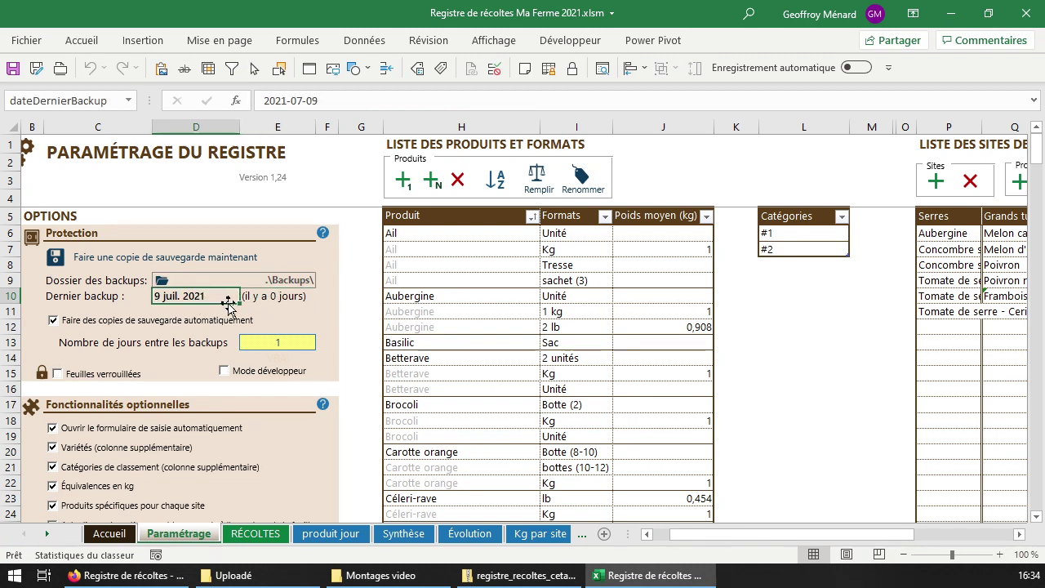
click(276, 341)
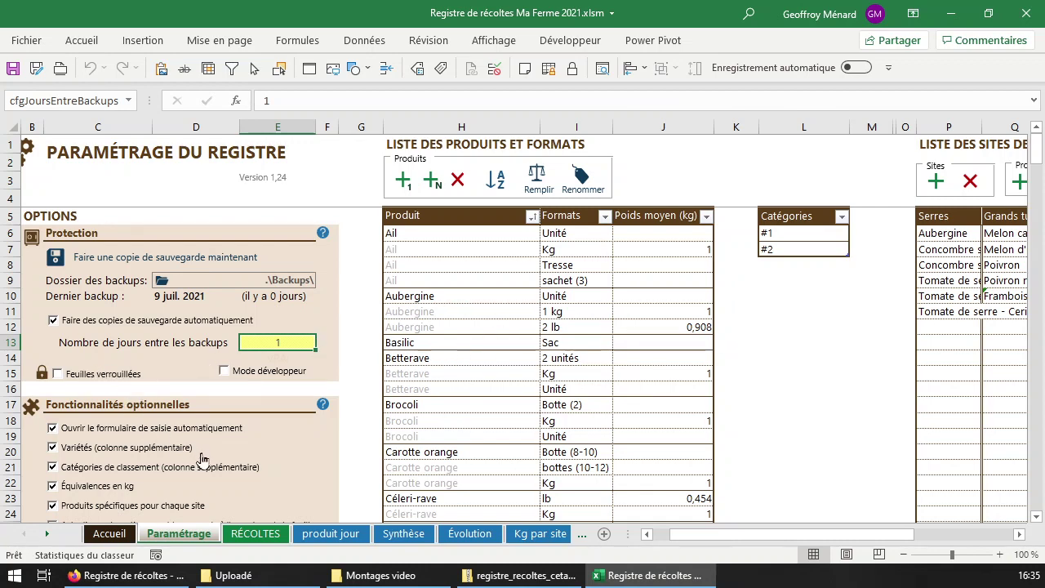
- Untick Variétés (colonne supplémentaire), leaving Catégories de classement and Équivalences en kg enabled
scroll(204, 462, down, 3)
scroll(204, 463, down, 1)
scroll(206, 460, down, 2)
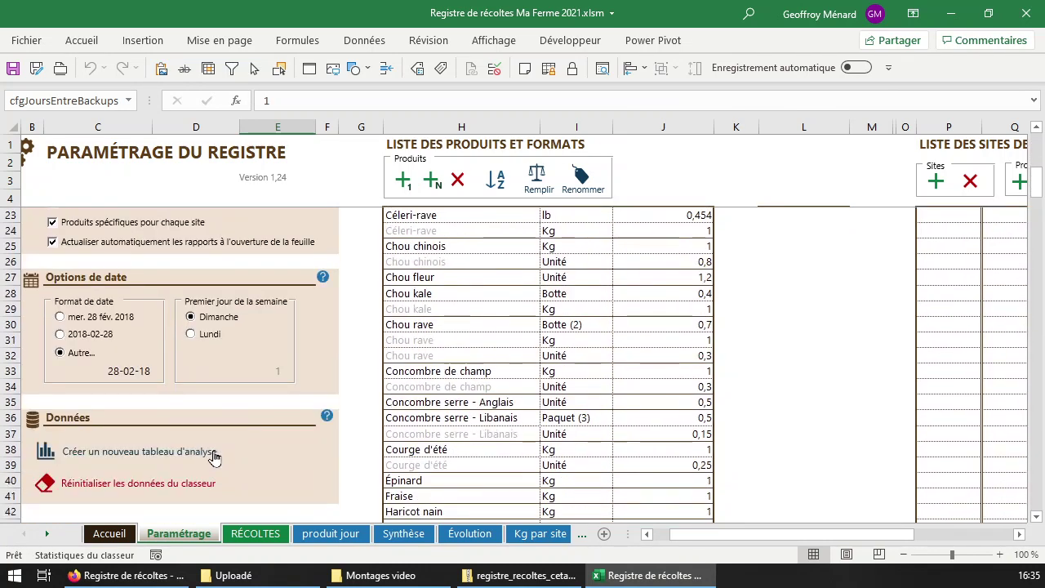
scroll(212, 459, up, 2)
scroll(267, 448, up, 3)
scroll(261, 441, up, 1)
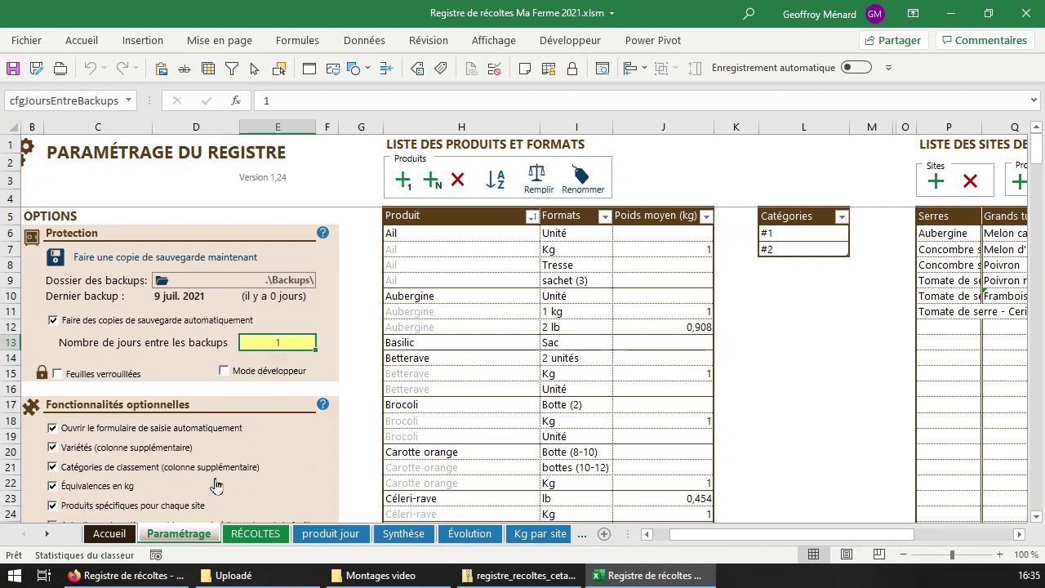
click(140, 451)
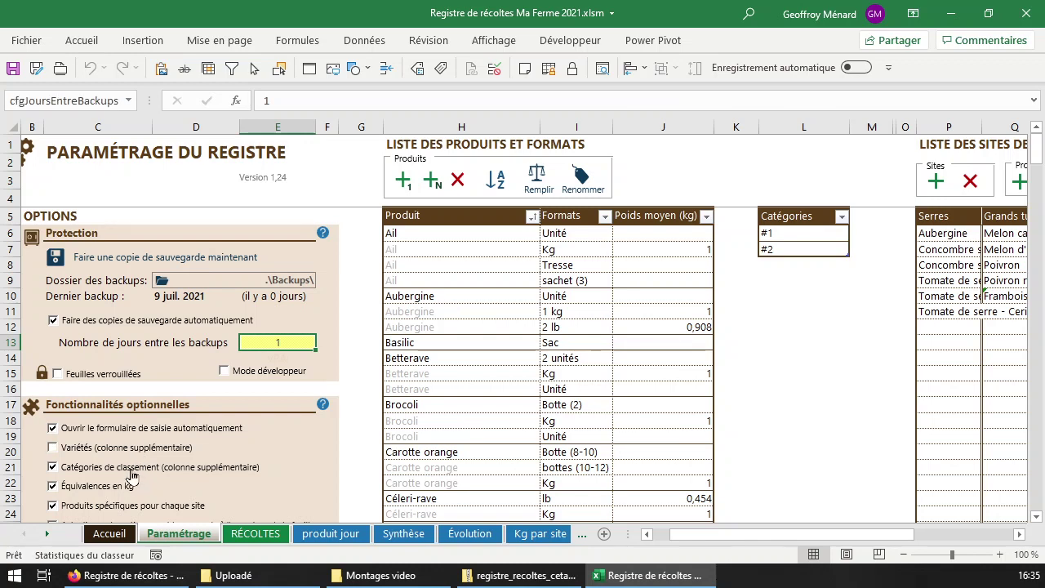